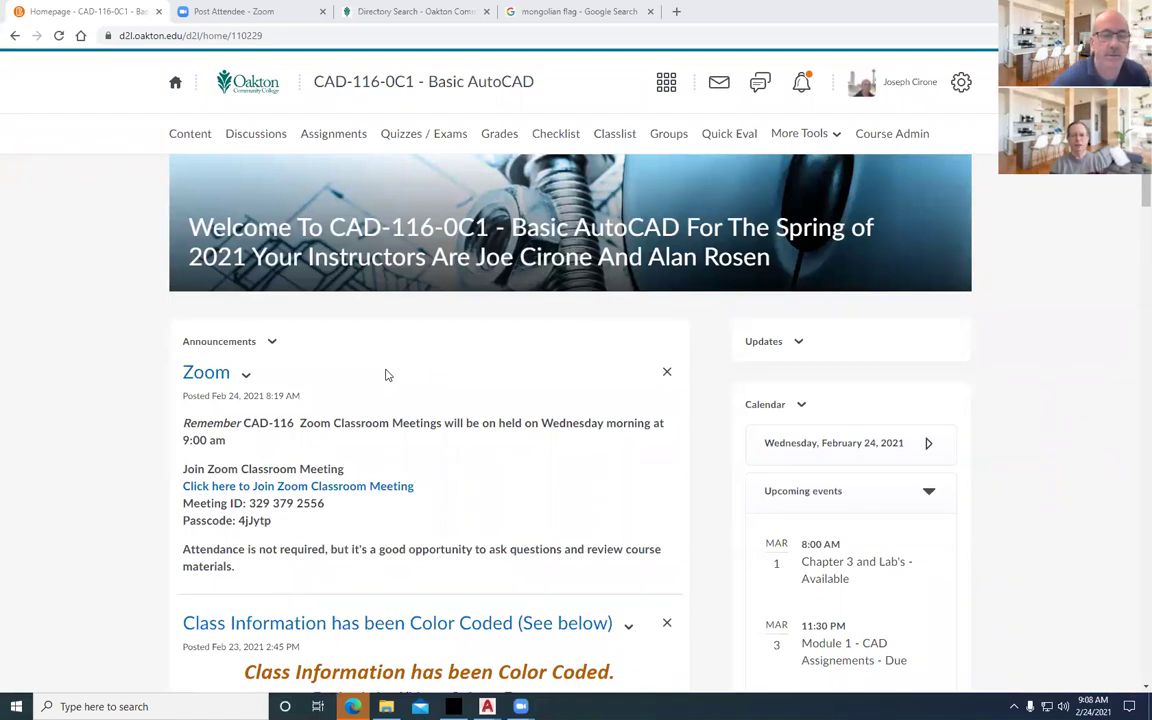
Review the course homepage announcements through the Module 2 learning objectives, instructions and lab assignments.
{"action": "scroll", "coordinate": [427, 390], "scroll_direction": "down", "scroll_amount": 2}
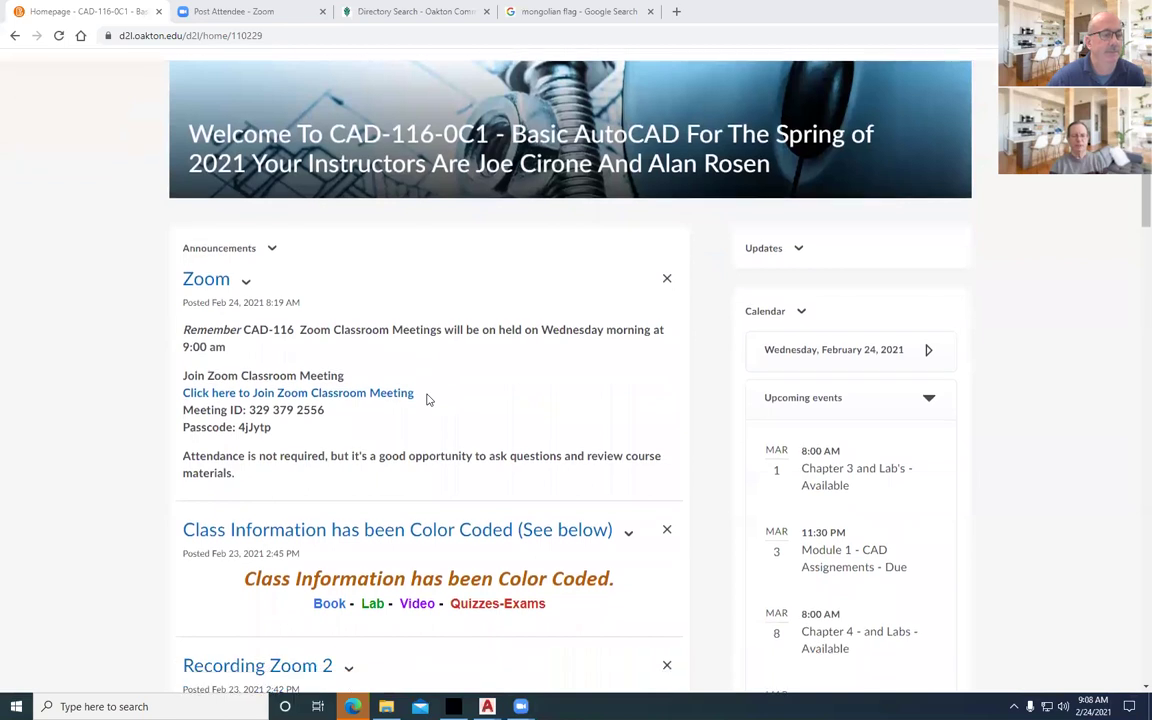
{"action": "scroll", "coordinate": [427, 400], "scroll_direction": "down", "scroll_amount": 2}
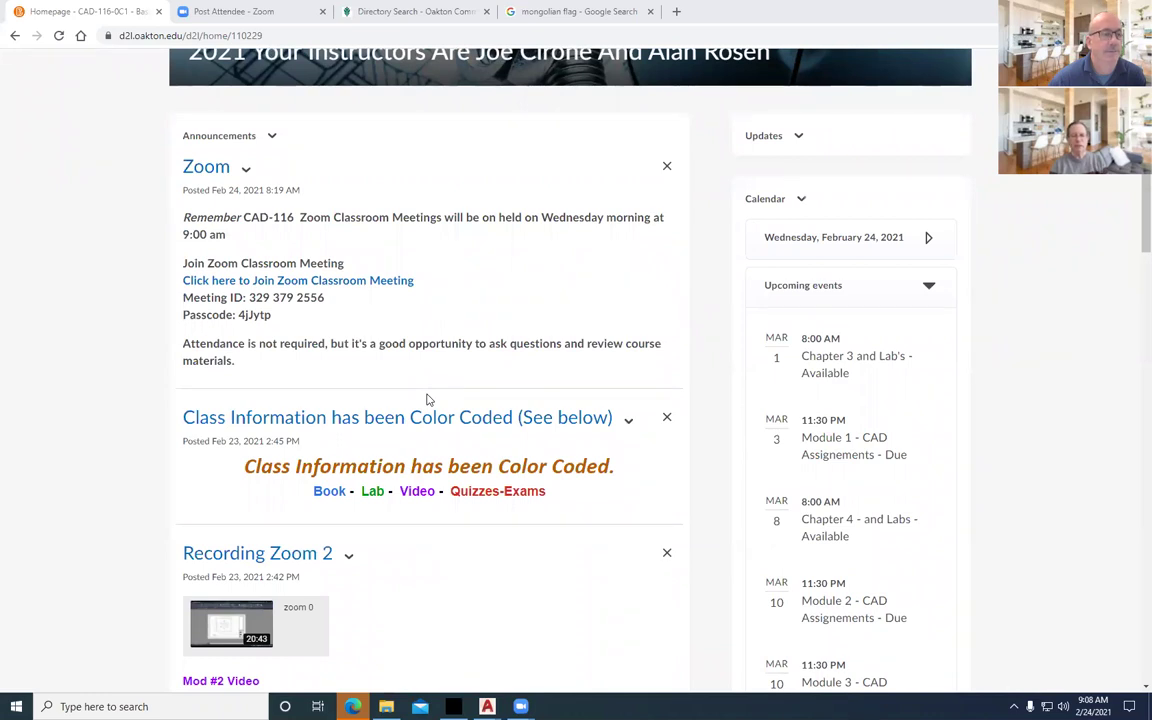
{"action": "scroll", "coordinate": [427, 400], "scroll_direction": "down", "scroll_amount": 3}
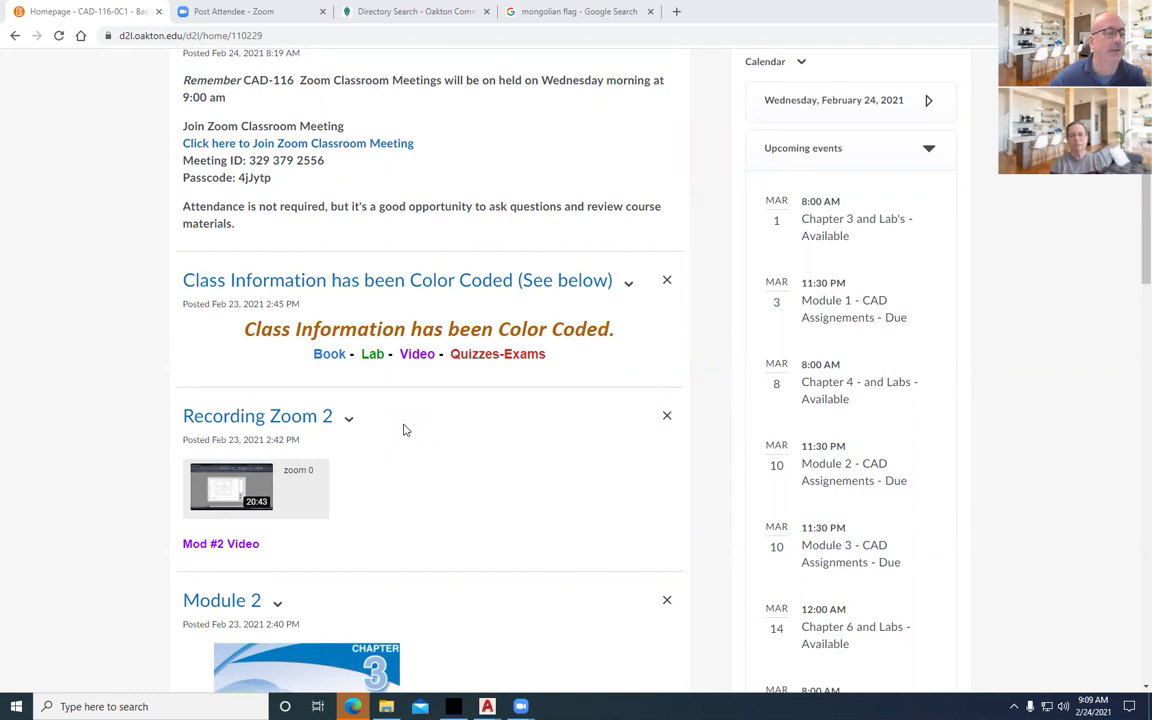
{"action": "scroll", "coordinate": [405, 430], "scroll_direction": "down", "scroll_amount": 3}
{"action": "scroll", "coordinate": [405, 430], "scroll_direction": "up", "scroll_amount": 2}
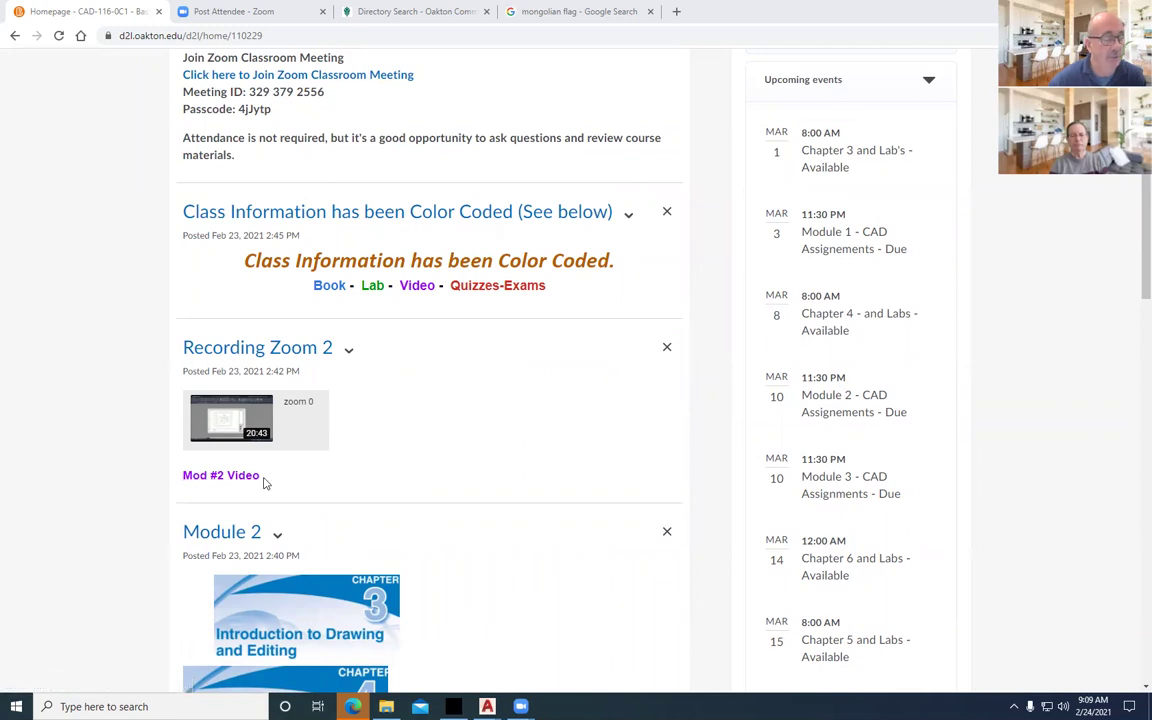
{"action": "scroll", "coordinate": [268, 480], "scroll_direction": "down", "scroll_amount": 3}
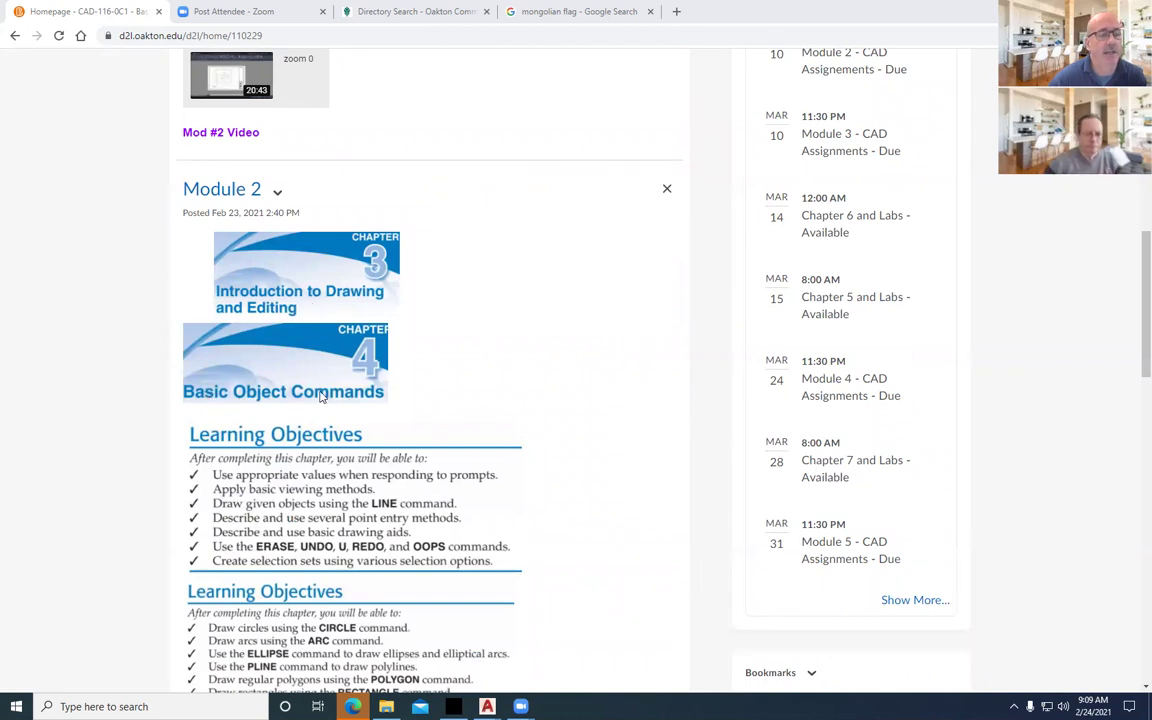
{"action": "scroll", "coordinate": [420, 350], "scroll_direction": "down", "scroll_amount": 2}
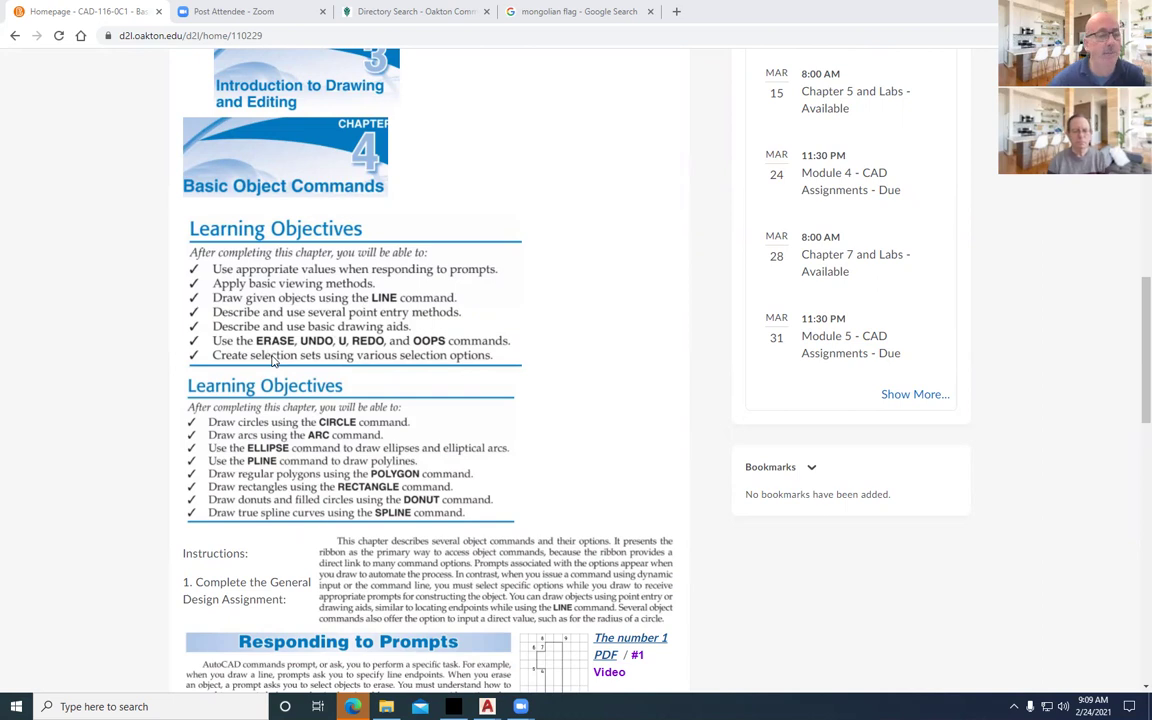
{"action": "scroll", "coordinate": [345, 400], "scroll_direction": "down", "scroll_amount": 3}
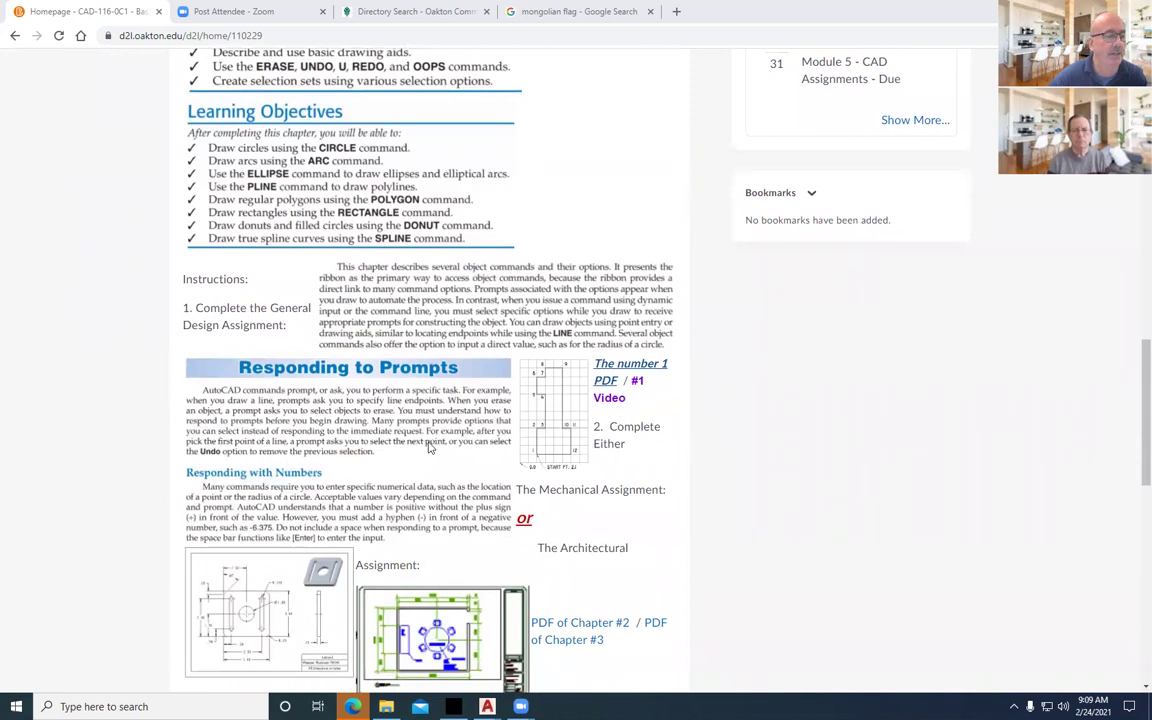
{"action": "scroll", "coordinate": [430, 447], "scroll_direction": "down", "scroll_amount": 1}
{"action": "scroll", "coordinate": [500, 442], "scroll_direction": "down", "scroll_amount": 1}
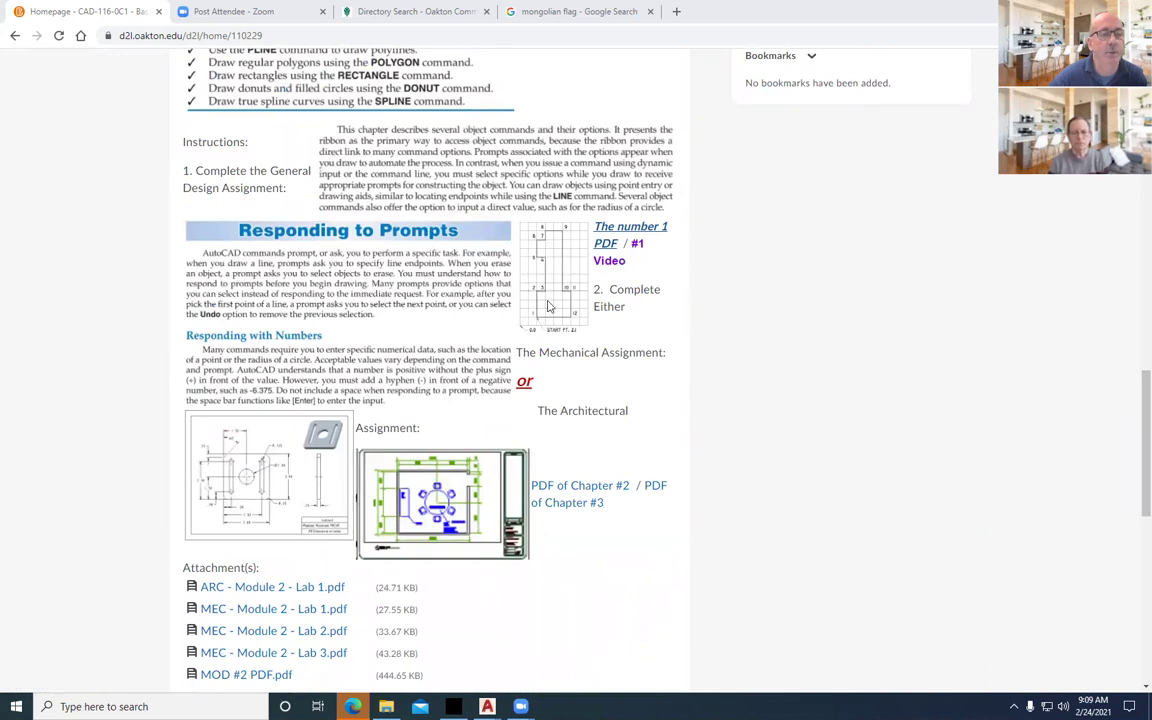
{"action": "scroll", "coordinate": [217, 426], "scroll_direction": "down", "scroll_amount": 1}
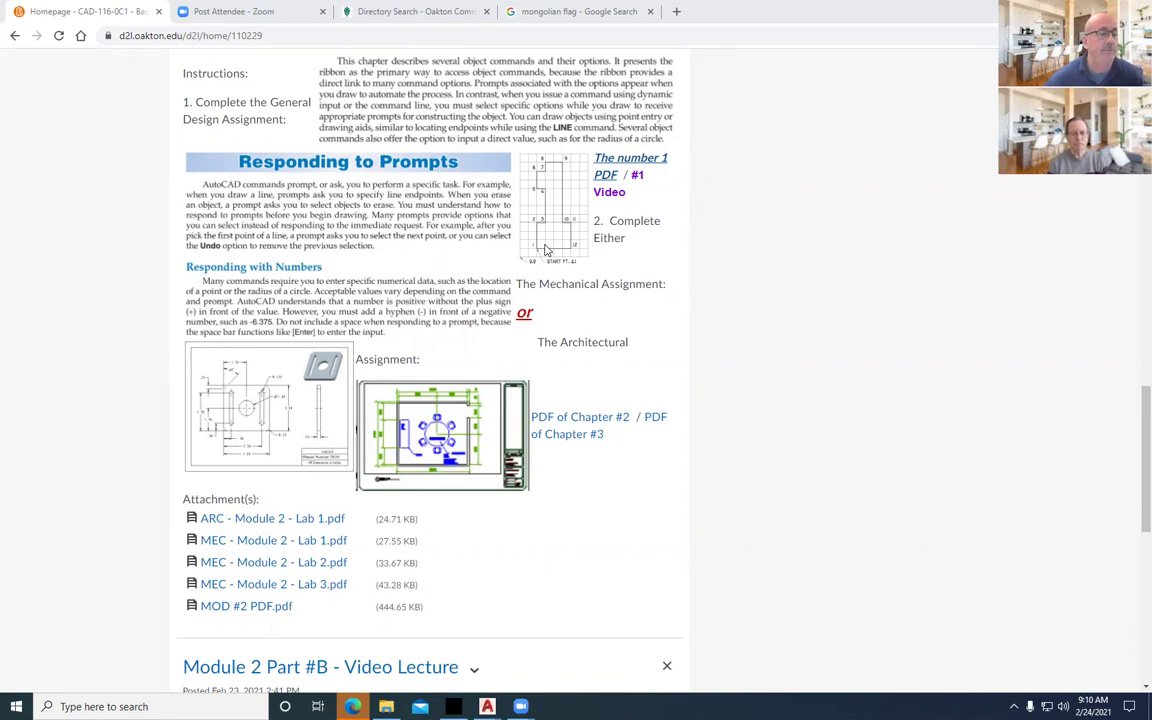
View the attached floor plan ARC - Module 2 - Lab 1.pdf, and return to the course homepage.
{"action": "scroll", "coordinate": [267, 373], "scroll_direction": "down", "scroll_amount": 3}
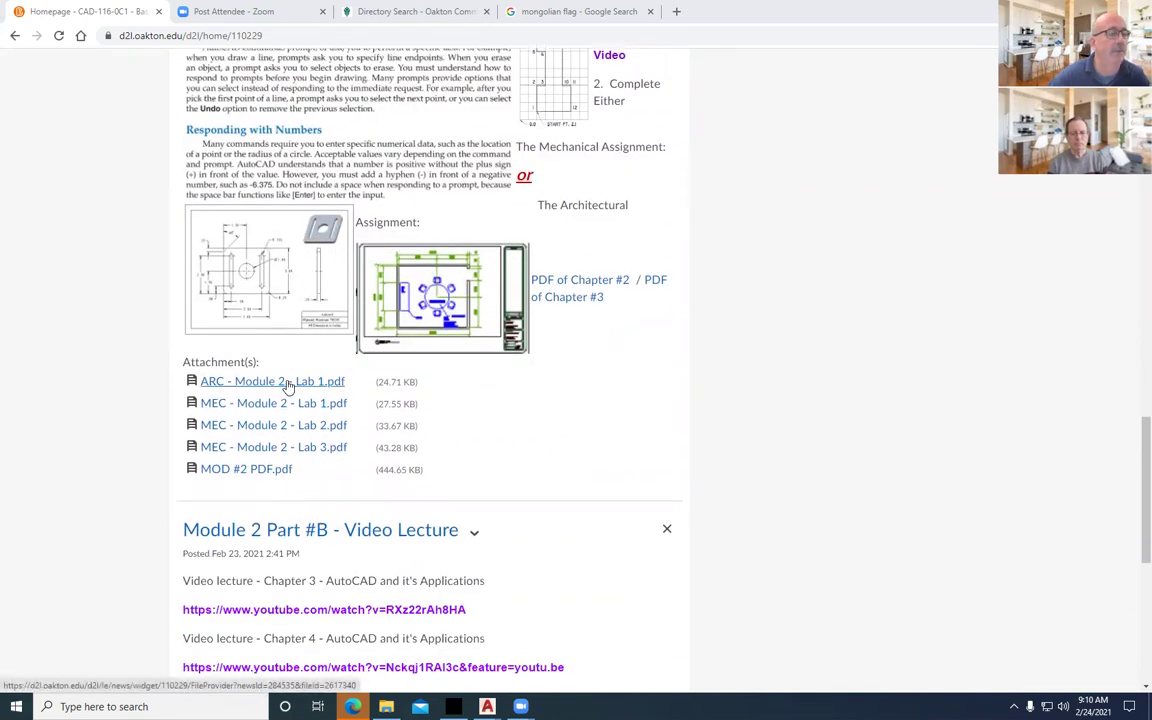
{"action": "left_click", "coordinate": [282, 383]}
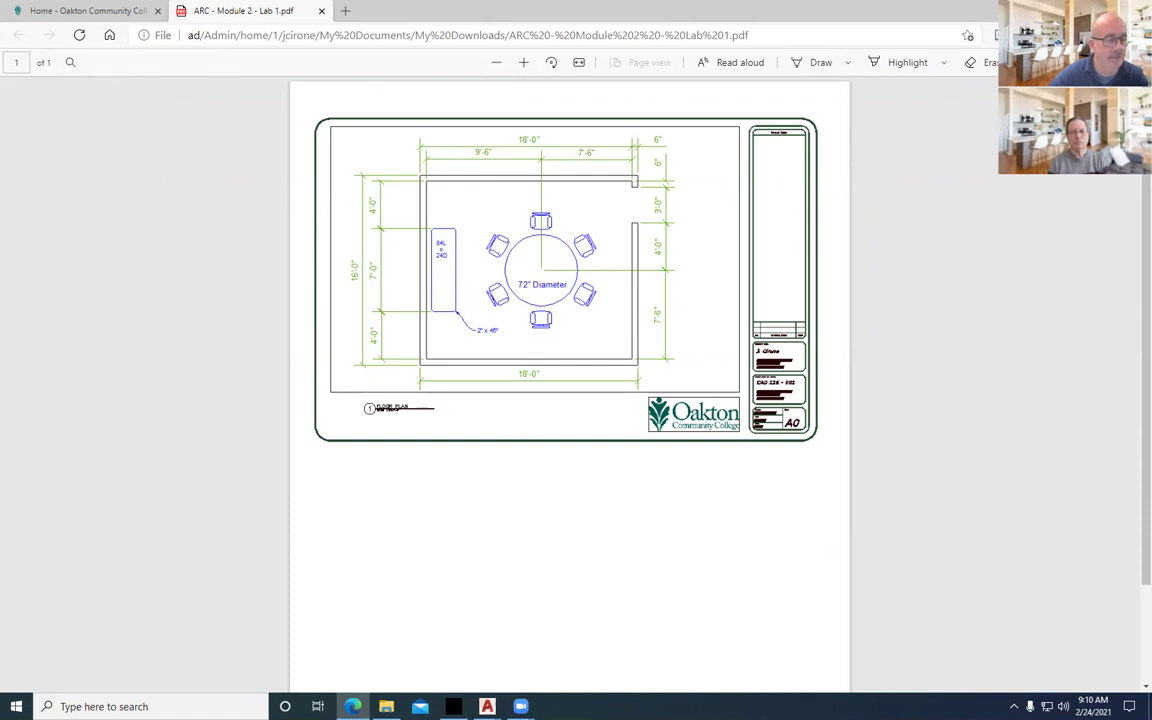
{"action": "left_click", "coordinate": [453, 706]}
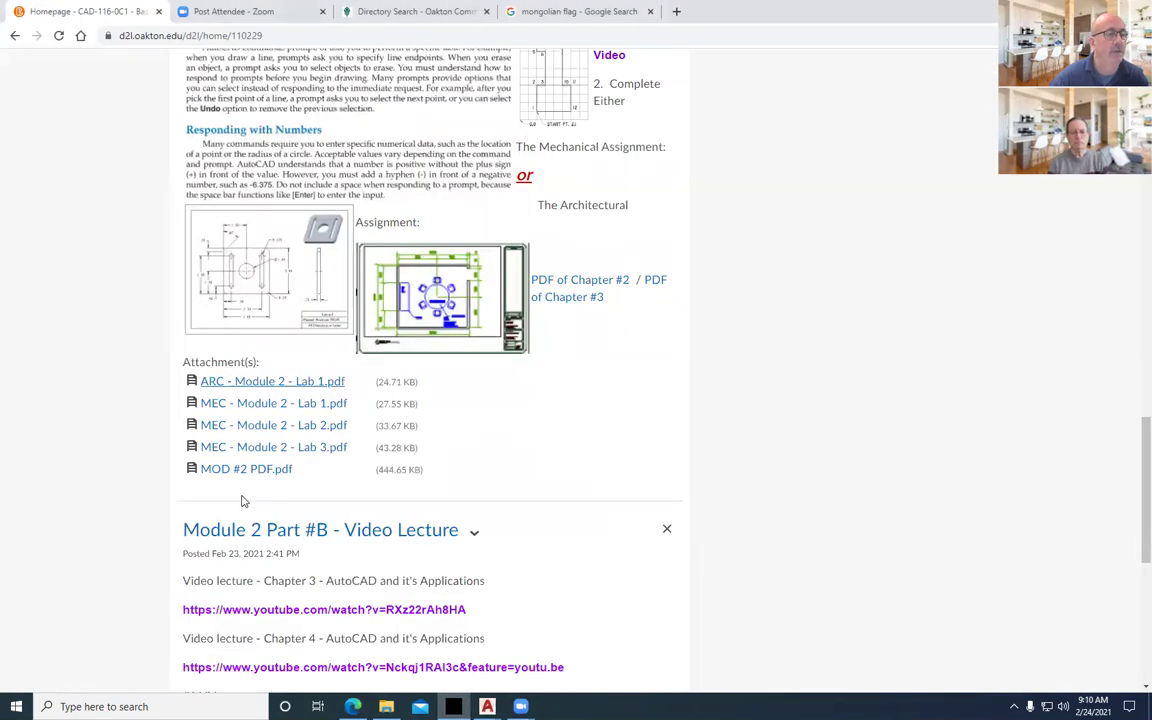
Go to the course content and open the Chapter 2 and Lab's module.
{"action": "scroll", "coordinate": [240, 502], "scroll_direction": "up", "scroll_amount": 3}
{"action": "scroll", "coordinate": [243, 508], "scroll_direction": "up", "scroll_amount": 10}
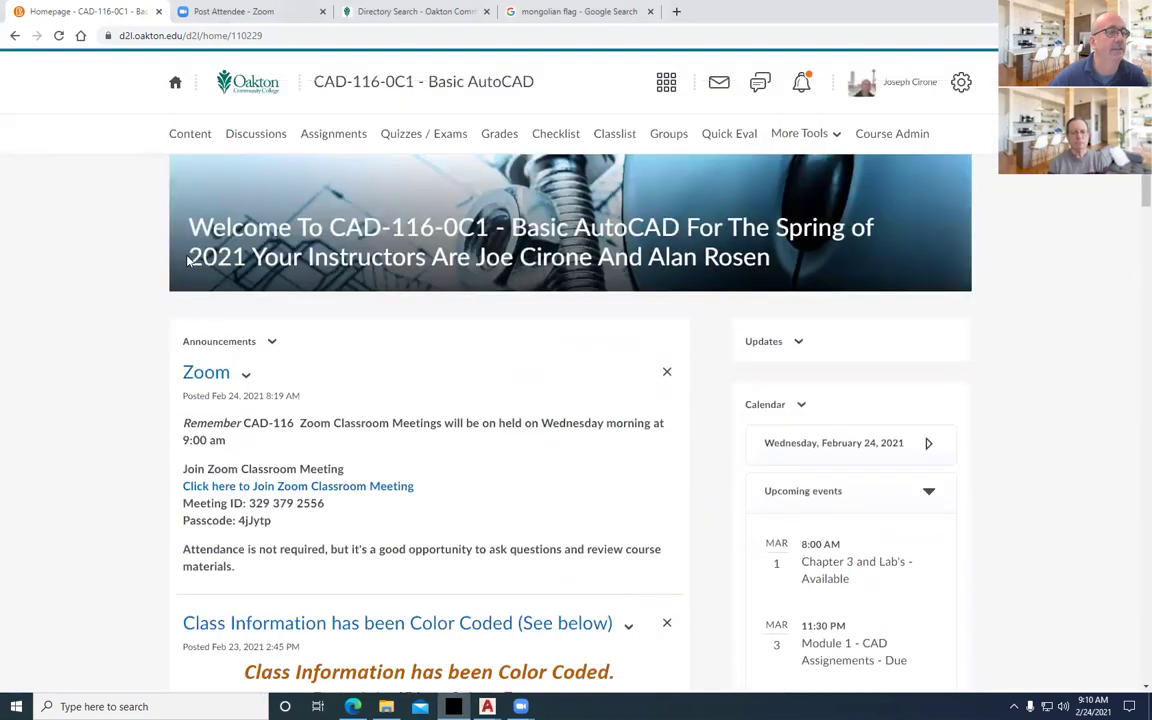
{"action": "left_click", "coordinate": [187, 135]}
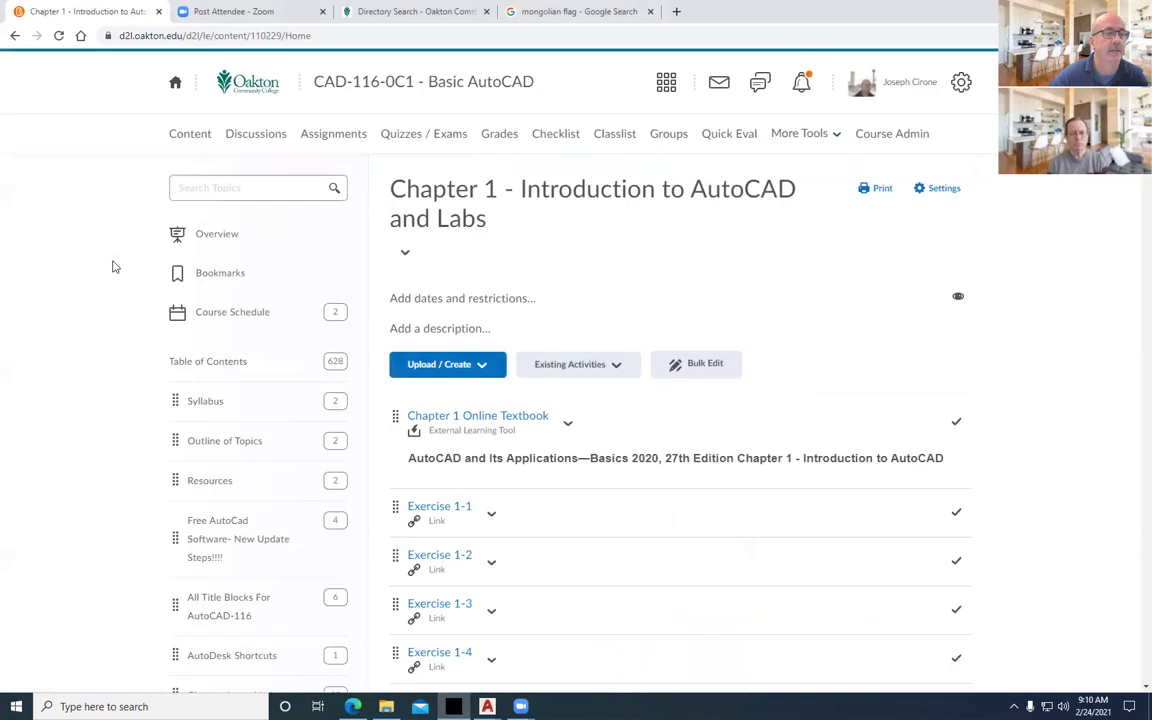
{"action": "scroll", "coordinate": [115, 268], "scroll_direction": "down", "scroll_amount": 3}
{"action": "scroll", "coordinate": [118, 268], "scroll_direction": "down", "scroll_amount": 3}
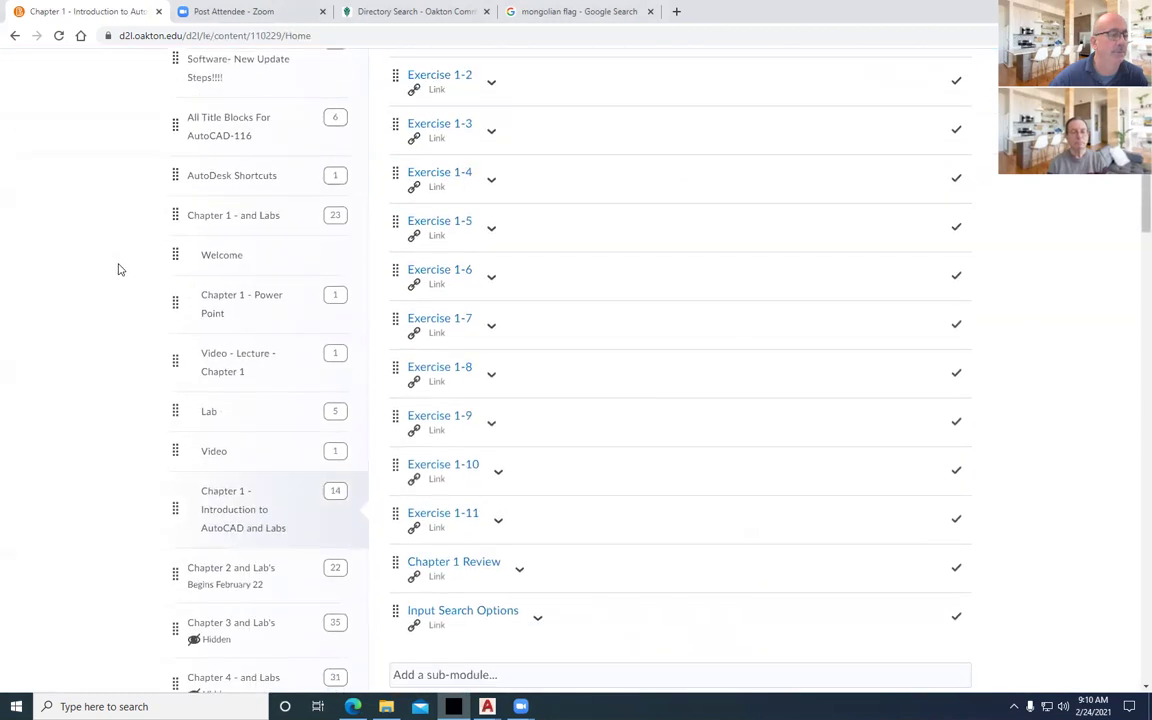
{"action": "scroll", "coordinate": [118, 268], "scroll_direction": "down", "scroll_amount": 2}
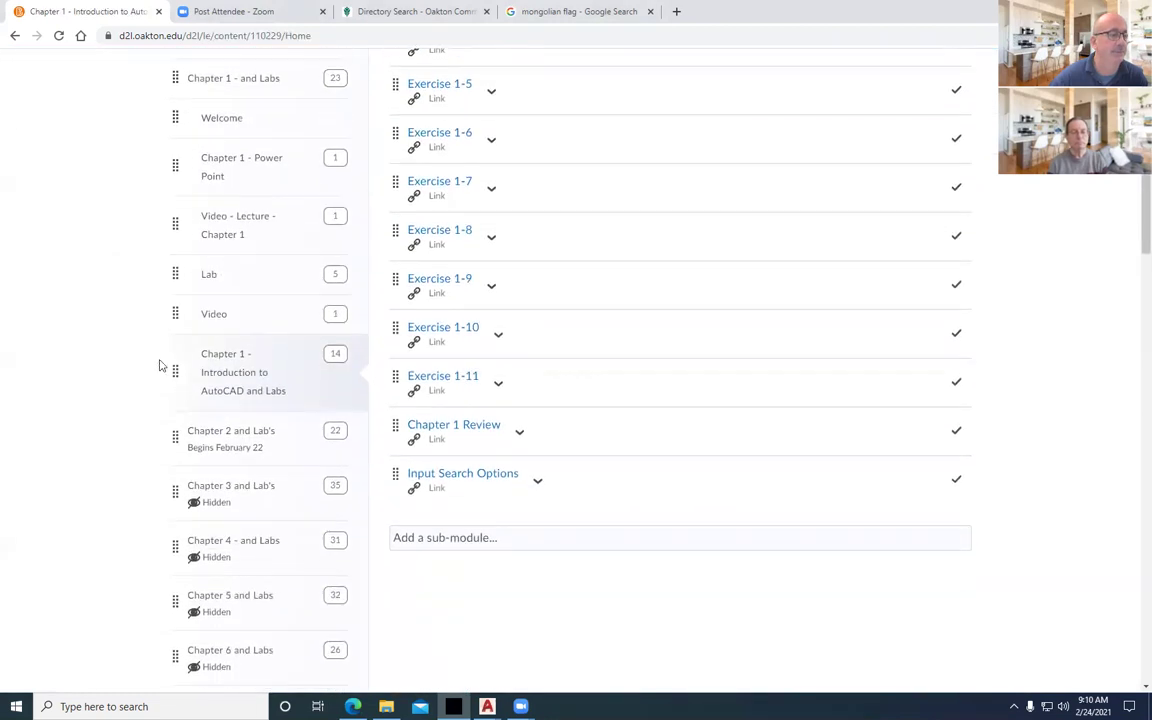
{"action": "left_click", "coordinate": [229, 440]}
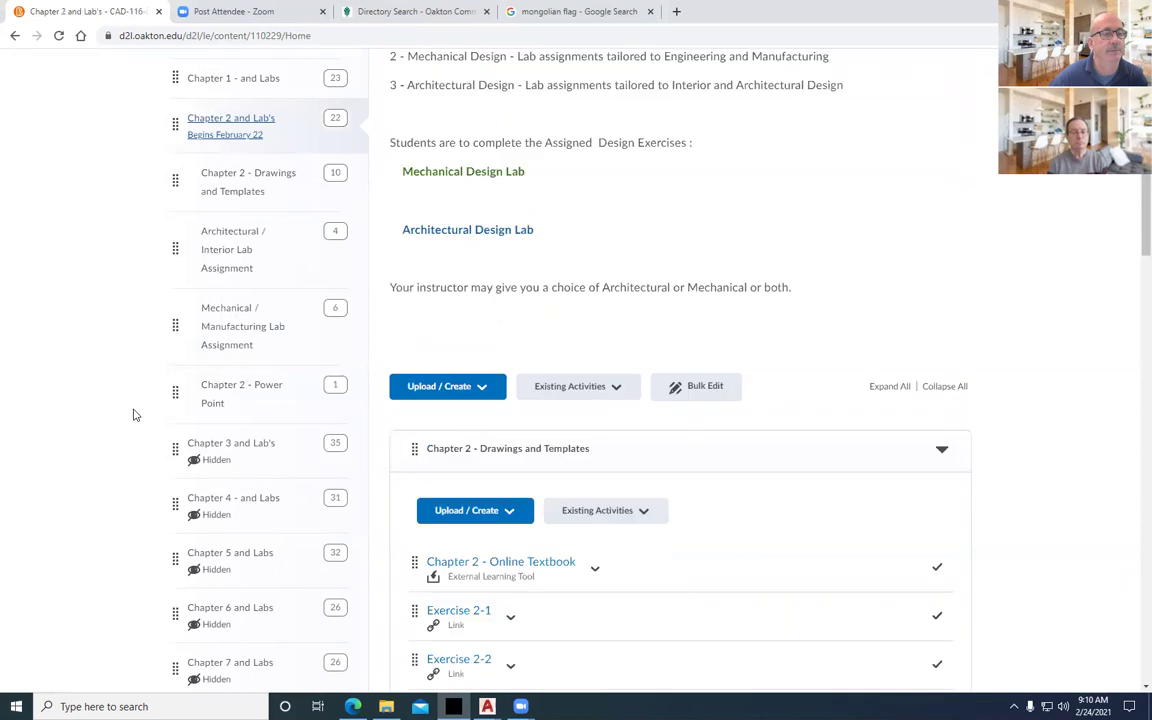
Download the Chair 7 DWG file from the Architectural / Interior Lab Assignment section.
{"action": "scroll", "coordinate": [699, 476], "scroll_direction": "down", "scroll_amount": 7}
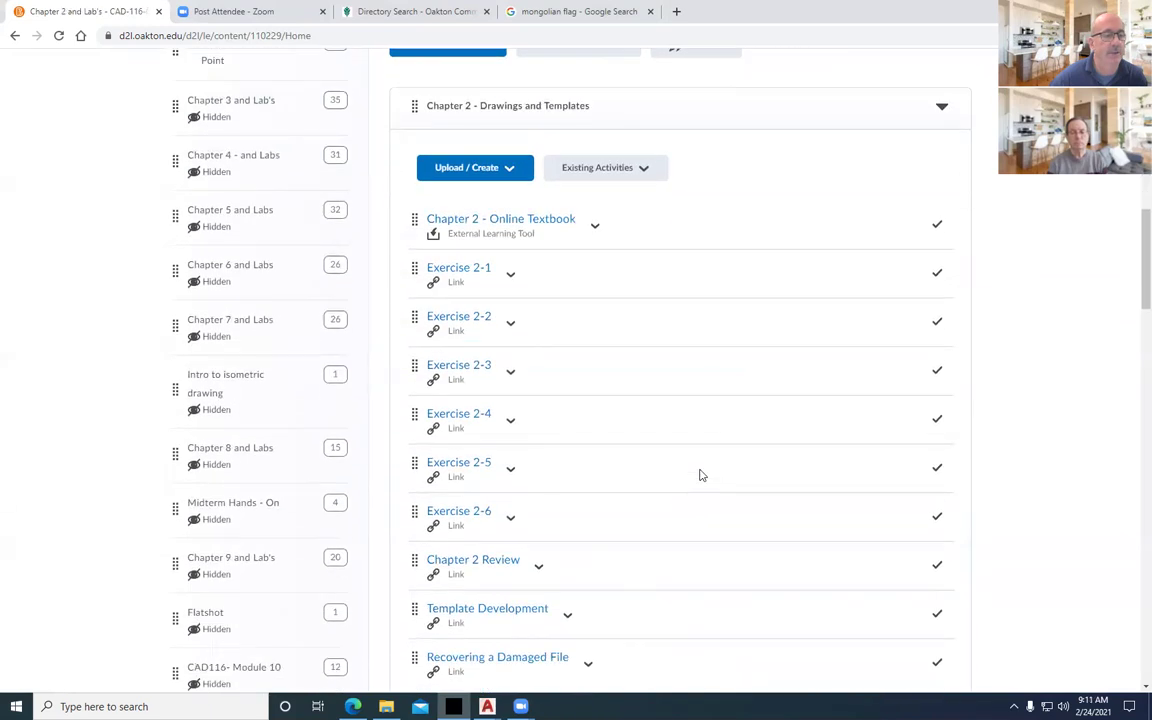
{"action": "scroll", "coordinate": [700, 476], "scroll_direction": "down", "scroll_amount": 5}
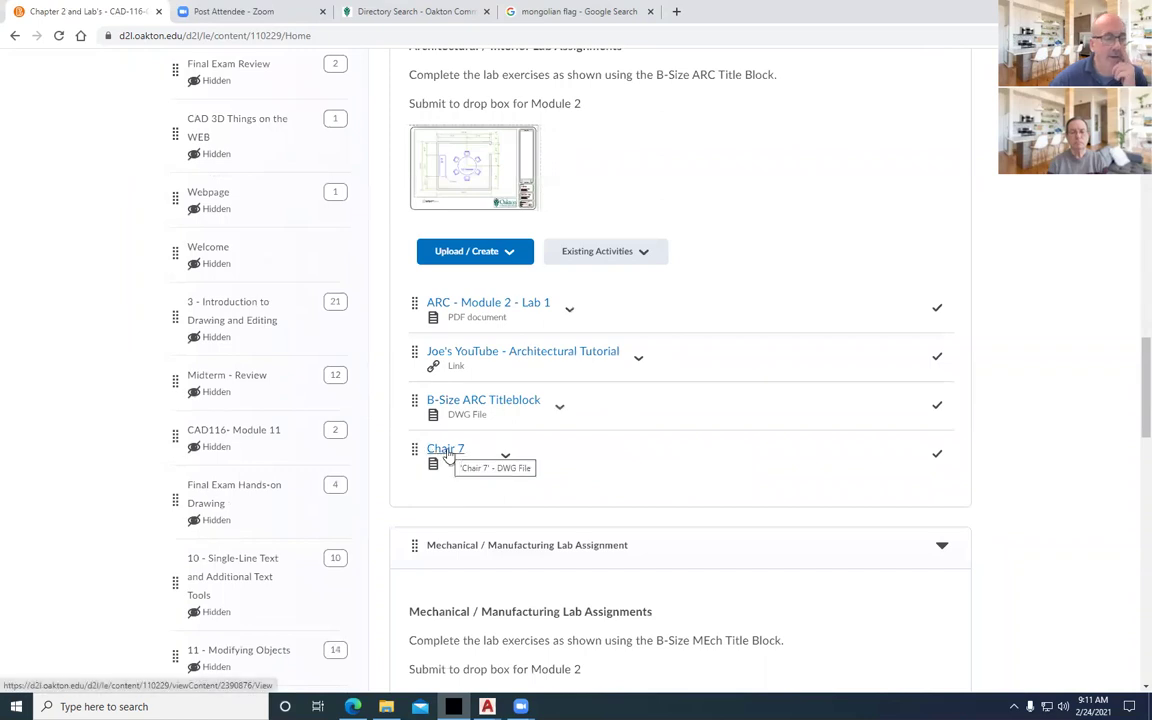
{"action": "left_click", "coordinate": [504, 459]}
{"action": "left_click", "coordinate": [541, 290]}
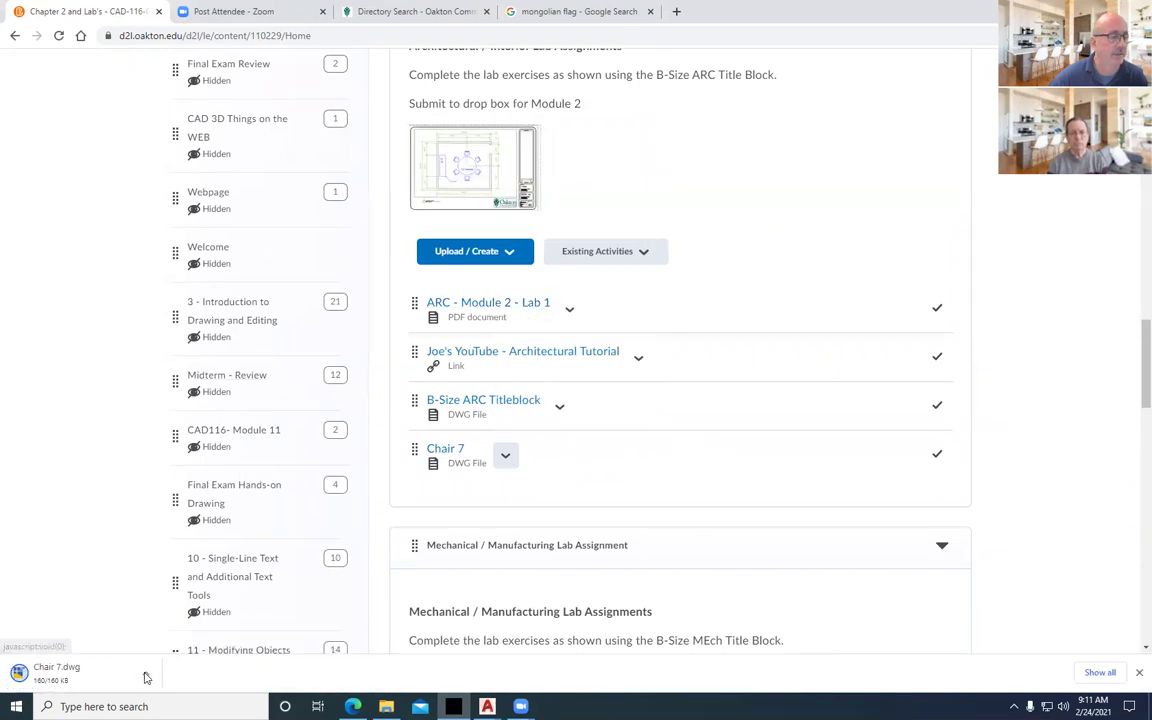
Open the downloaded Chair 7.dwg in AutoCAD and dismiss the notice about previous-version AEC objects.
{"action": "left_click", "coordinate": [146, 677]}
{"action": "left_click", "coordinate": [168, 587]}
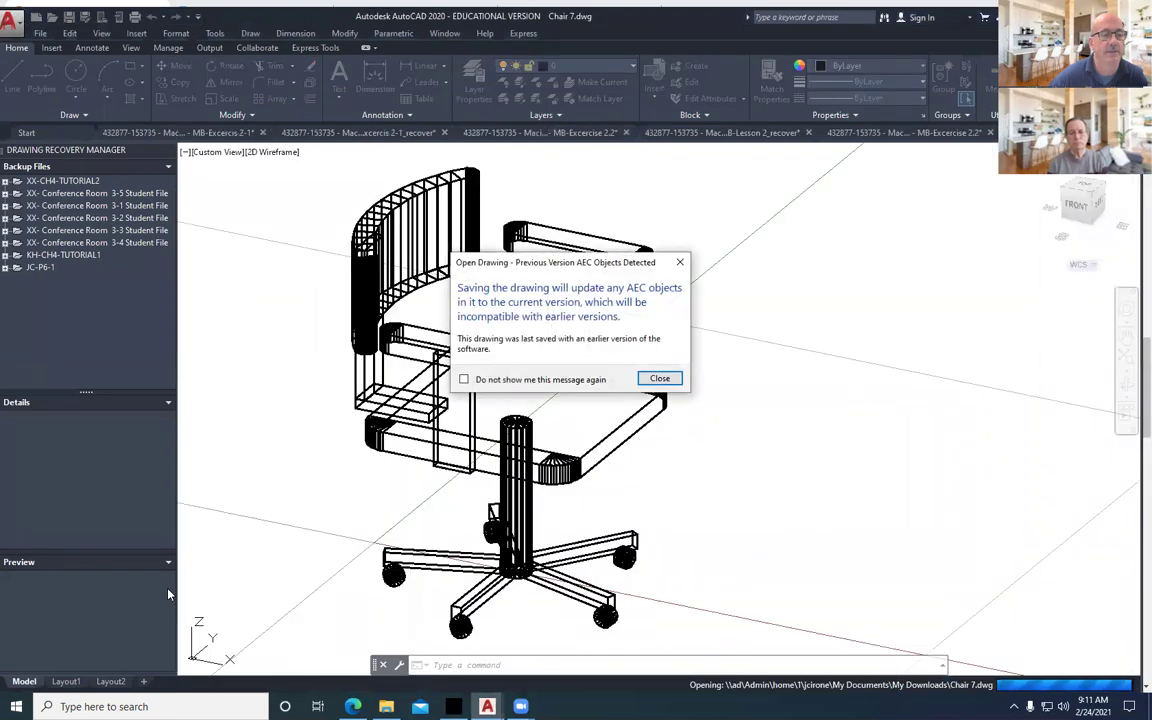
{"action": "left_click", "coordinate": [660, 378]}
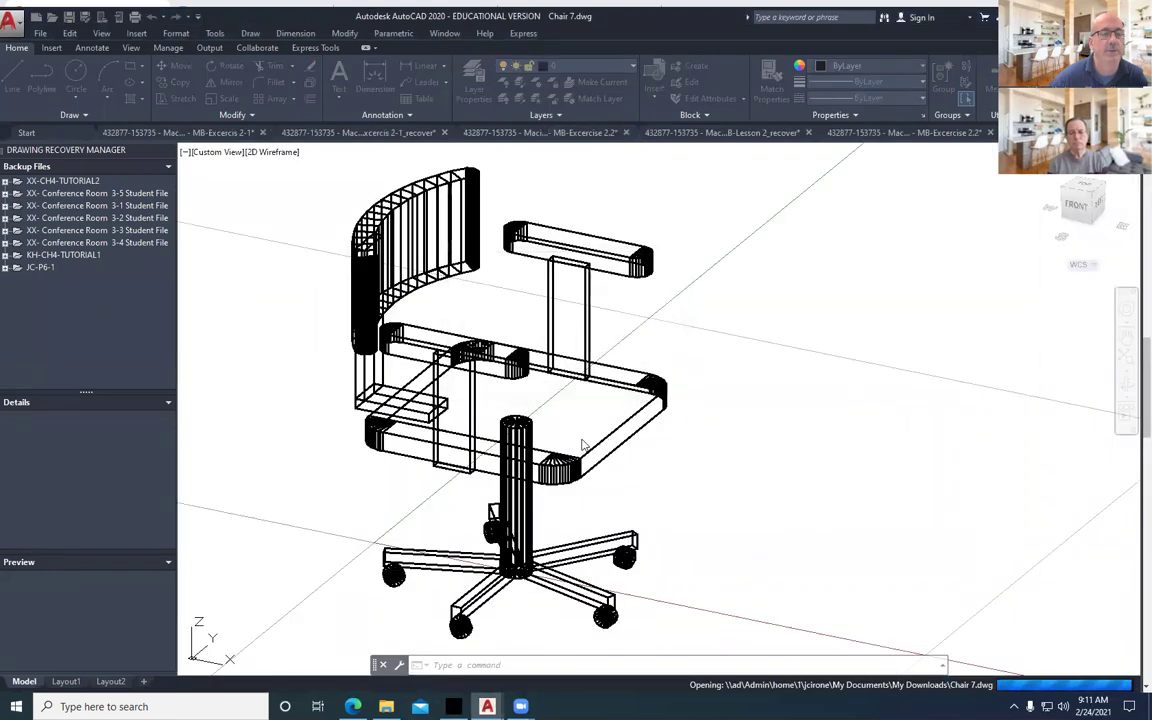
Change the chair drawing from the custom 3D view to the Top view.
{"action": "scroll", "coordinate": [578, 441], "scroll_direction": "down", "scroll_amount": 2}
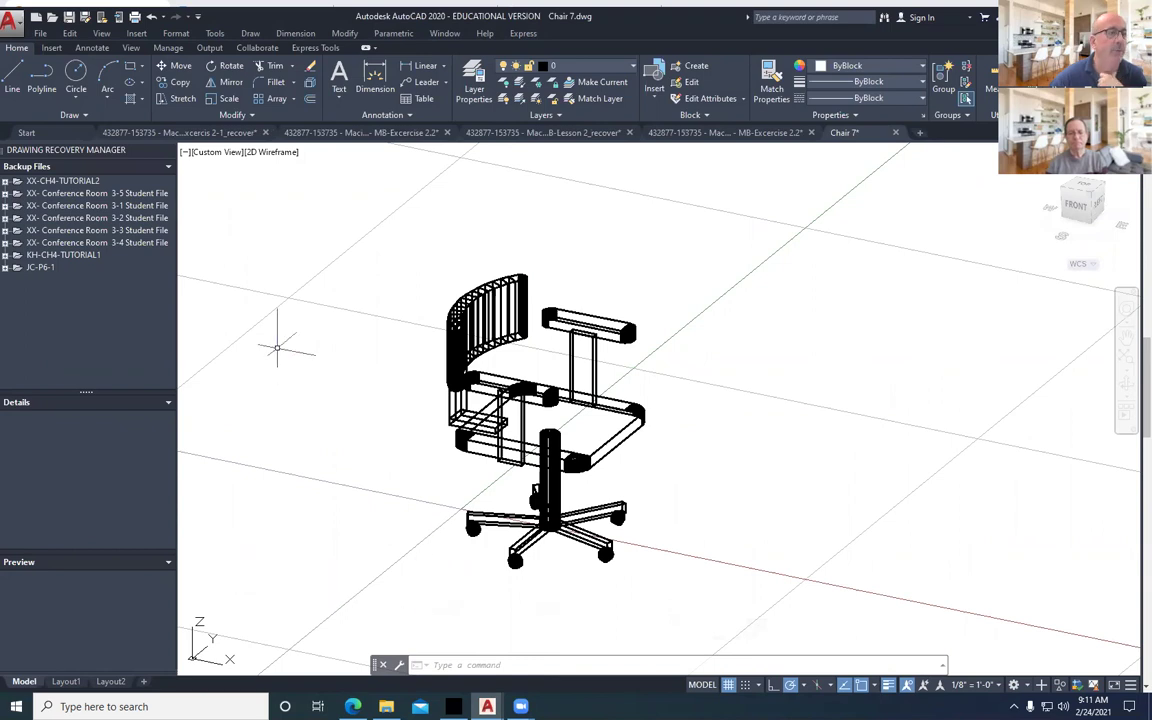
{"action": "left_click", "coordinate": [213, 152]}
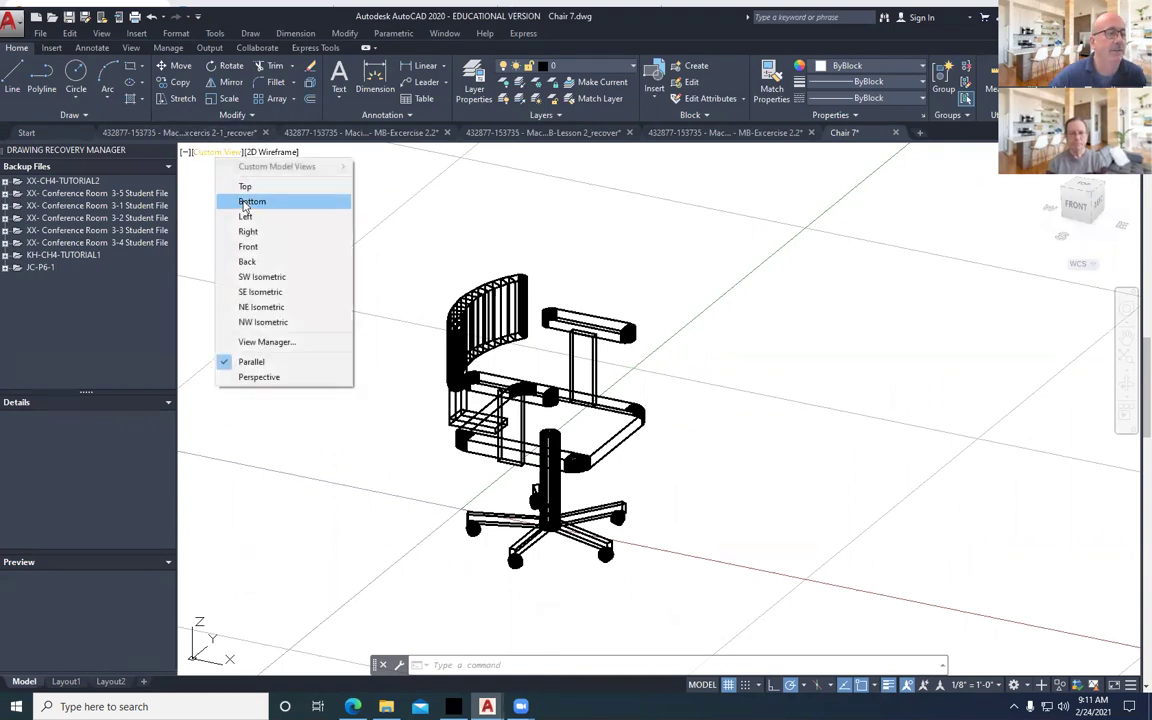
{"action": "left_click", "coordinate": [247, 186]}
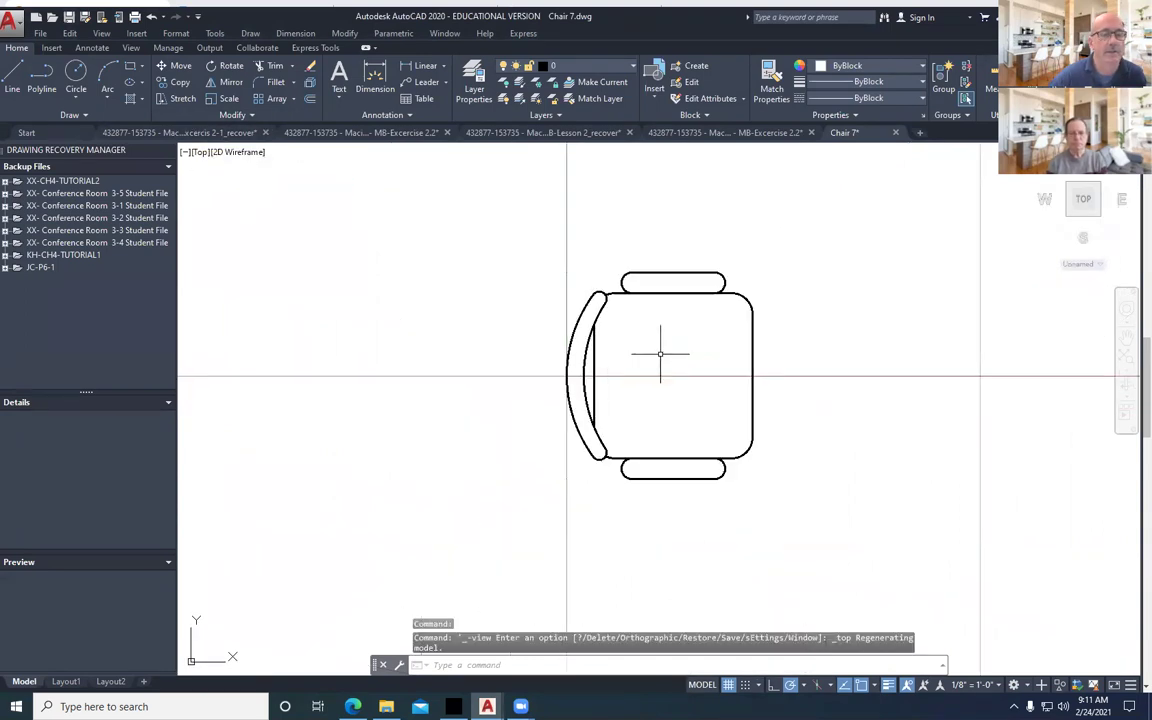
{"action": "scroll", "coordinate": [660, 340], "scroll_direction": "down", "scroll_amount": 1}
{"action": "scroll", "coordinate": [642, 314], "scroll_direction": "down", "scroll_amount": 2}
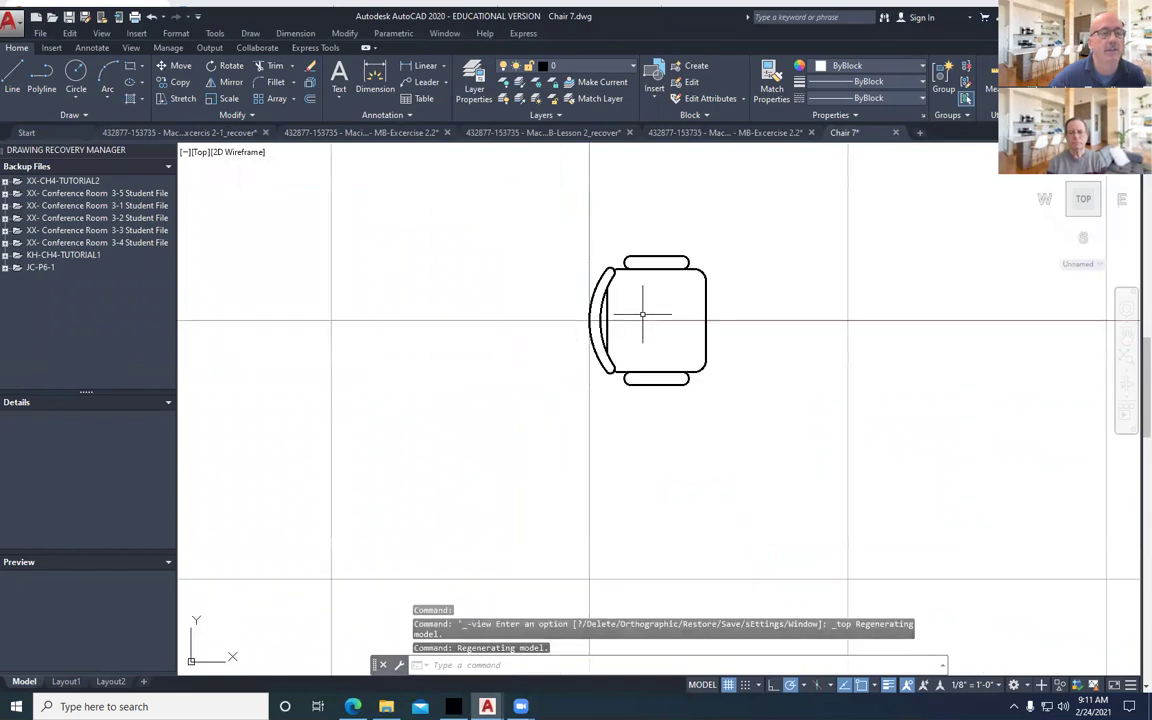
Switch to the first open MB-Excercise 2.2 drawing and show its conference room floor plan in model space.
{"action": "left_click", "coordinate": [400, 133]}
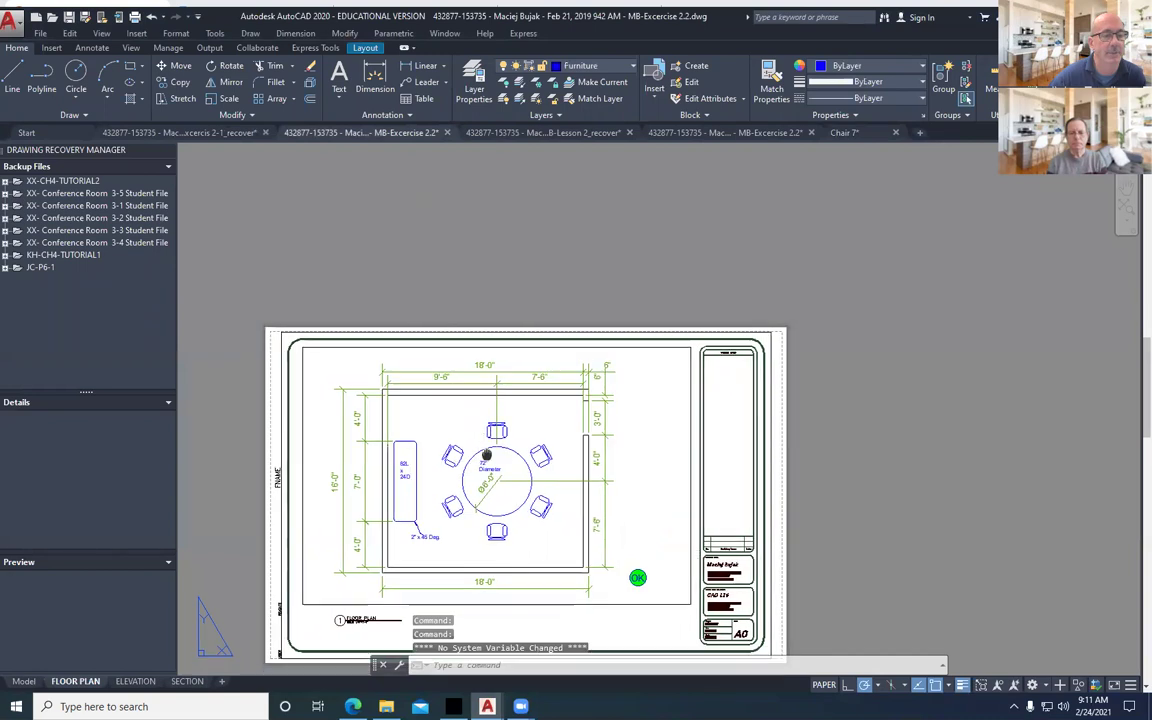
{"action": "left_click", "coordinate": [24, 681]}
{"action": "scroll", "coordinate": [543, 459], "scroll_direction": "down", "scroll_amount": 4}
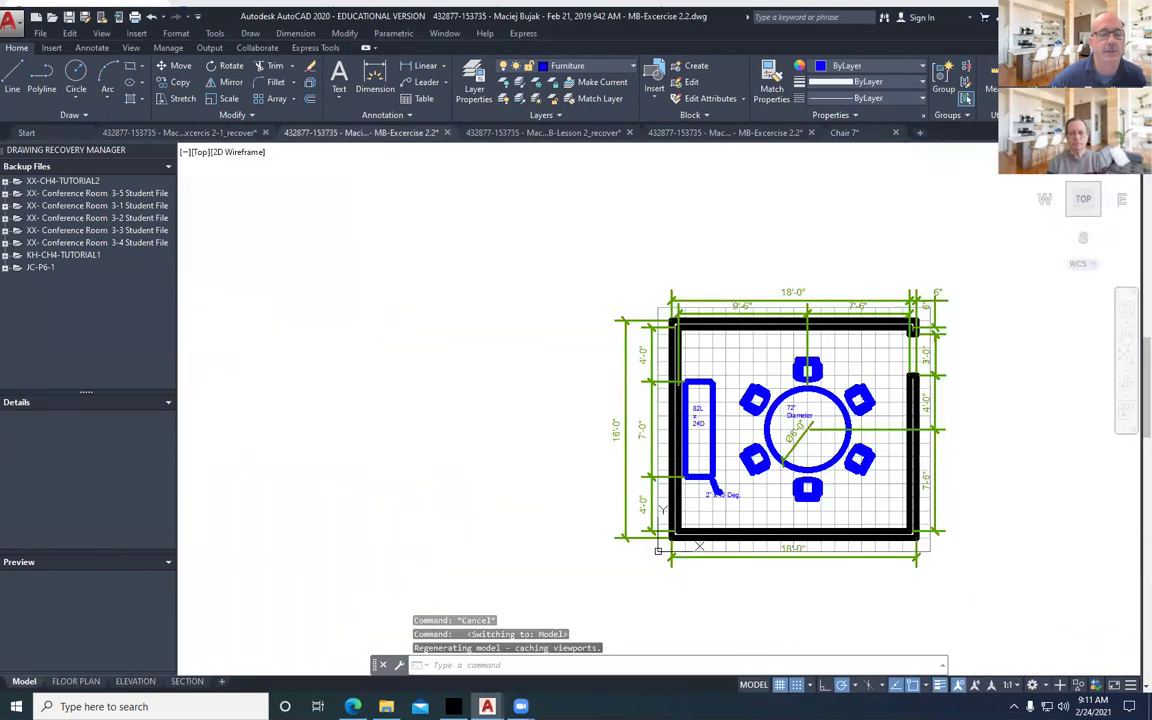
{"action": "middle_click_drag", "start_coordinate": [745, 438], "coordinate": [555, 345]}
{"action": "scroll", "coordinate": [555, 345], "scroll_direction": "up", "scroll_amount": 3}
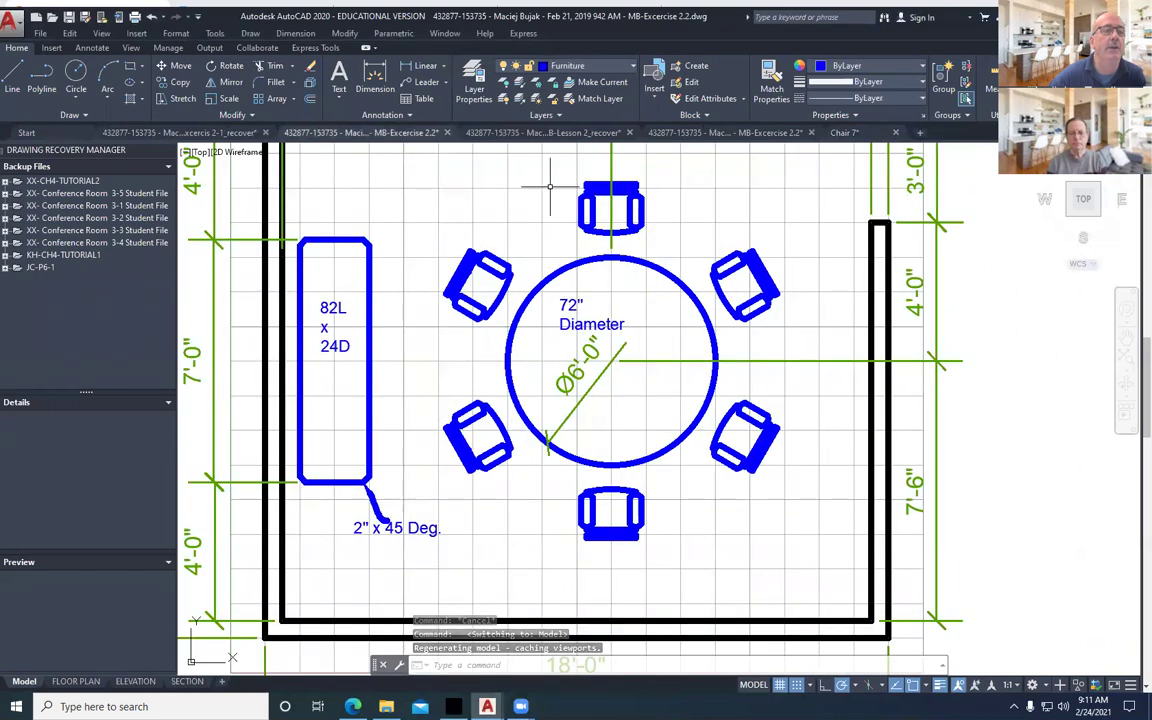
Delete the polar array of six chairs around the 72" diameter table.
{"action": "left_click", "coordinate": [566, 170]}
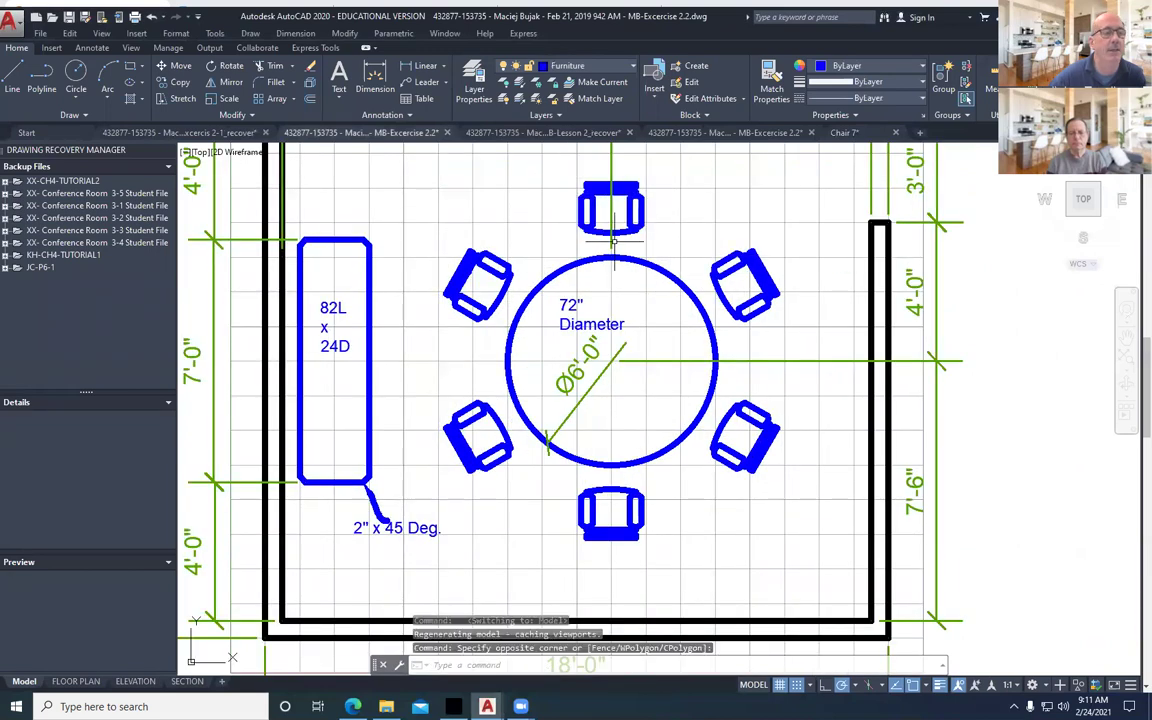
{"action": "left_click", "coordinate": [612, 168]}
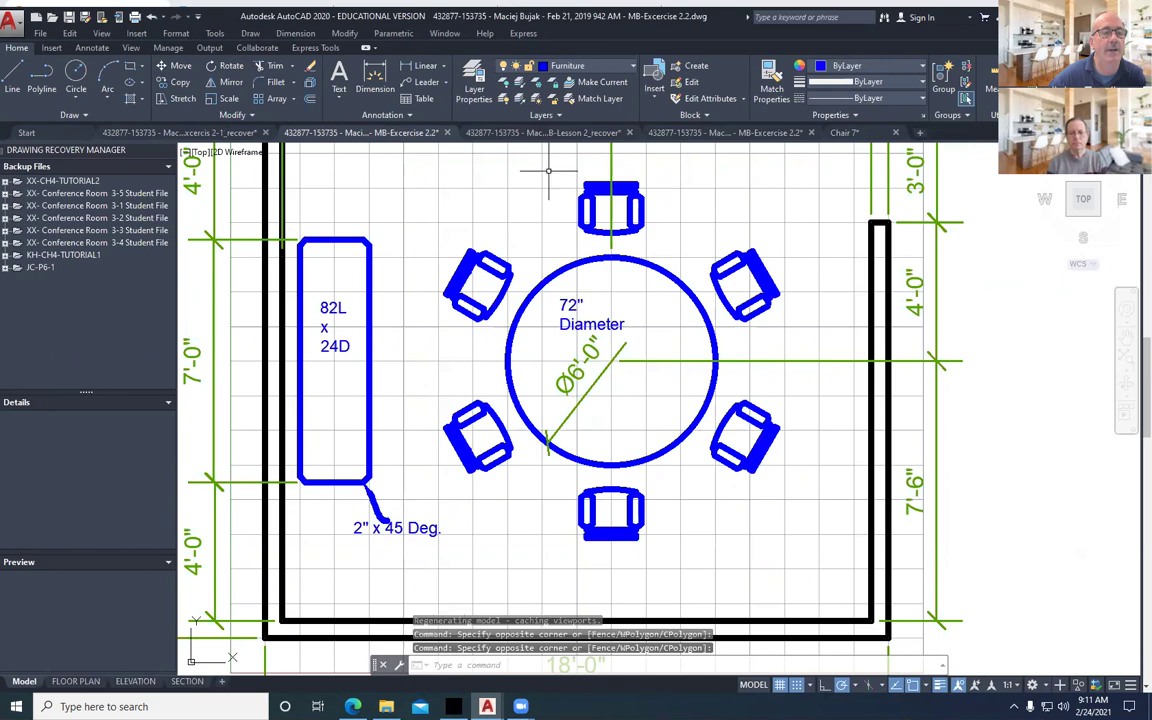
{"action": "left_click", "coordinate": [643, 226]}
{"action": "left_click", "coordinate": [595, 205]}
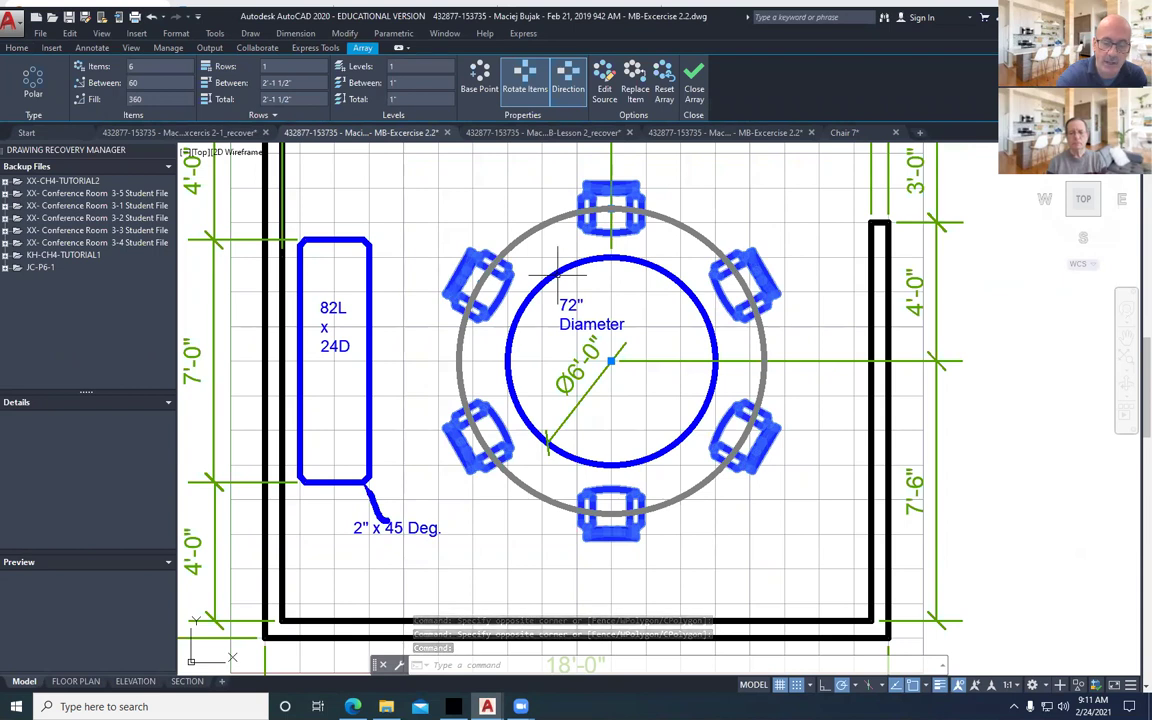
{"action": "key", "text": "Delete"}
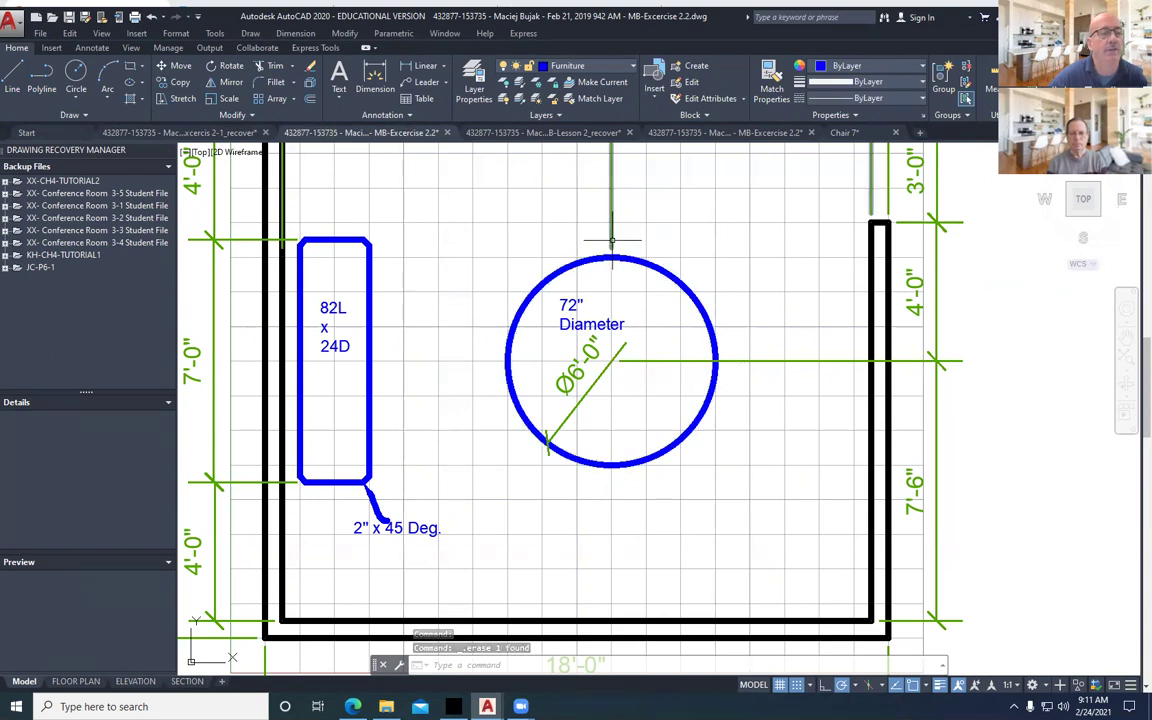
Switch to the Chair 7 drawing and look up the menu bar option among the Quick Access Toolbar customization choices.
{"action": "left_click", "coordinate": [843, 133]}
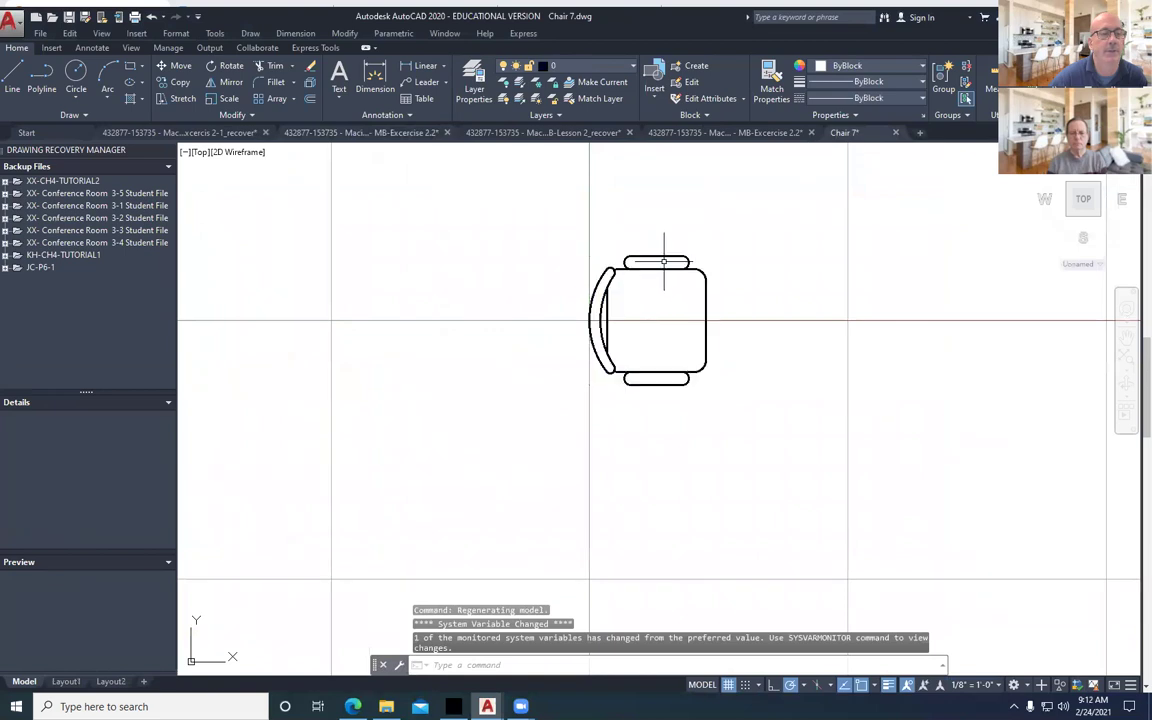
{"action": "left_click", "coordinate": [70, 33]}
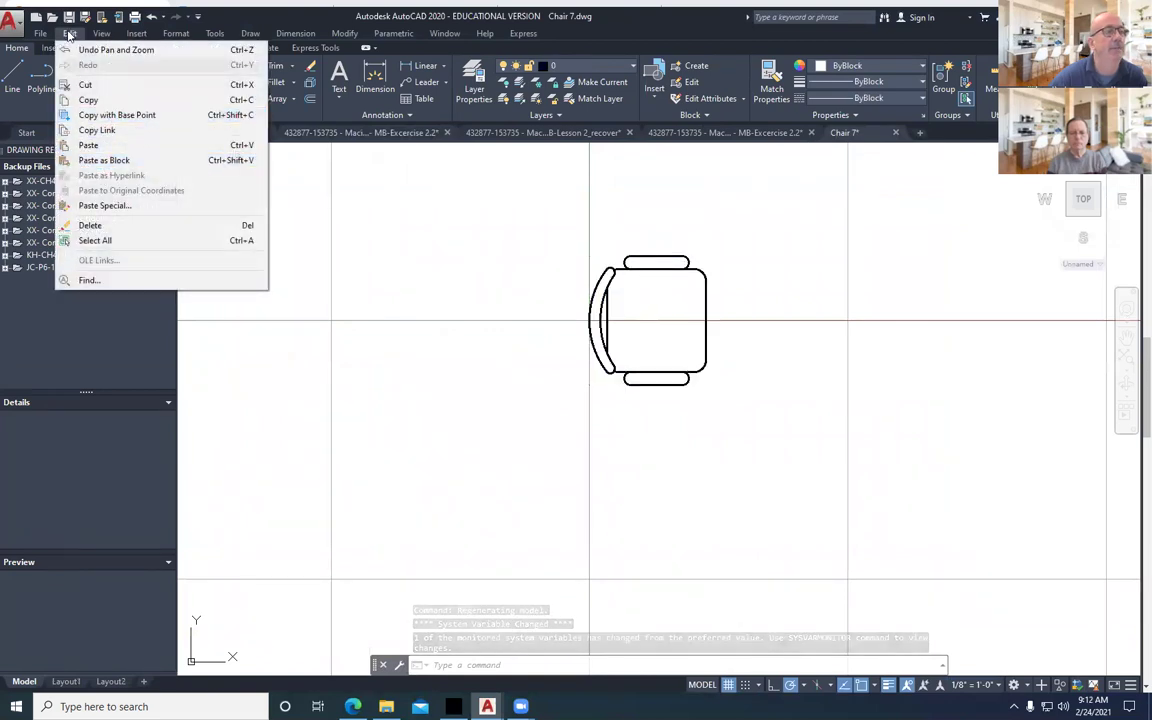
{"action": "mouse_move", "coordinate": [32, 34]}
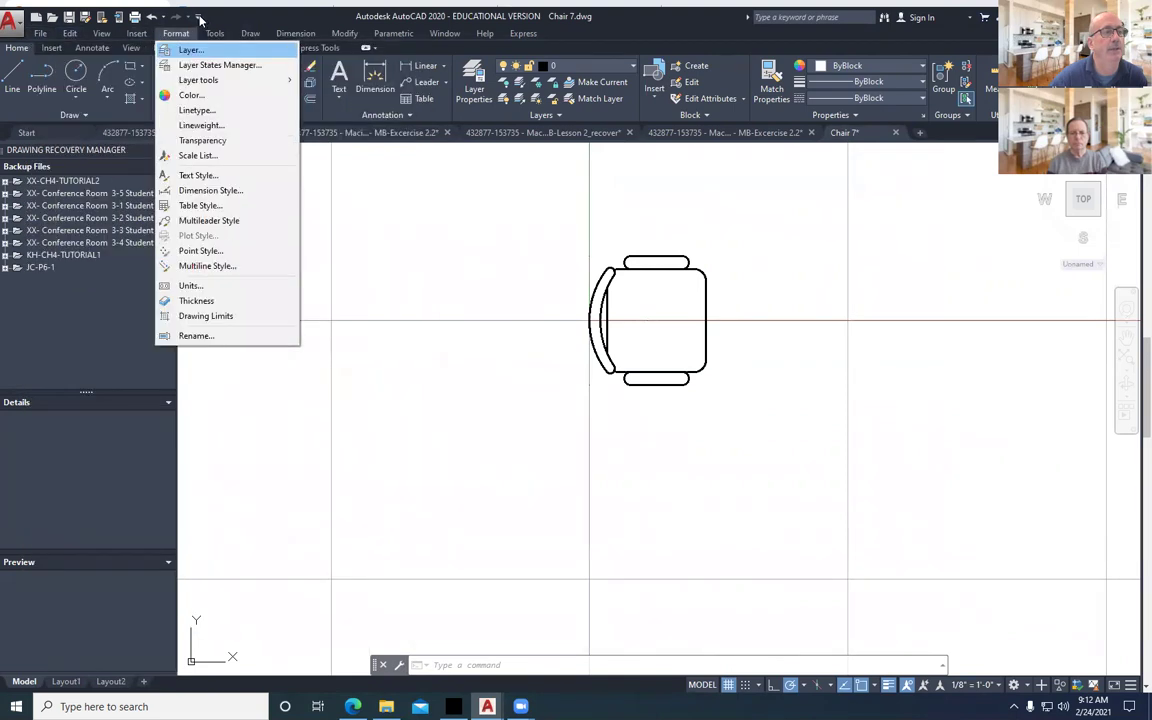
{"action": "left_click", "coordinate": [200, 18]}
{"action": "left_click", "coordinate": [200, 18]}
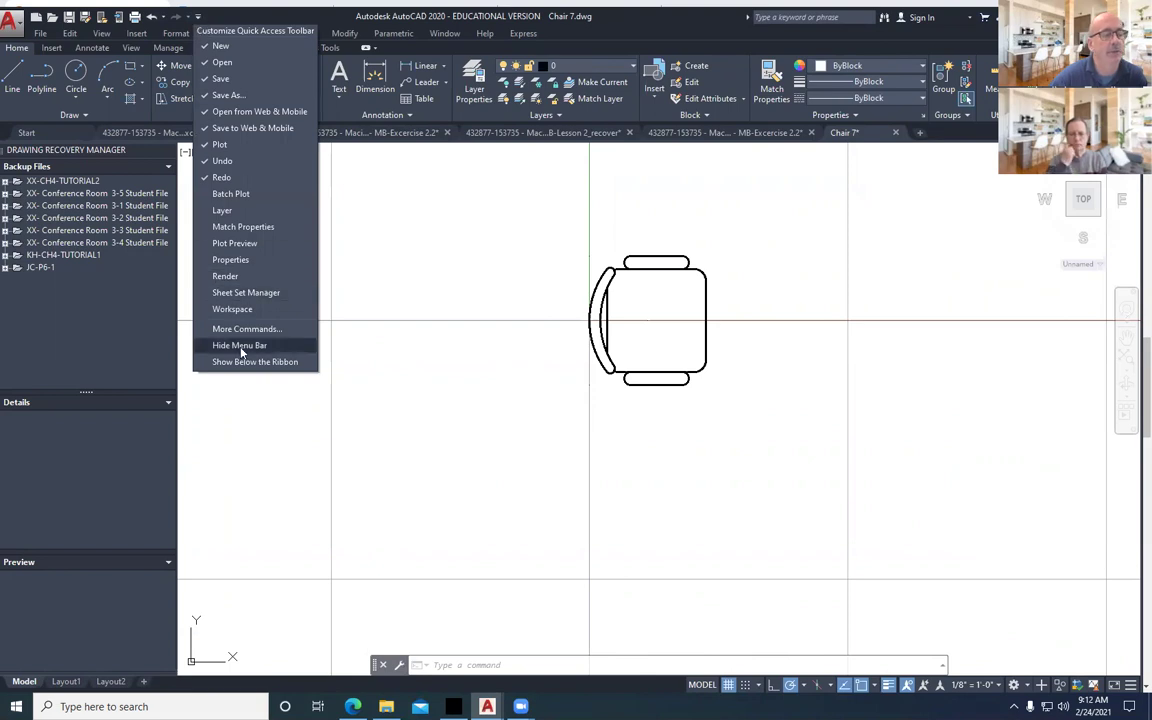
Copy the chair with a base point at the midpoint of the seat's straight front edge.
{"action": "left_click", "coordinate": [68, 35]}
{"action": "left_click", "coordinate": [69, 33]}
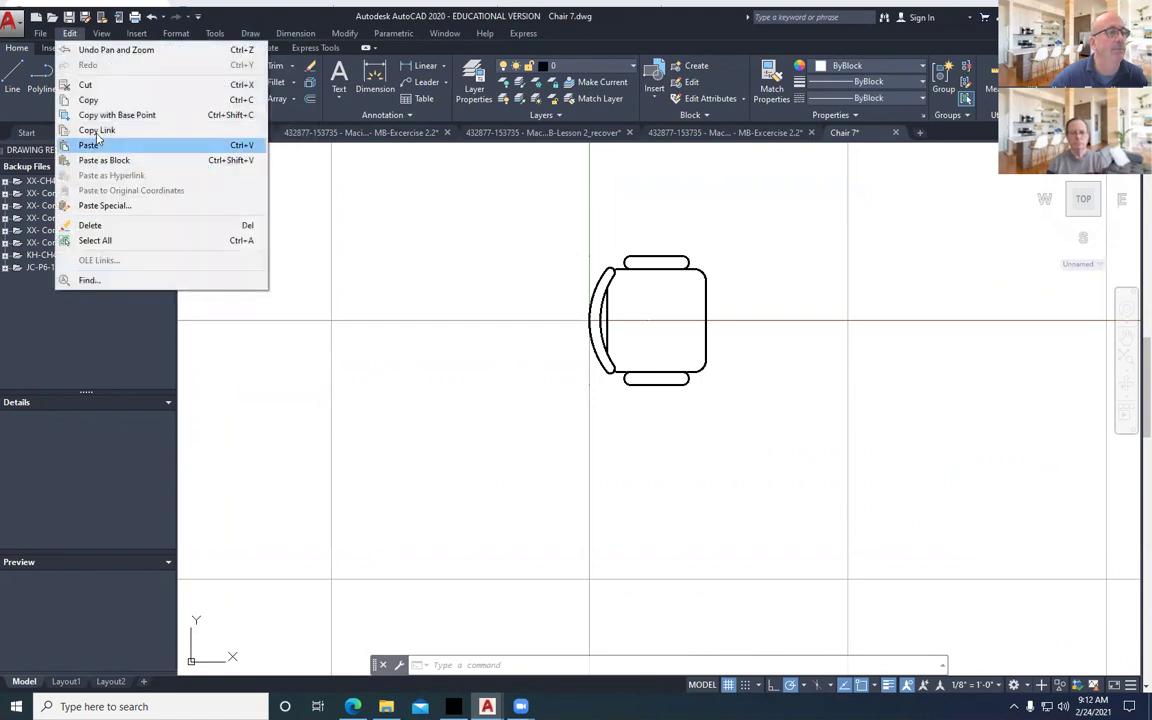
{"action": "left_click", "coordinate": [99, 117]}
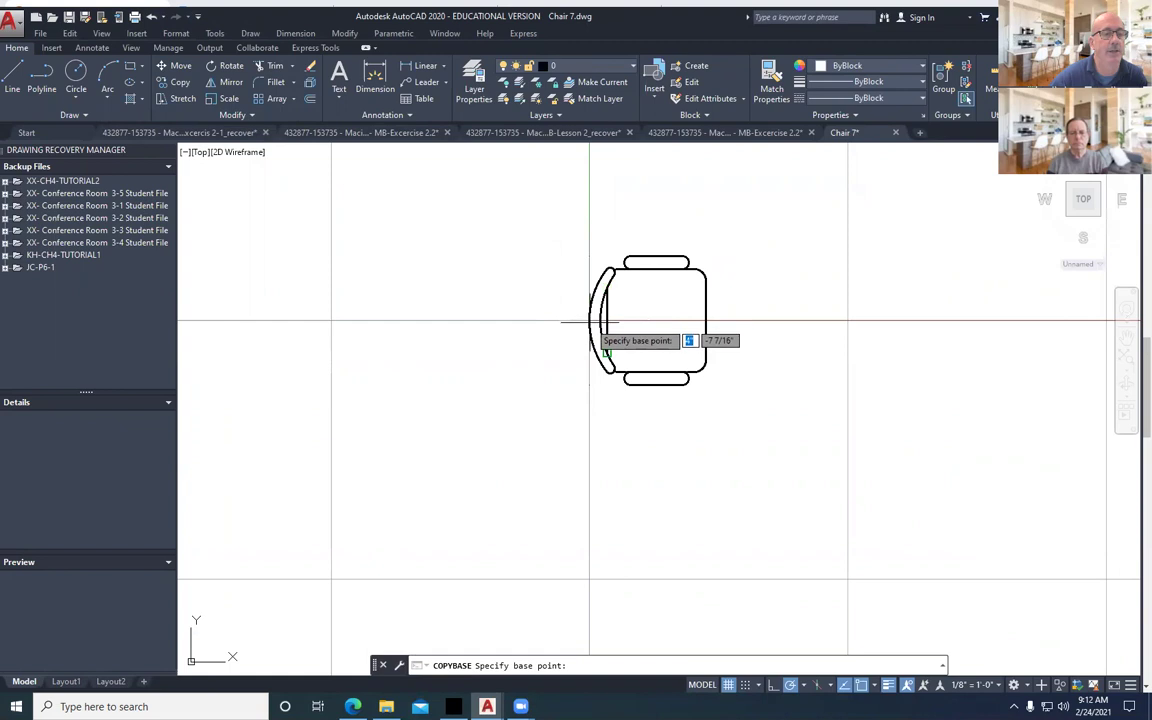
{"action": "right_click", "coordinate": [760, 323], "text": "shift"}
{"action": "left_click", "coordinate": [798, 431]}
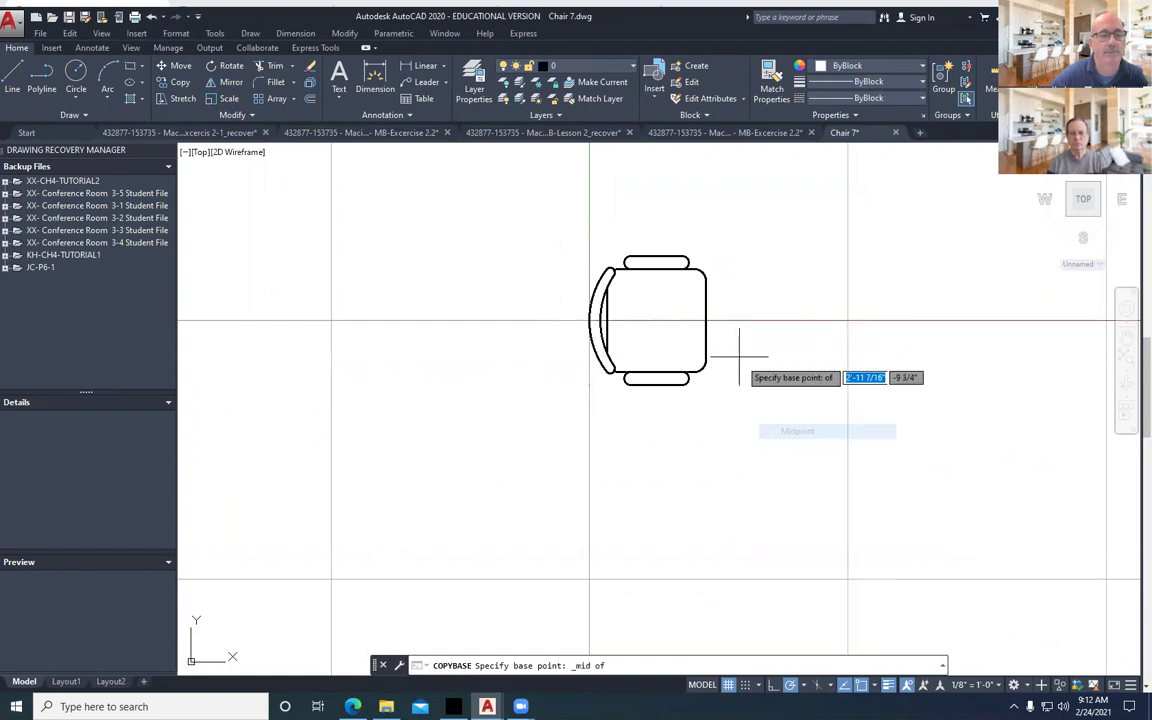
{"action": "left_click", "coordinate": [706, 322]}
{"action": "left_click", "coordinate": [553, 237]}
{"action": "left_click", "coordinate": [740, 412]}
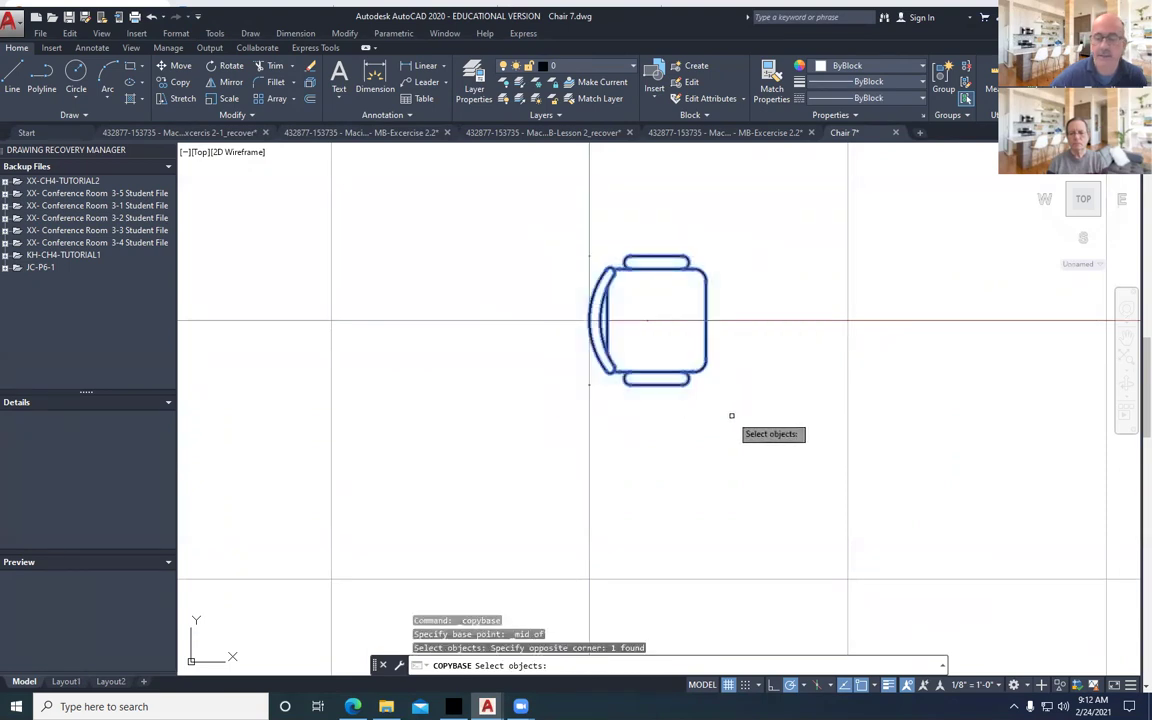
{"action": "key", "text": "Return"}
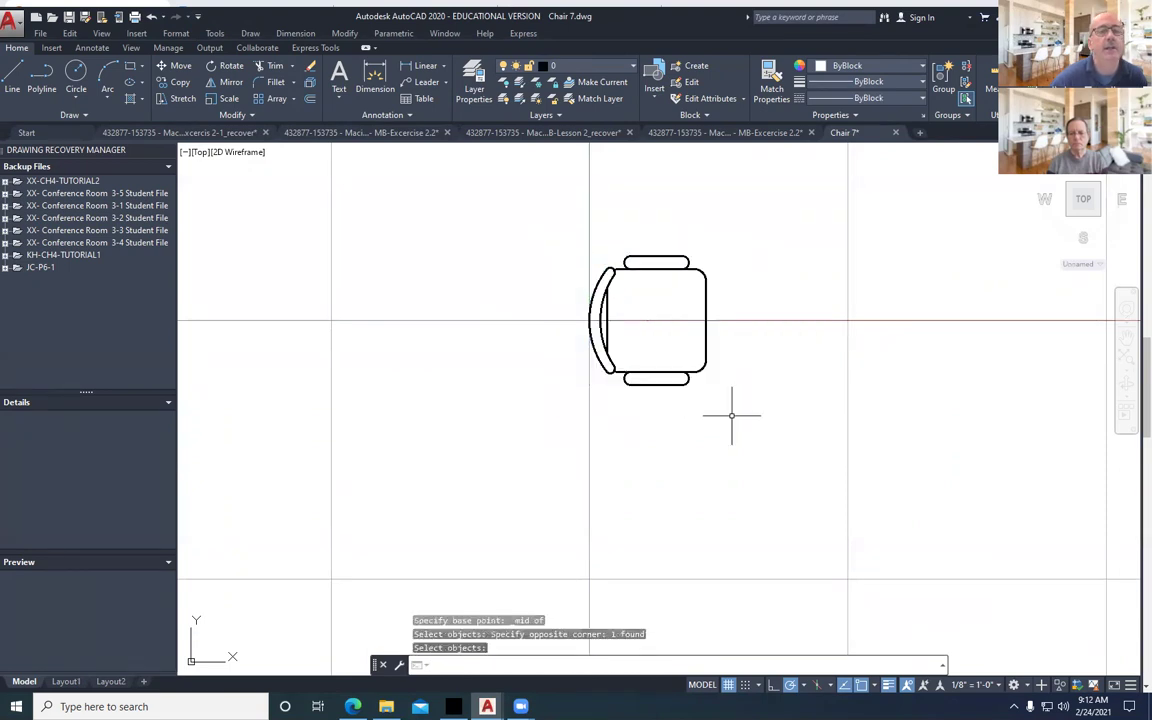
Paste the chair into the first open MB-Excercise 2.2 drawing, between the 82L x 24D cabinet and the round table, level with the table's center.
{"action": "left_click", "coordinate": [700, 132]}
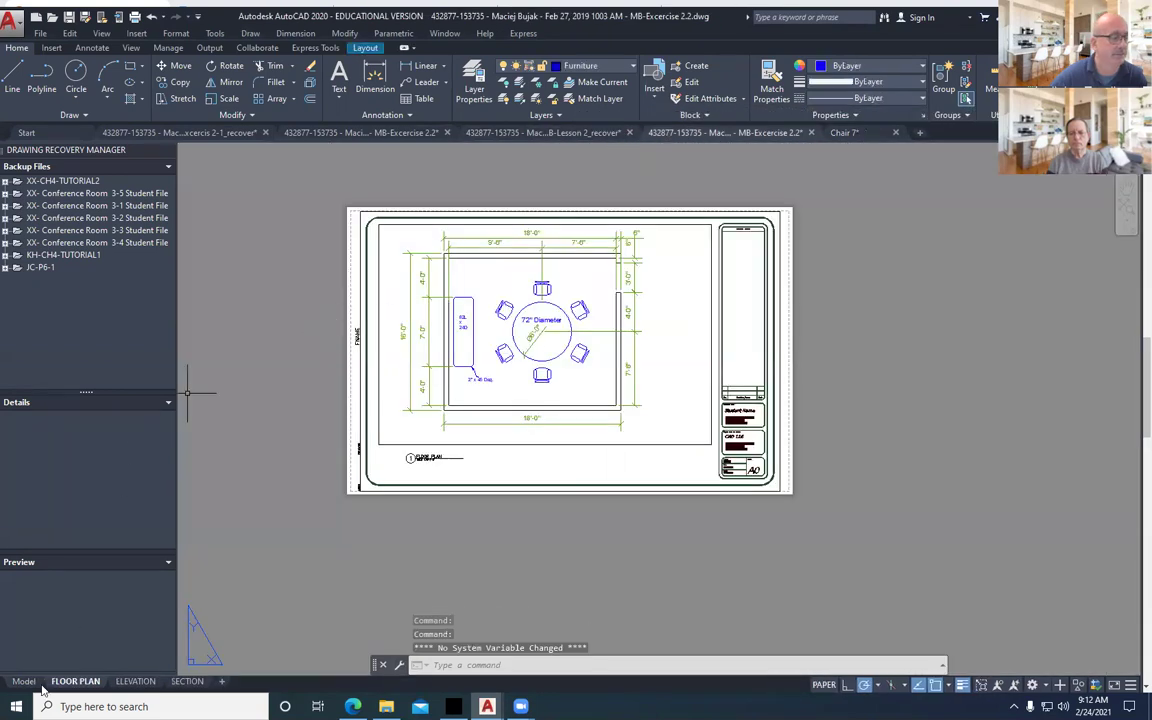
{"action": "left_click", "coordinate": [565, 133]}
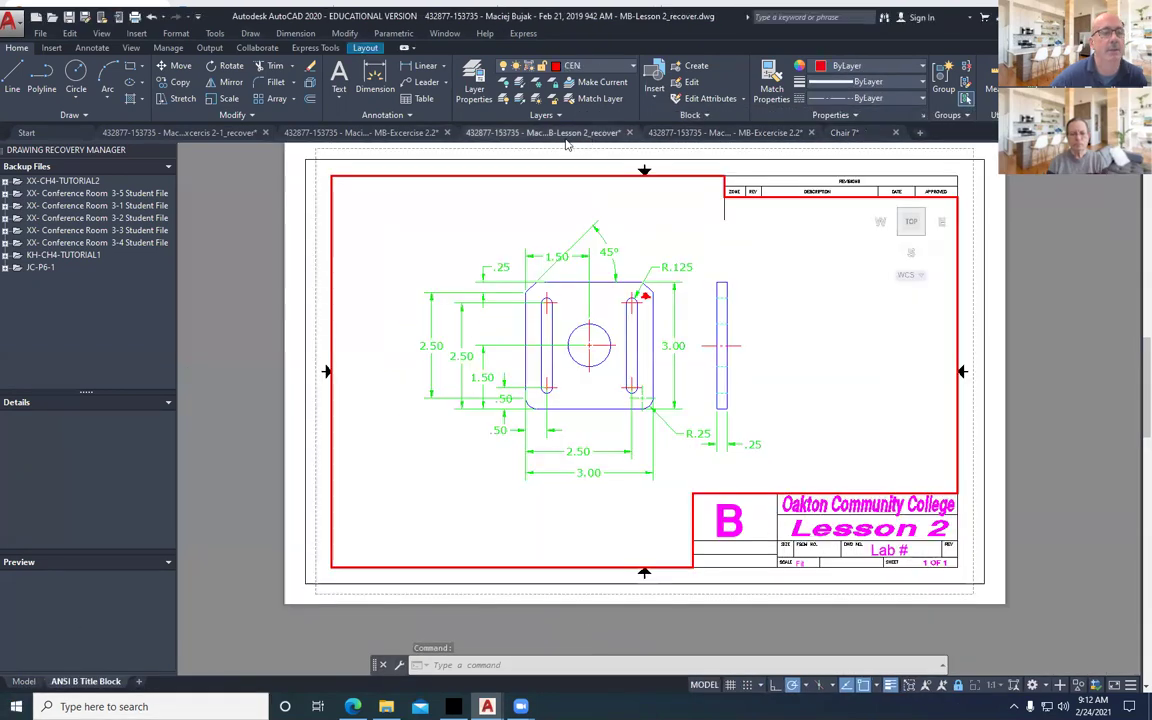
{"action": "left_click", "coordinate": [362, 132]}
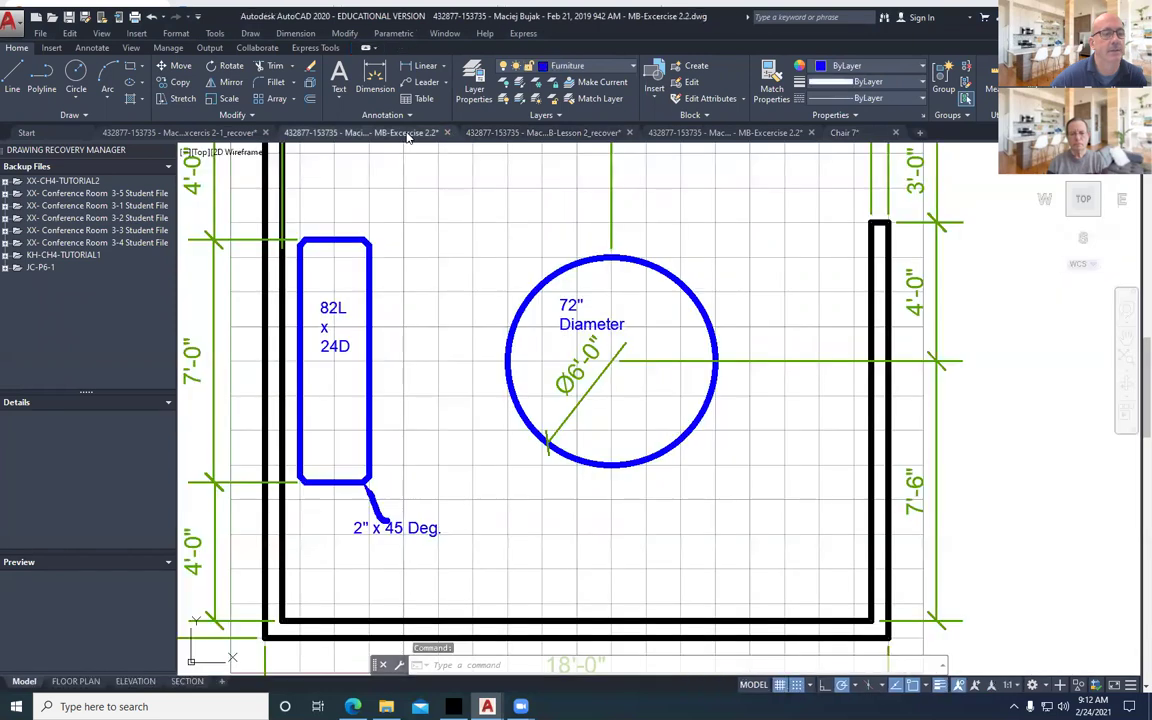
{"action": "left_click", "coordinate": [70, 33]}
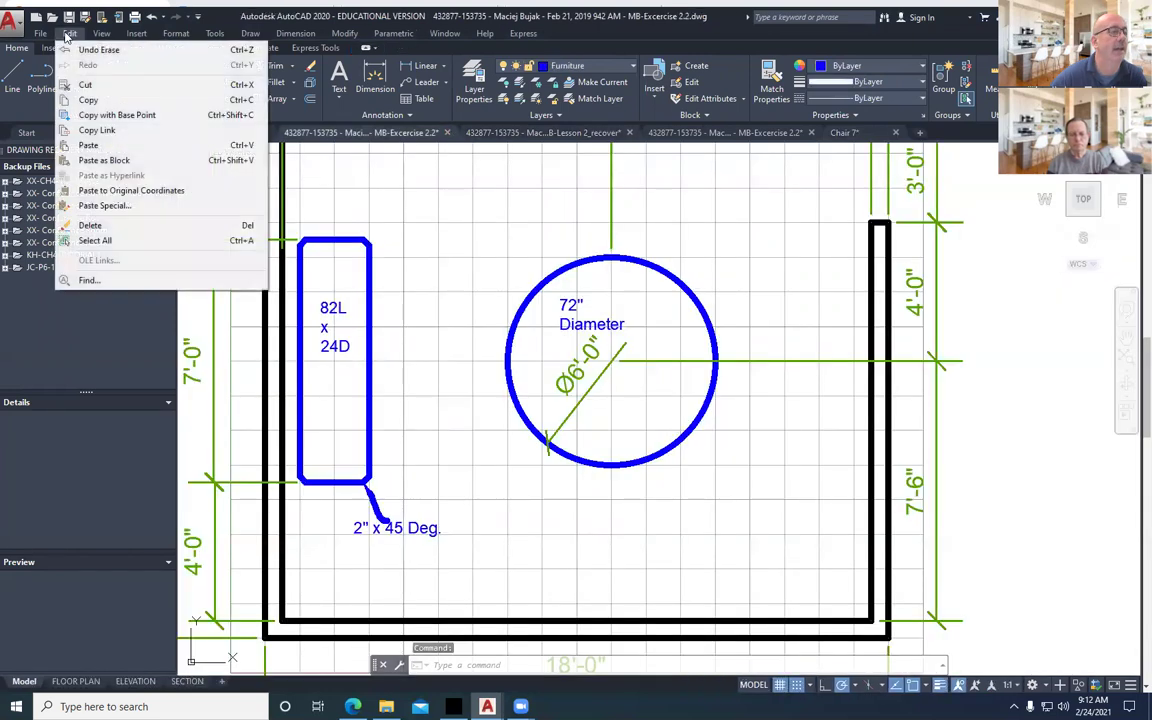
{"action": "left_click", "coordinate": [99, 147]}
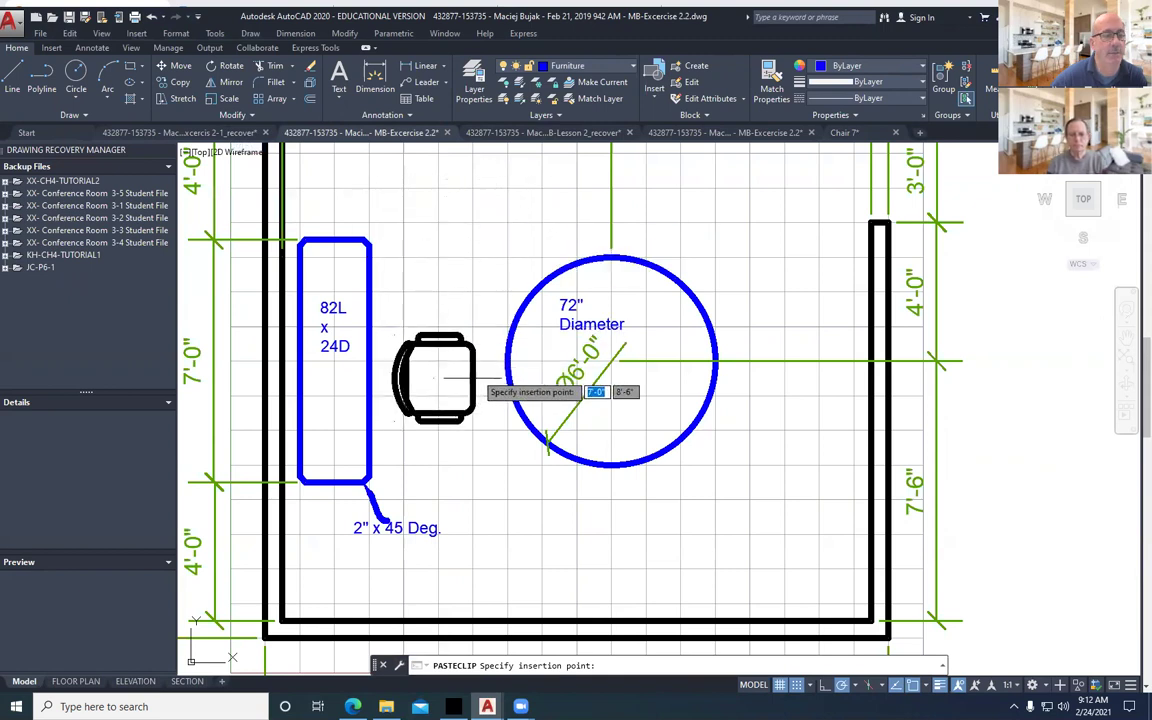
{"action": "left_click", "coordinate": [487, 361]}
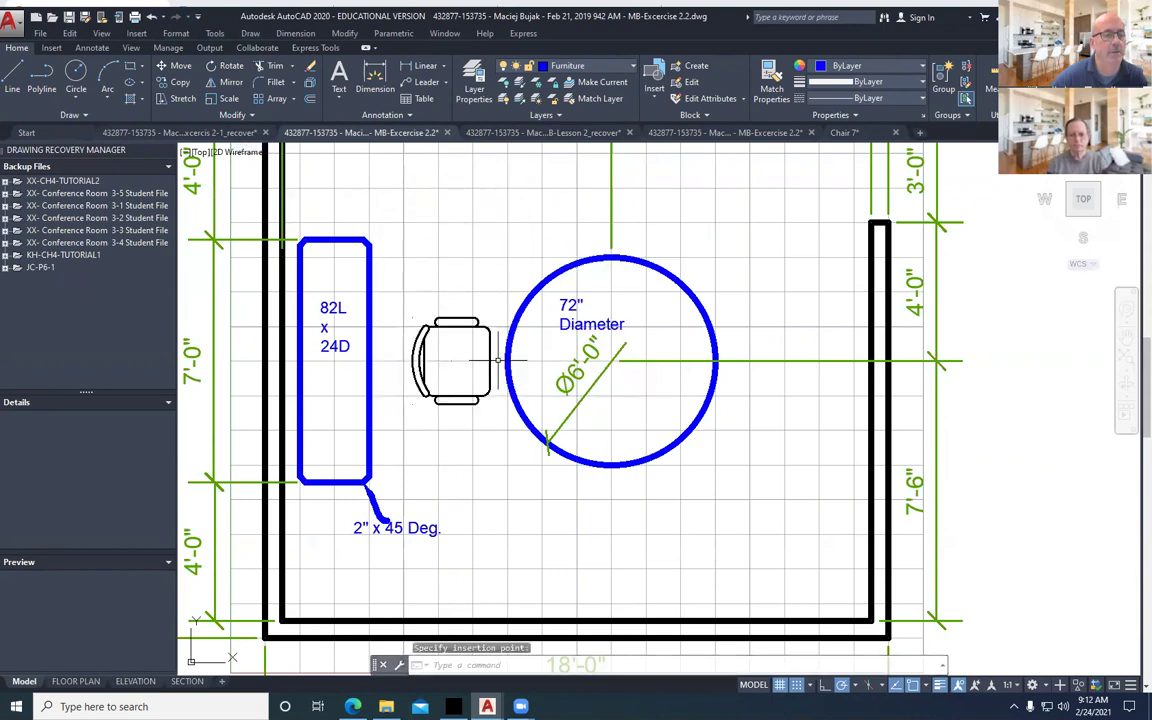
Create a polar array of the pasted chair around the center of the 72" diameter table.
{"action": "left_click", "coordinate": [298, 104]}
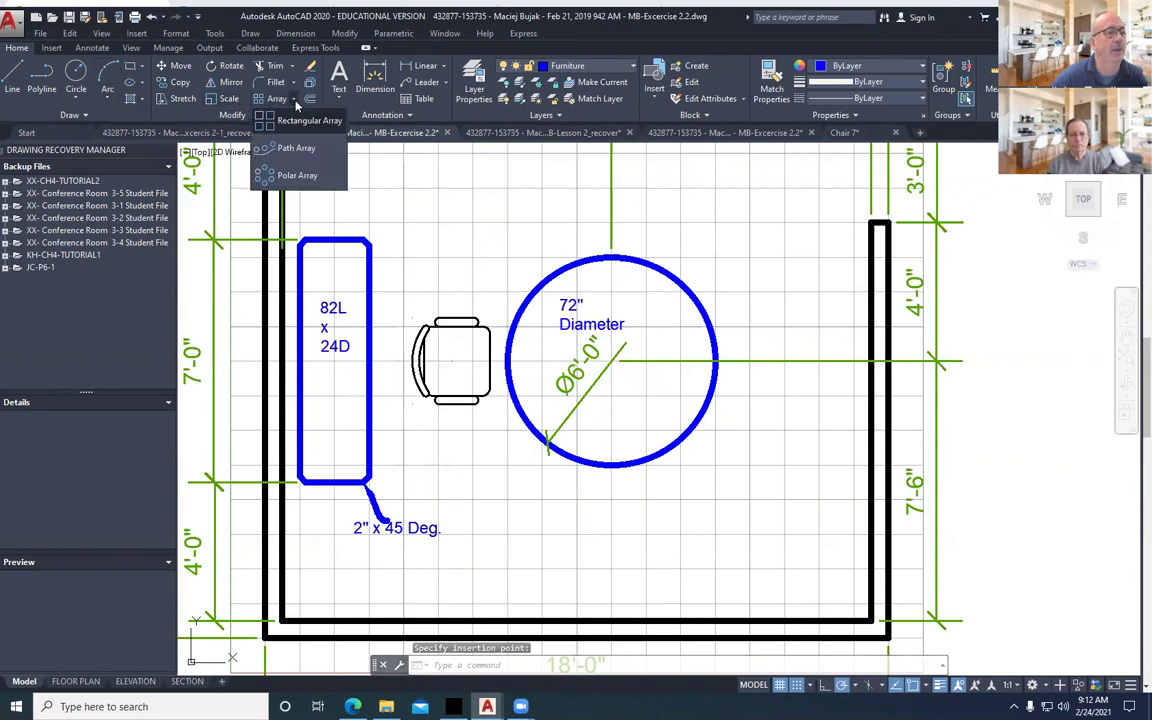
{"action": "left_click", "coordinate": [285, 175]}
{"action": "left_click", "coordinate": [488, 330]}
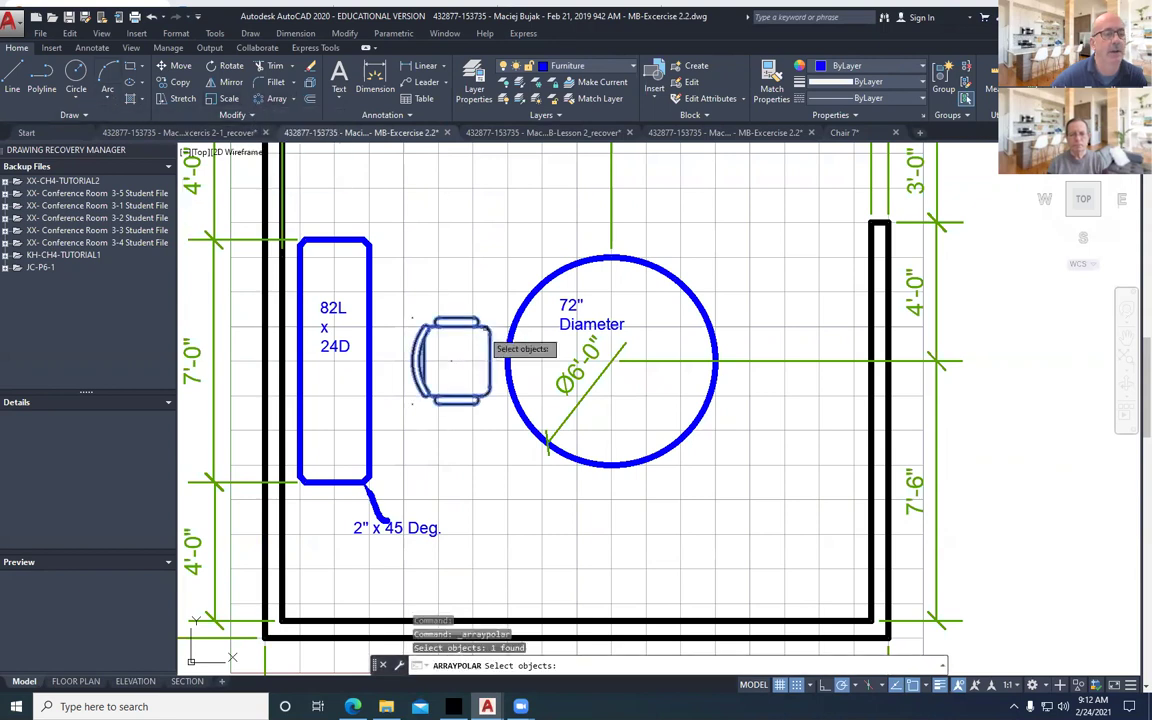
{"action": "key", "text": "Return"}
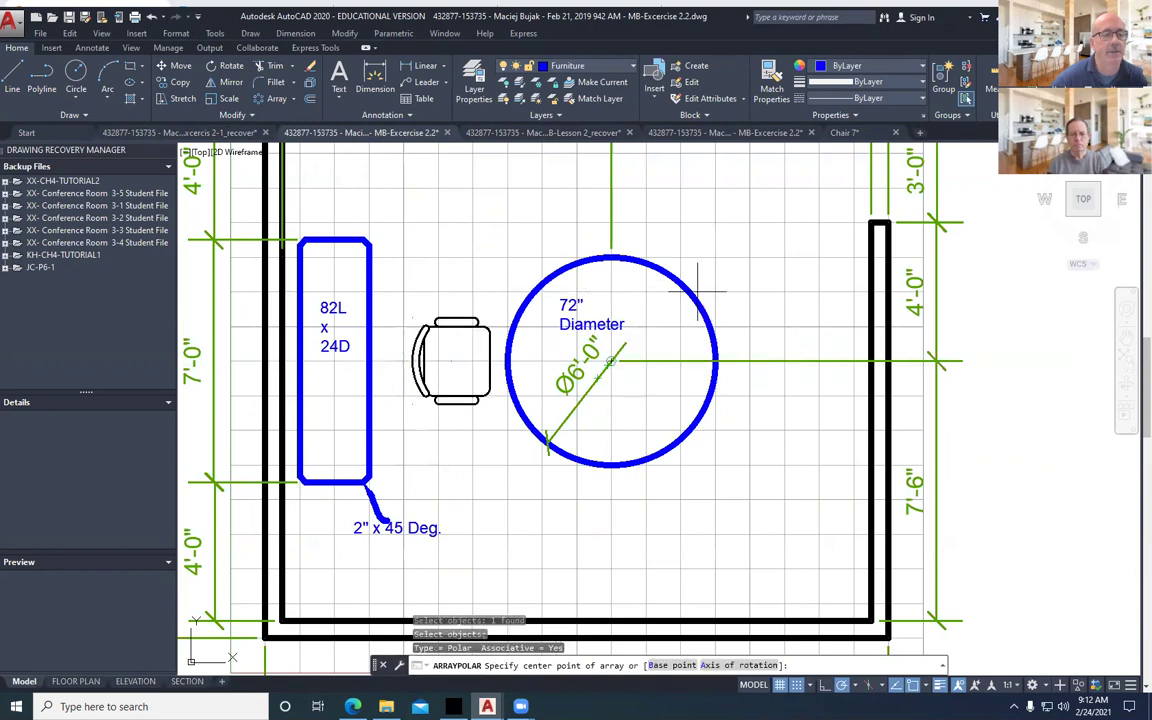
{"action": "left_click", "coordinate": [927, 686]}
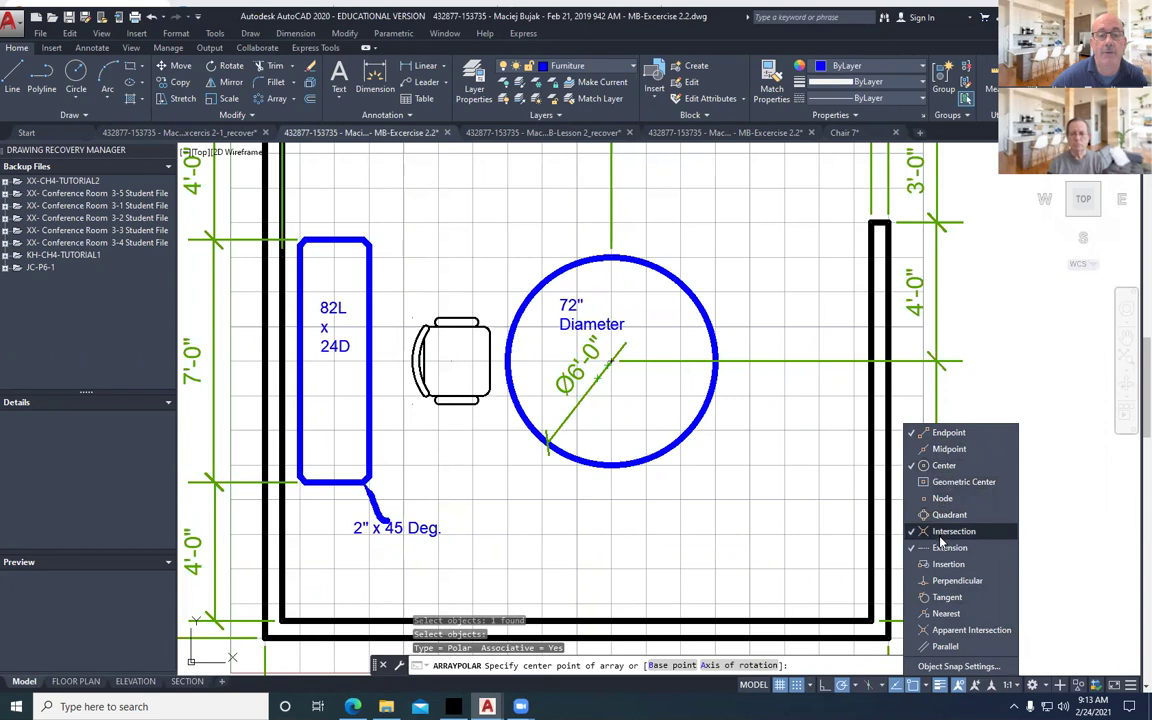
{"action": "left_click", "coordinate": [730, 432]}
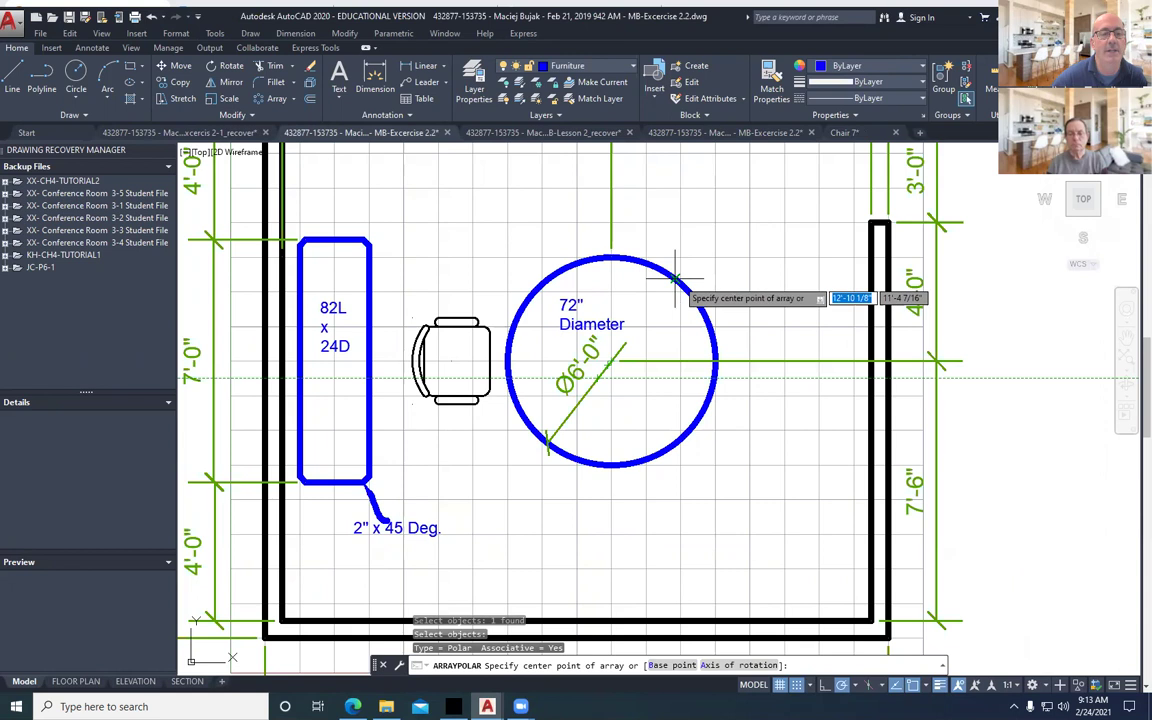
{"action": "left_click", "coordinate": [611, 361]}
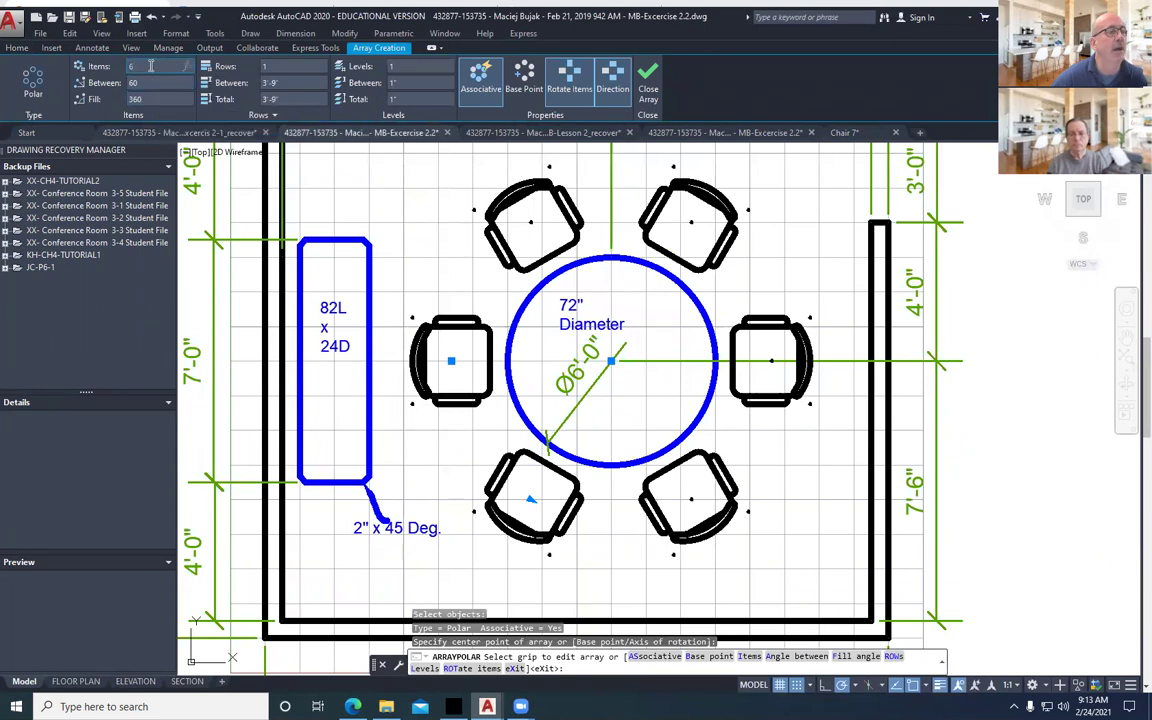
Try the chair array with 5 items and return it to 6 items.
{"action": "type", "text": "5"}
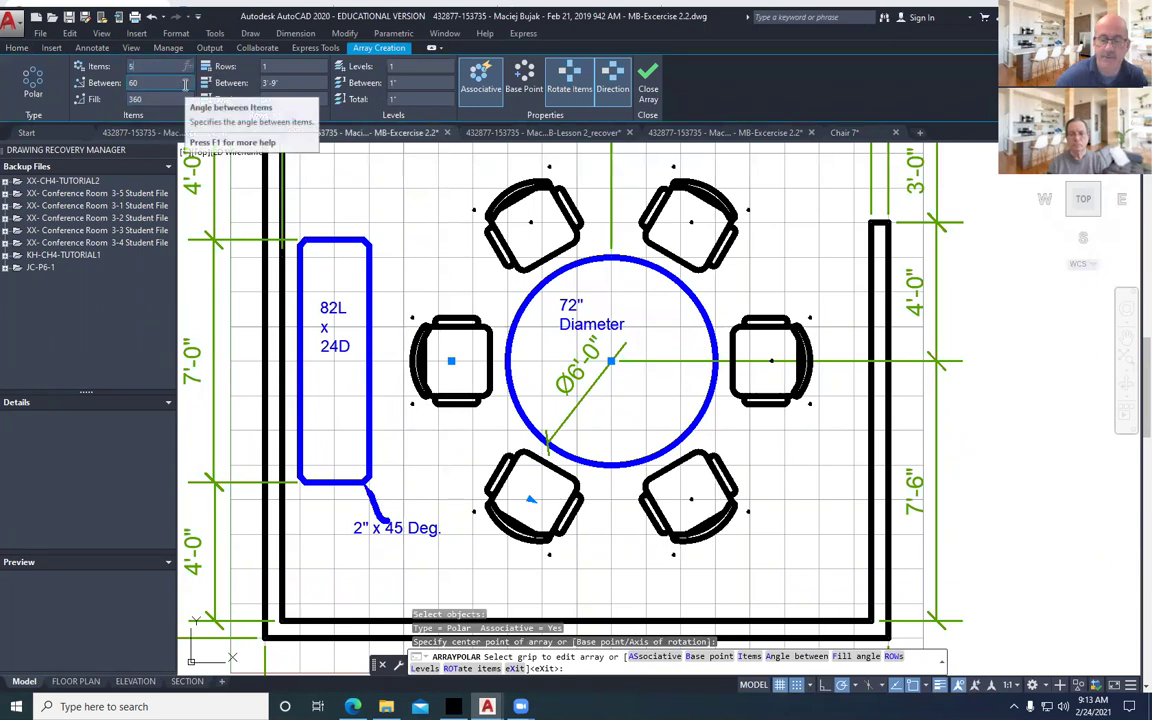
{"action": "key", "text": "Return"}
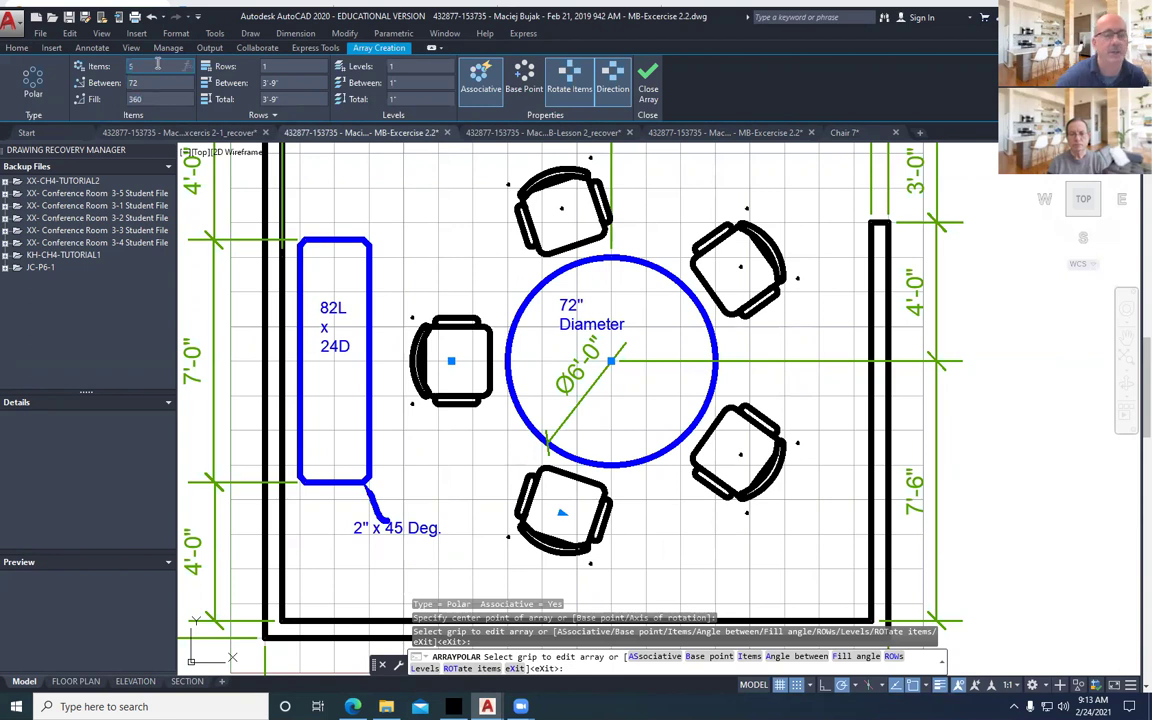
{"action": "key", "text": "Return"}
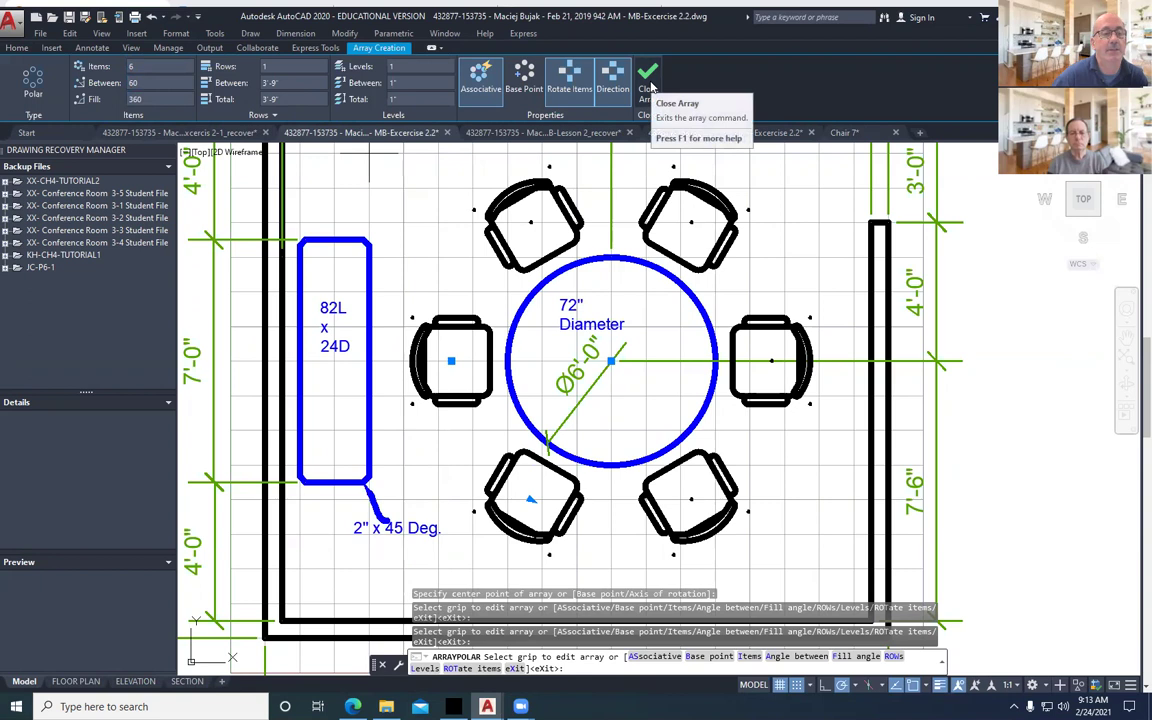
Set the chair array to 7 items and finish the array.
{"action": "left_click", "coordinate": [163, 67]}
{"action": "type", "text": "7"}
{"action": "key", "text": "Return"}
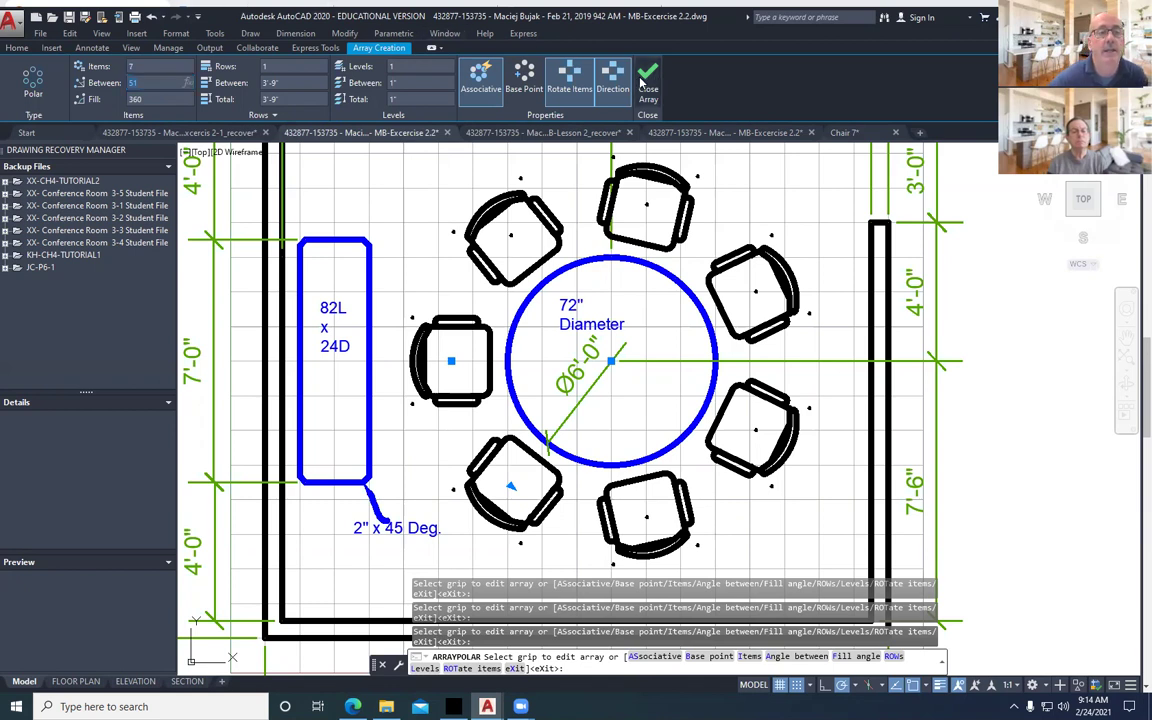
{"action": "left_click", "coordinate": [648, 85]}
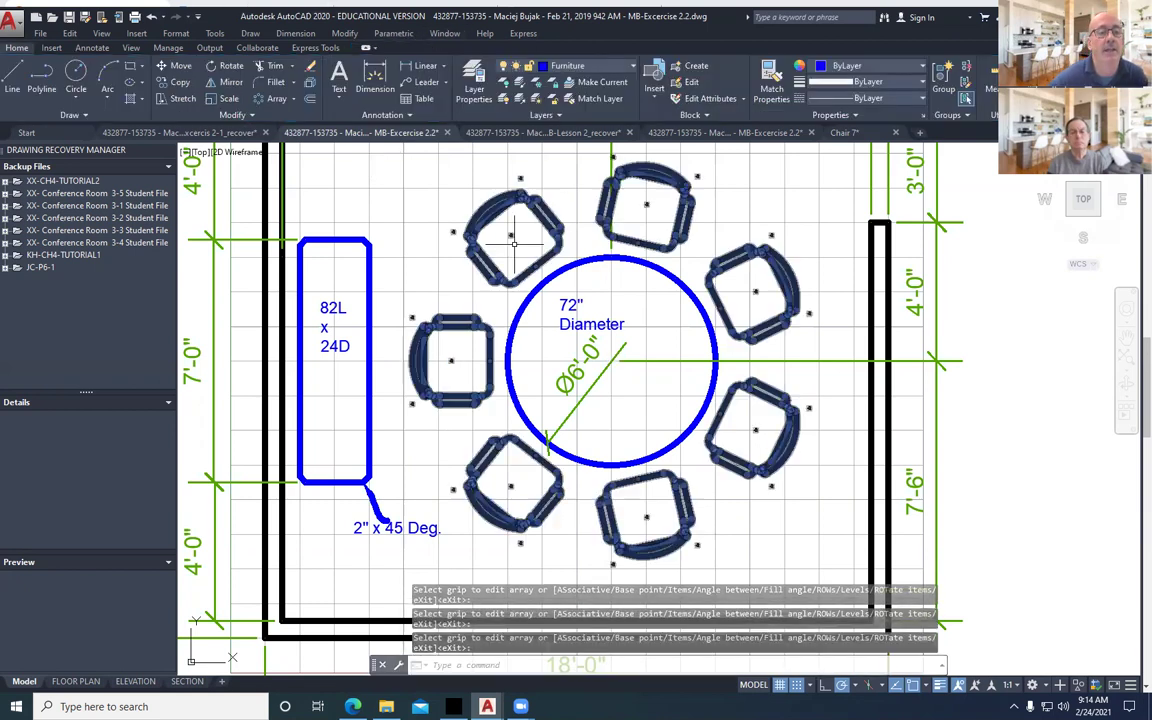
{"action": "scroll", "coordinate": [500, 328], "scroll_direction": "down", "scroll_amount": 2}
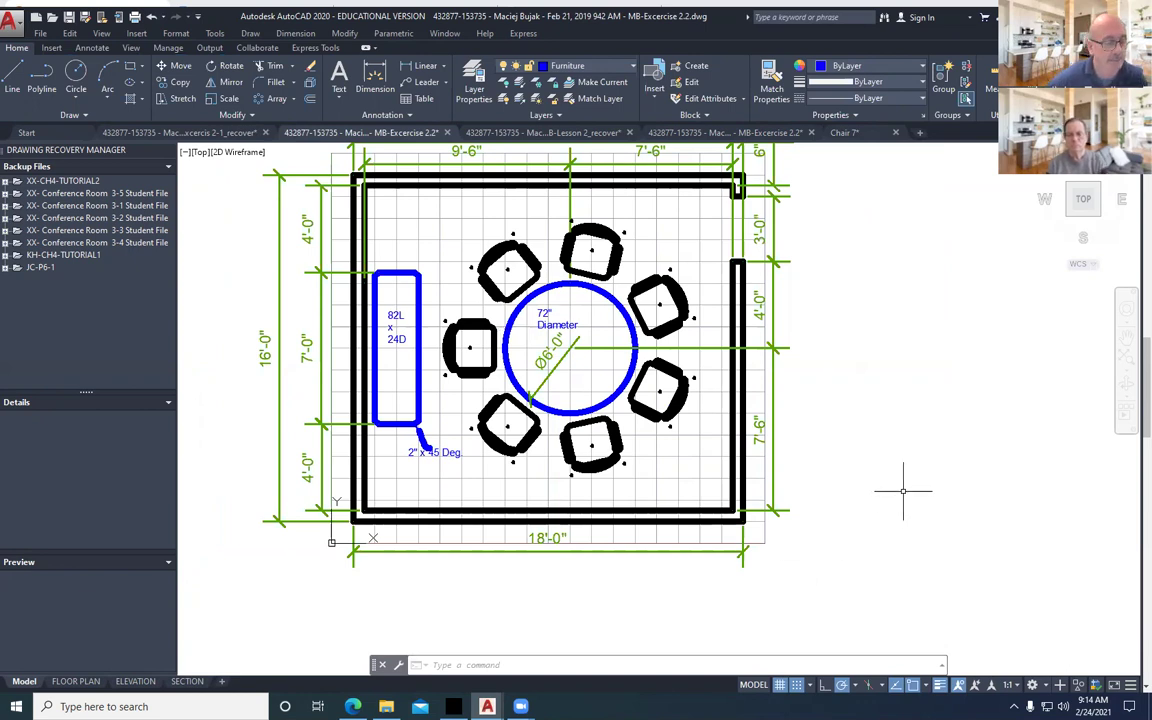
Switch to the course page in the browser and review Chapter 2 and Lab's, from the introduction through the Drawings and Templates exercises.
{"action": "key", "text": "alt+Tab"}
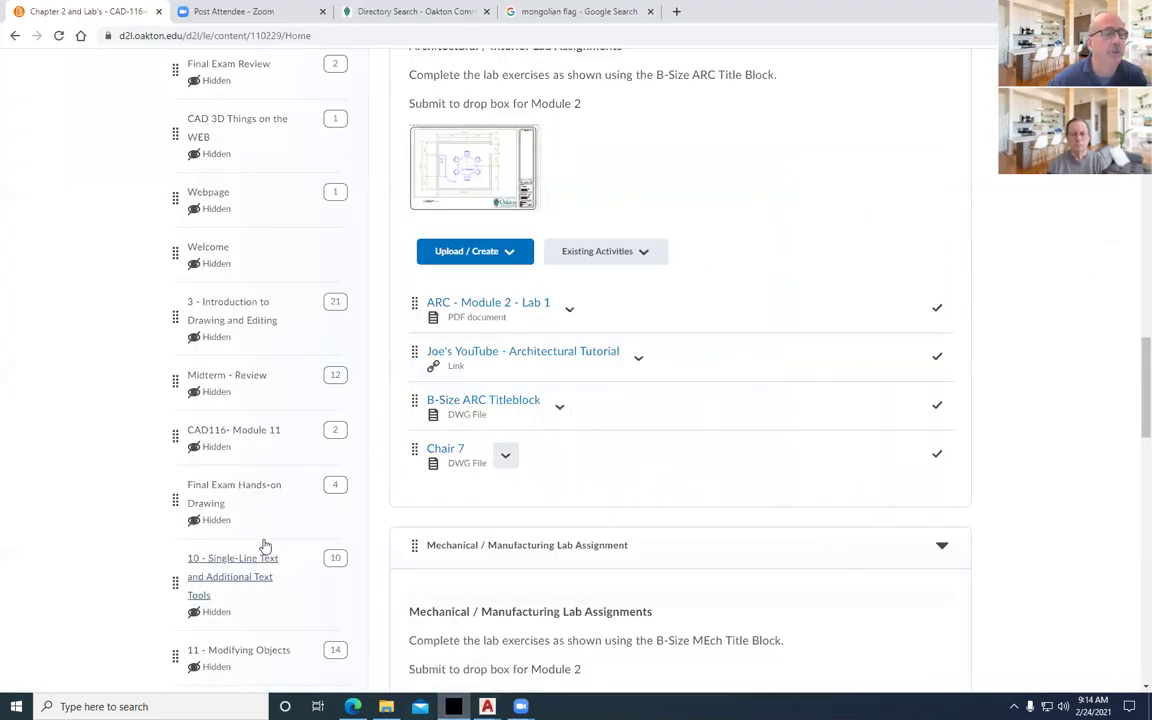
{"action": "scroll", "coordinate": [262, 525], "scroll_direction": "up", "scroll_amount": 5}
{"action": "scroll", "coordinate": [262, 525], "scroll_direction": "up", "scroll_amount": 15}
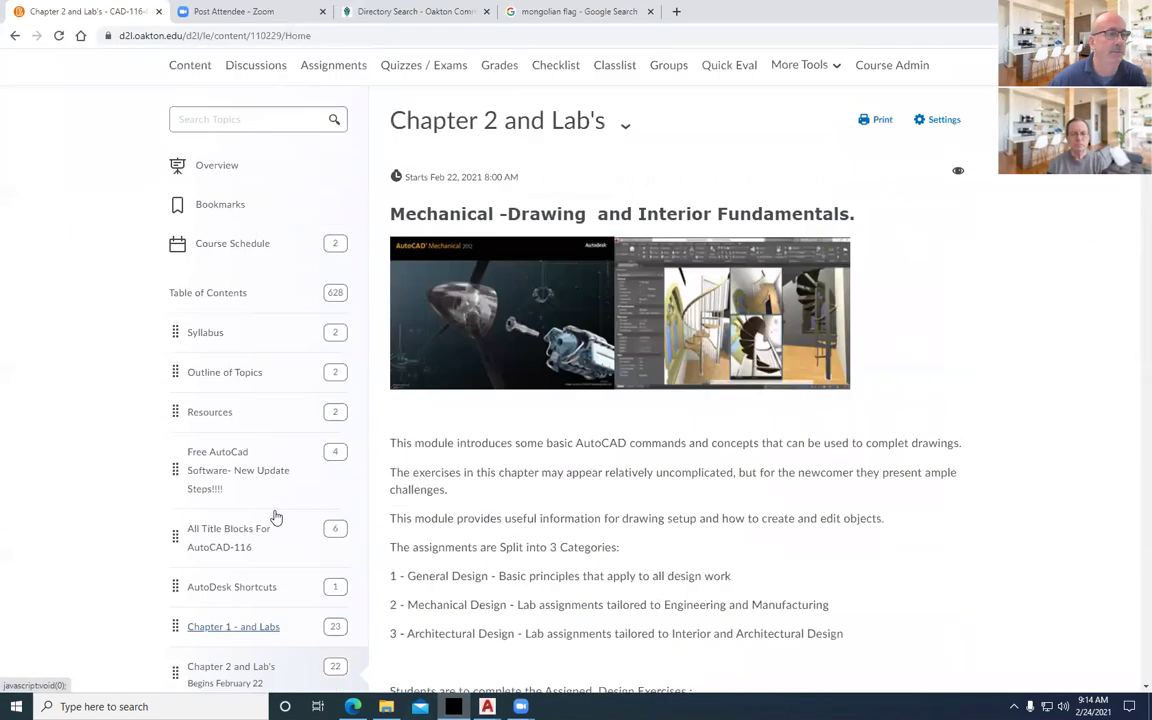
{"action": "scroll", "coordinate": [237, 528], "scroll_direction": "down", "scroll_amount": 3}
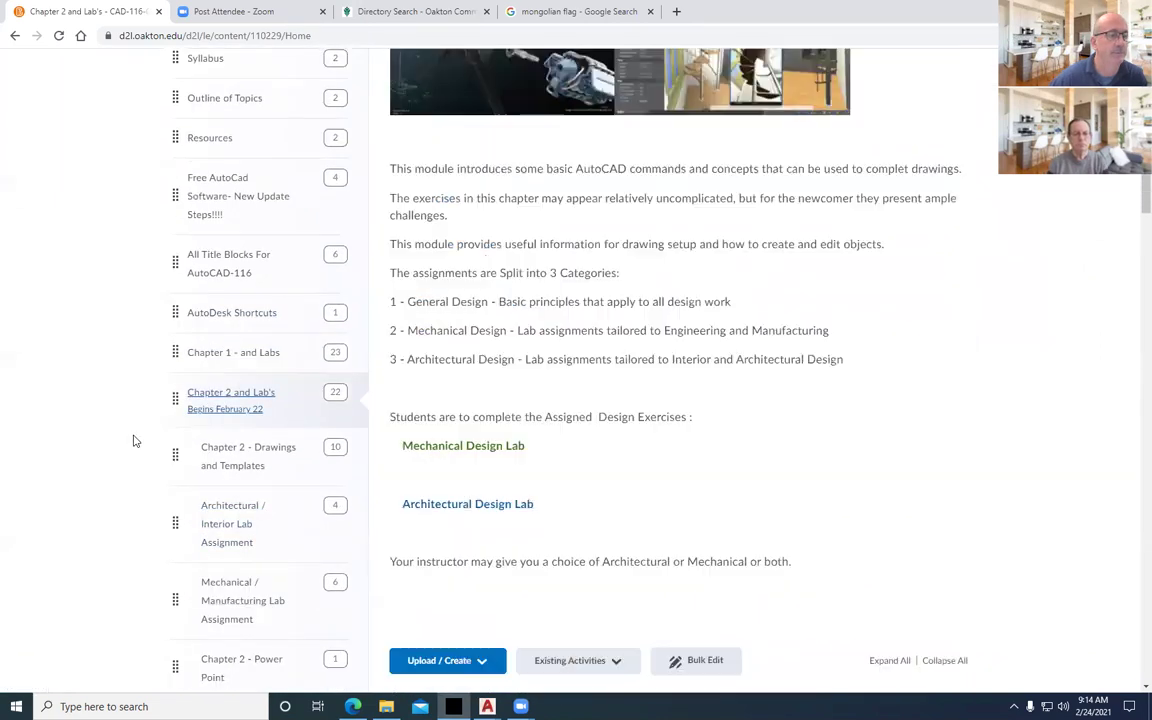
{"action": "scroll", "coordinate": [519, 411], "scroll_direction": "up", "scroll_amount": 4}
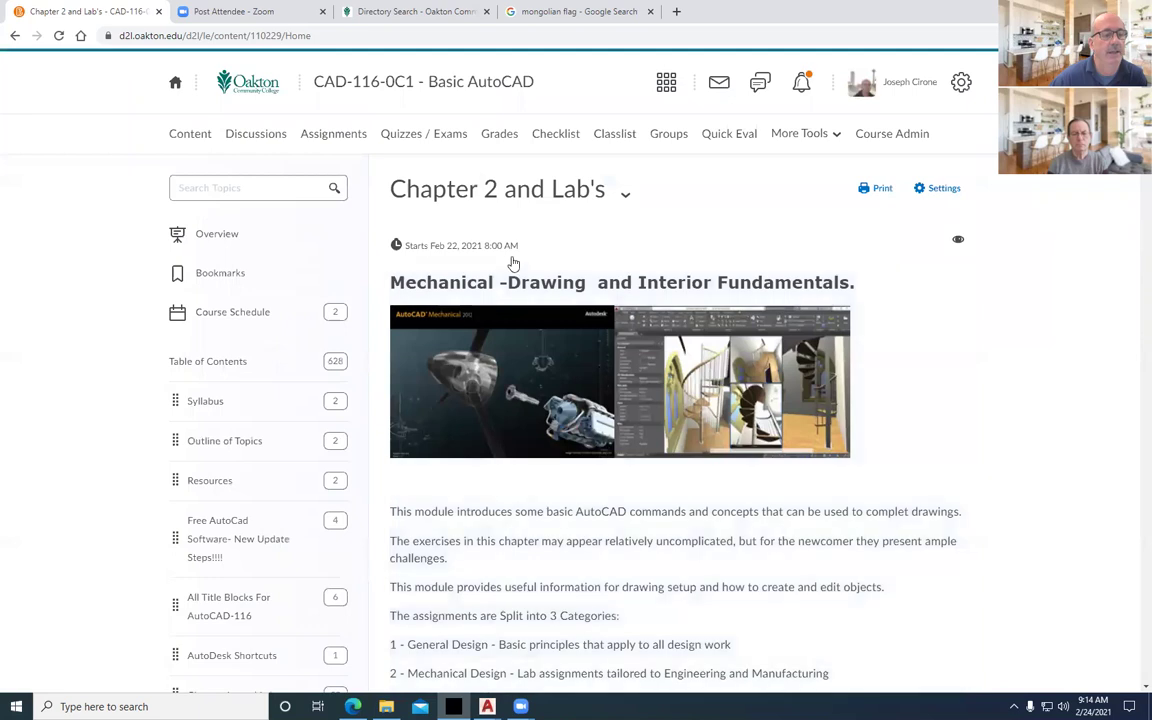
{"action": "scroll", "coordinate": [512, 266], "scroll_direction": "down", "scroll_amount": 5}
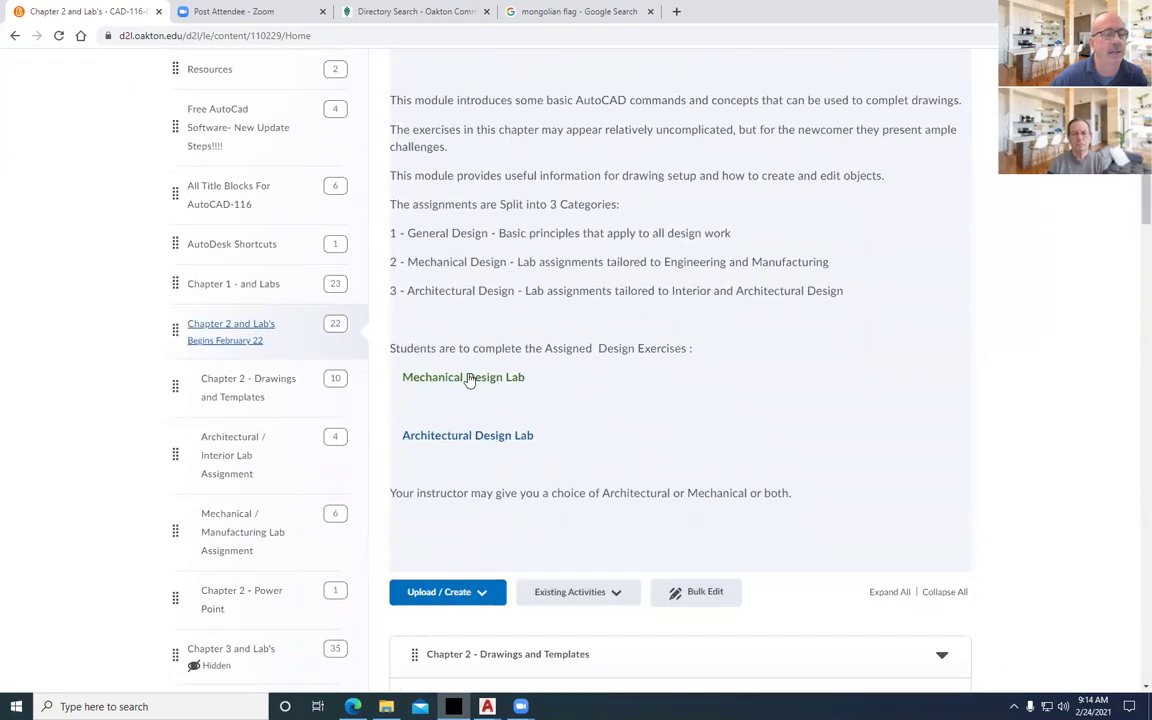
{"action": "scroll", "coordinate": [584, 450], "scroll_direction": "down", "scroll_amount": 4}
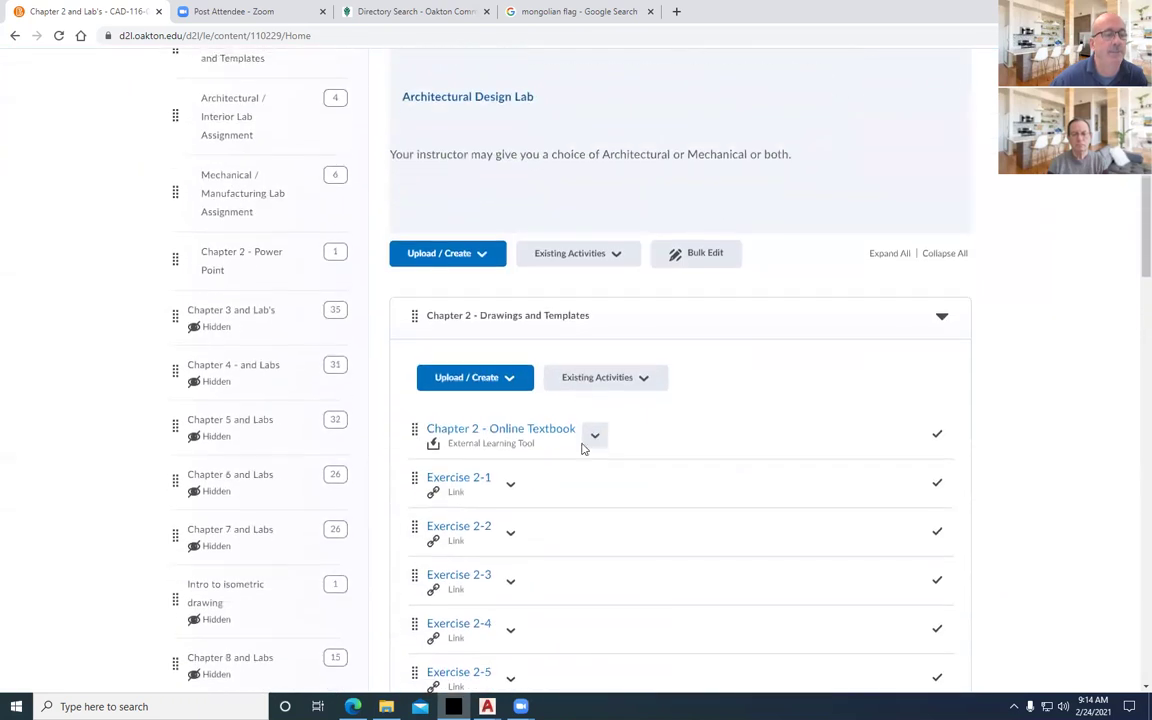
{"action": "scroll", "coordinate": [575, 410], "scroll_direction": "down", "scroll_amount": 3}
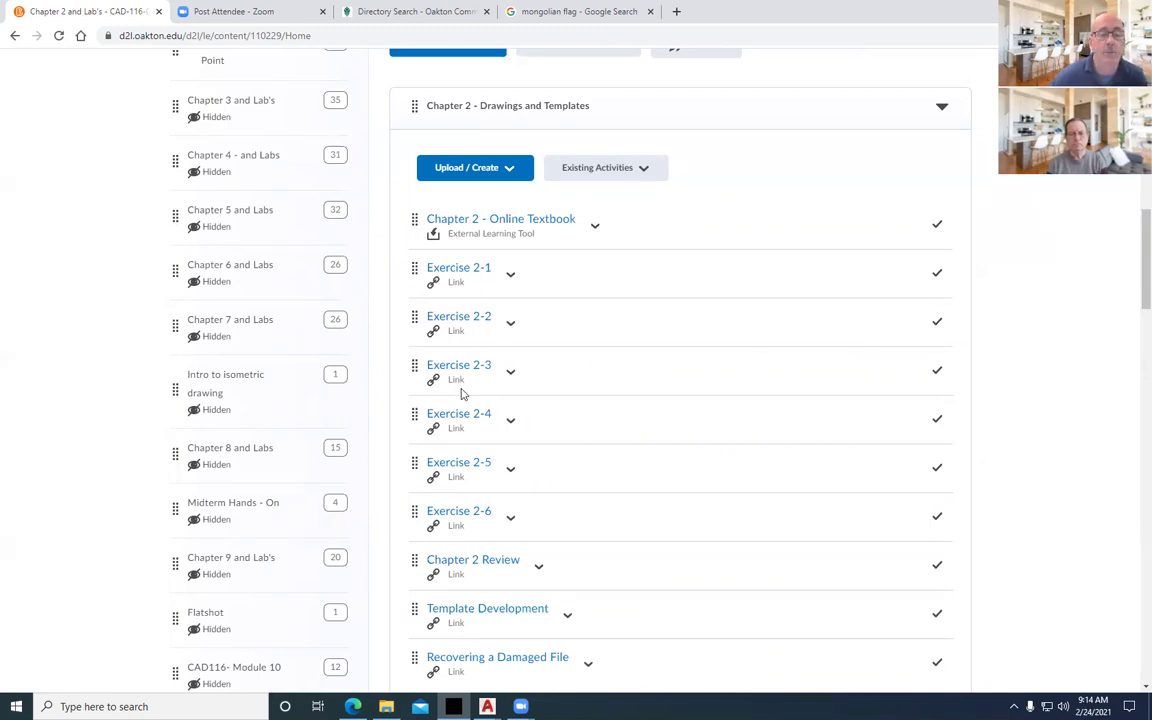
{"action": "scroll", "coordinate": [461, 393], "scroll_direction": "down", "scroll_amount": 3}
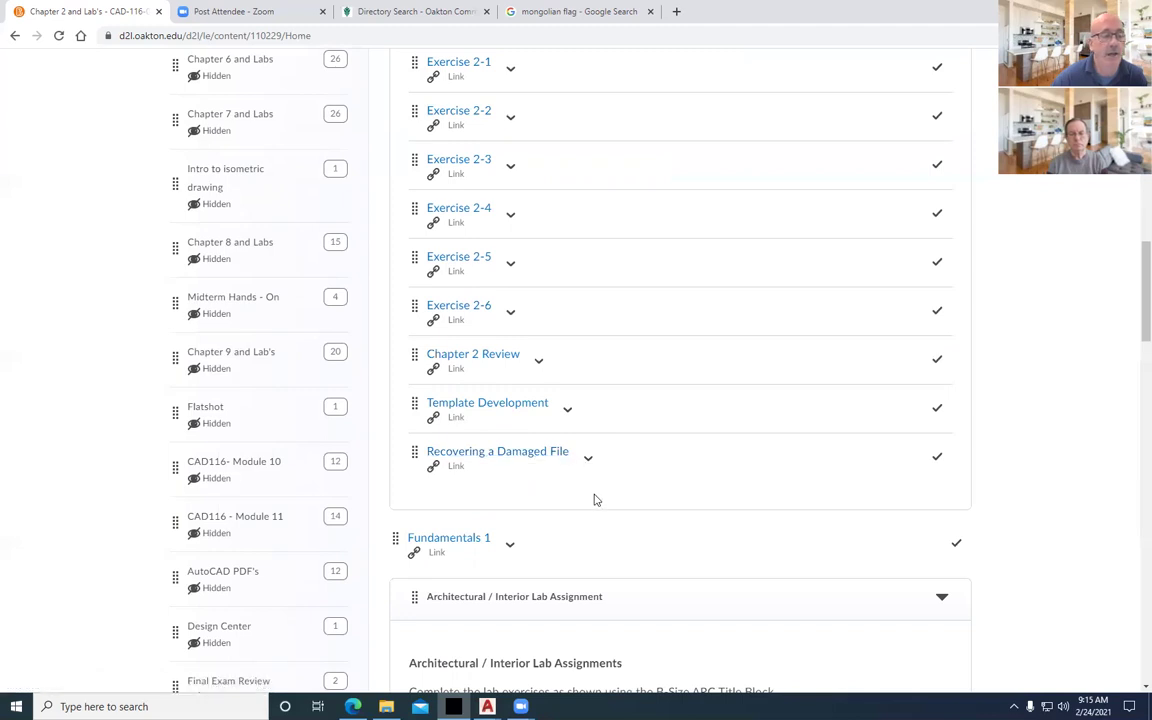
Open the Fundamentals 1 external resource from Chapter 2 and look over the Oakton CAD Module 2 page.
{"action": "scroll", "coordinate": [594, 501], "scroll_direction": "down", "scroll_amount": 3}
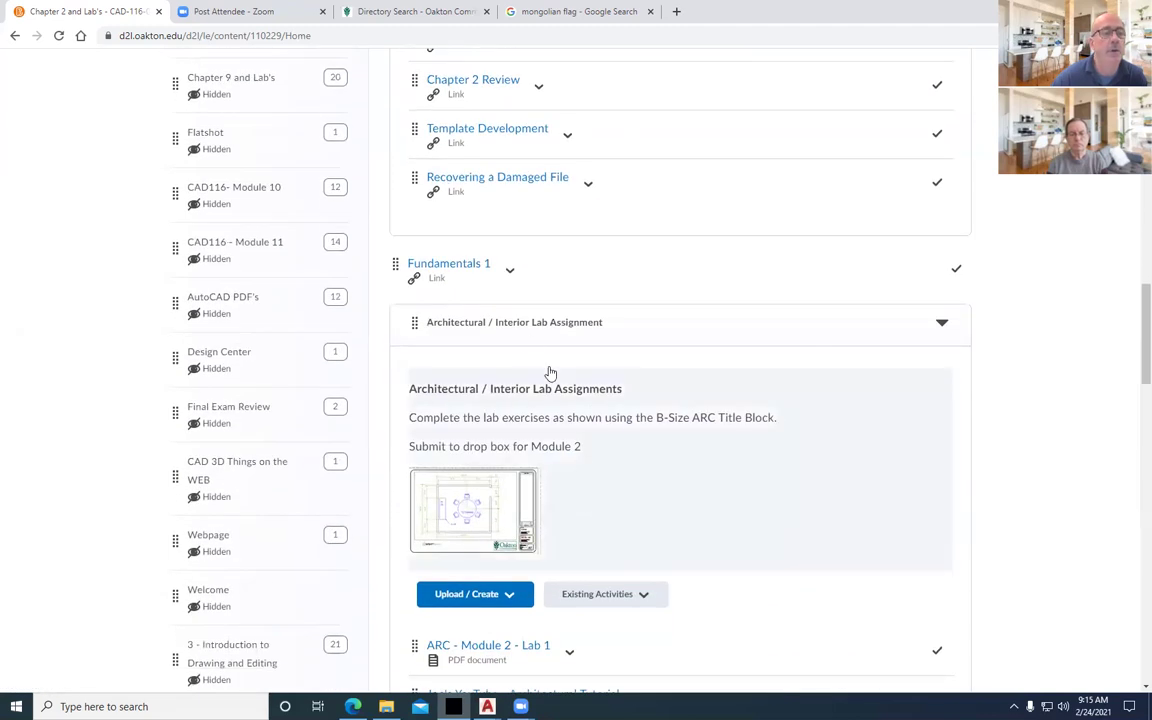
{"action": "left_click", "coordinate": [465, 268]}
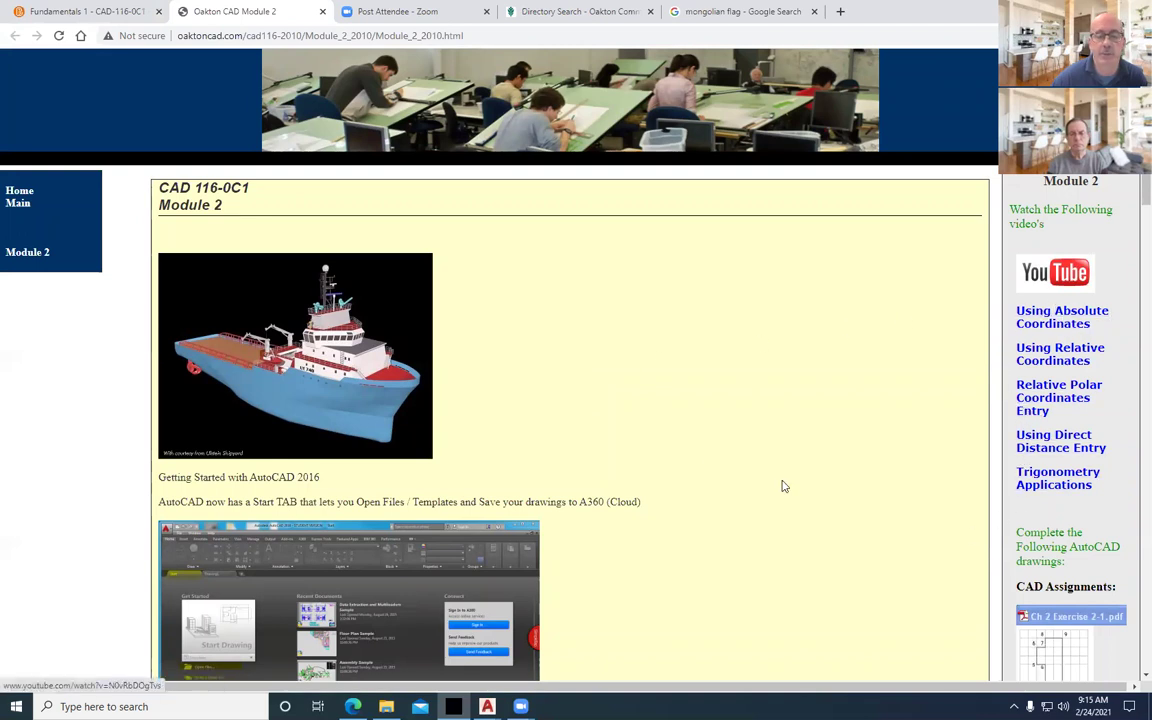
{"action": "scroll", "coordinate": [636, 470], "scroll_direction": "down", "scroll_amount": 2}
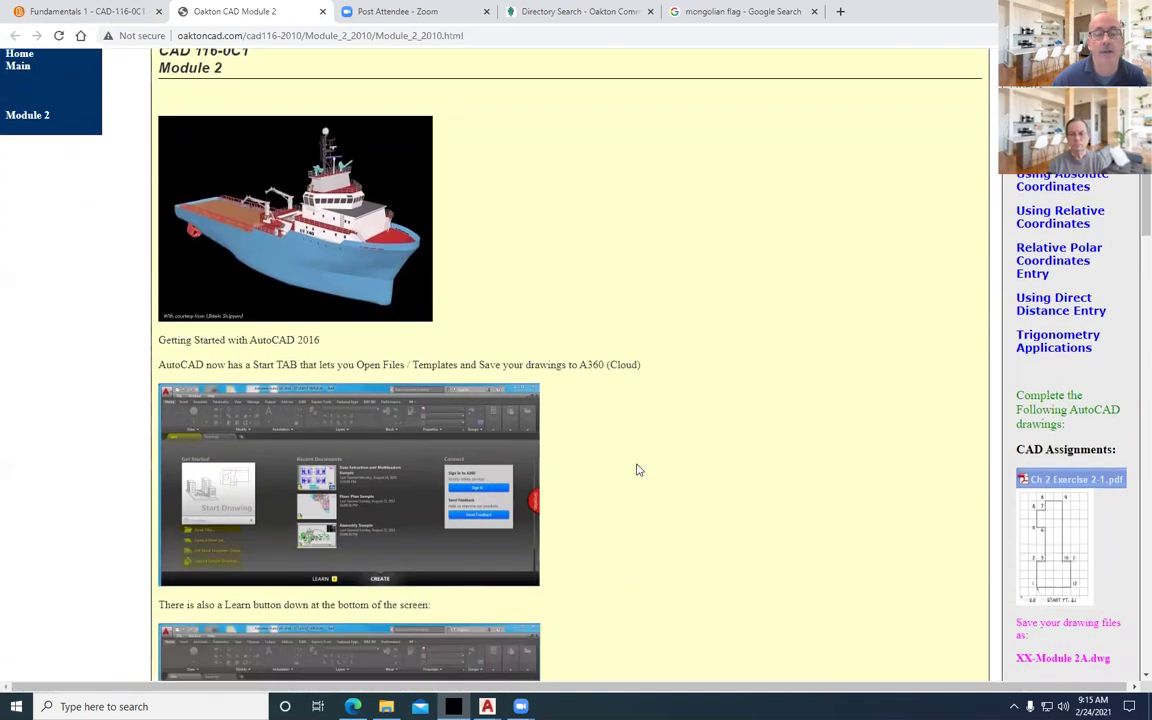
{"action": "scroll", "coordinate": [632, 463], "scroll_direction": "up", "scroll_amount": 2}
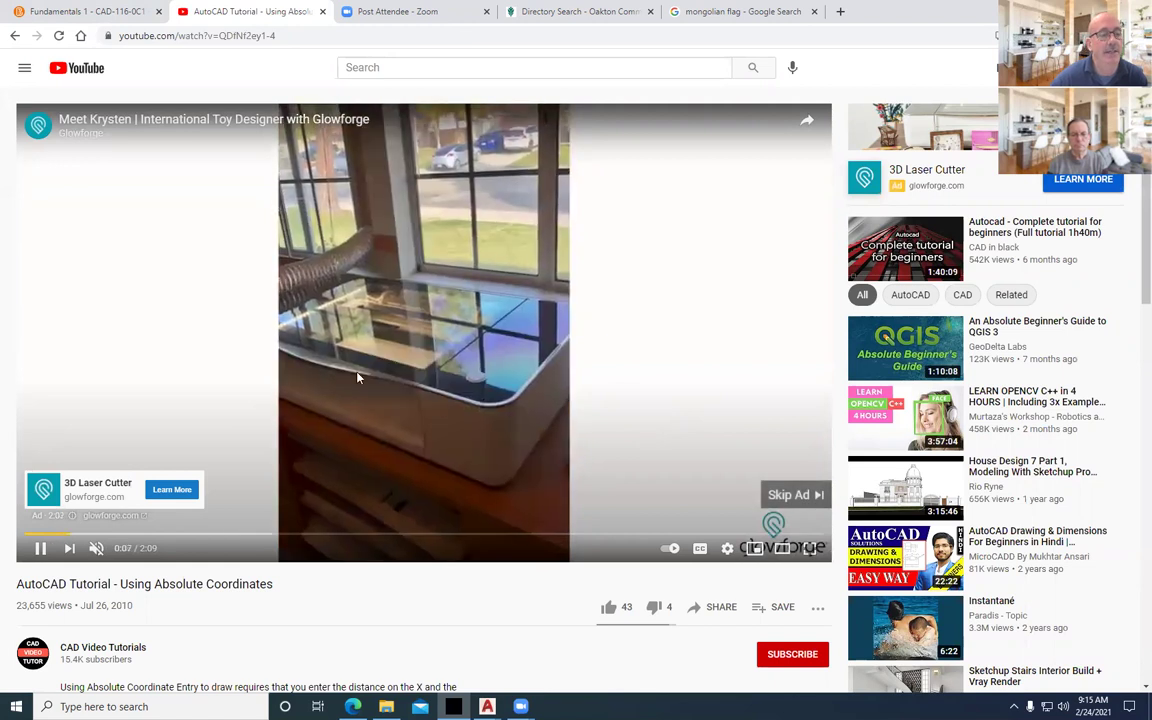
Skip the ad on the Using Absolute Coordinates video, skim through its line-drawing demonstration, and return to the Module 2 page.
{"action": "left_click", "coordinate": [790, 495]}
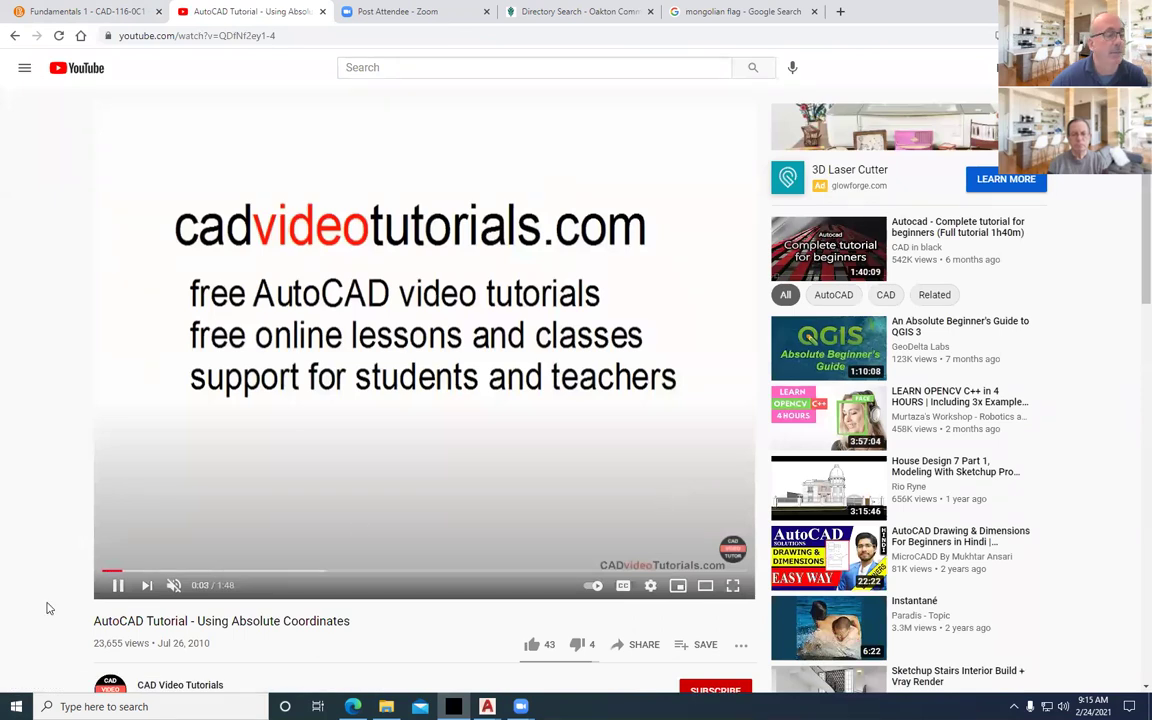
{"action": "left_click", "coordinate": [185, 572]}
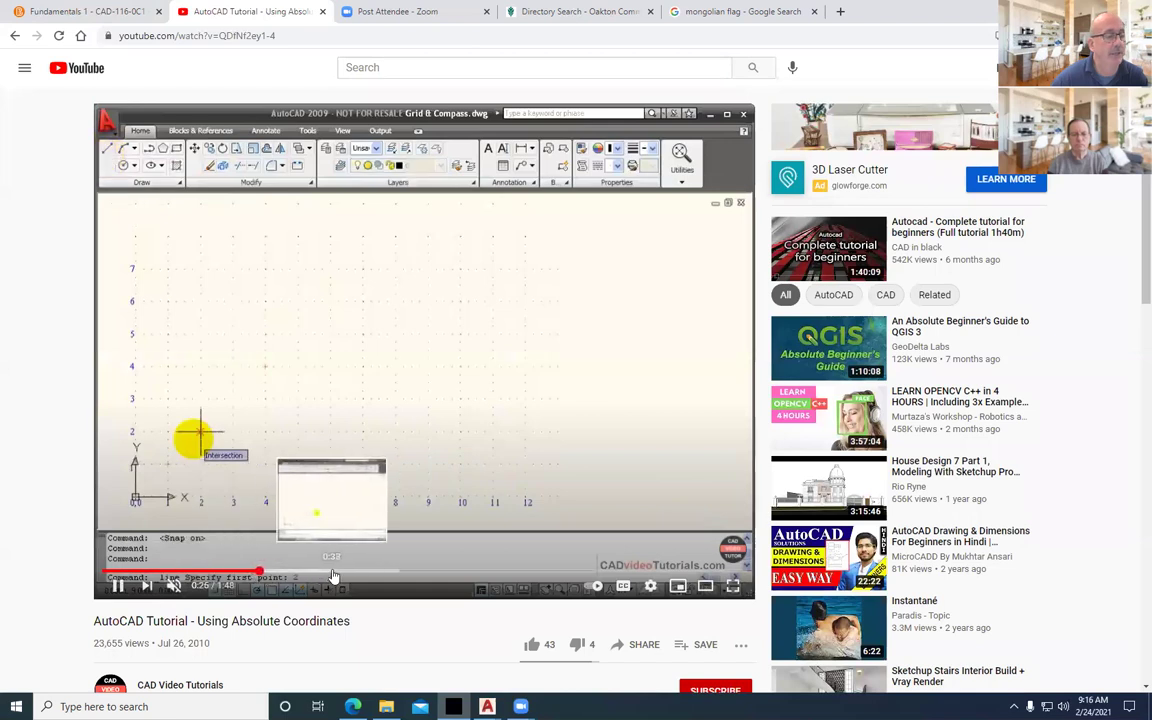
{"action": "left_click", "coordinate": [333, 573]}
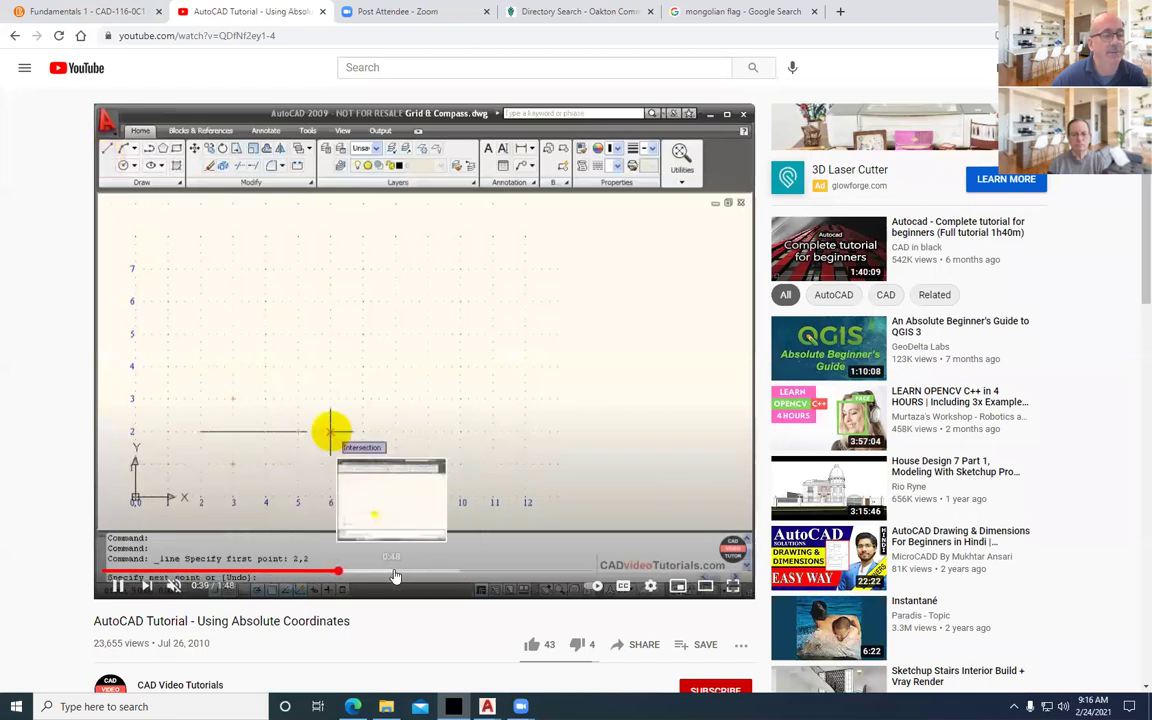
{"action": "left_click", "coordinate": [398, 573]}
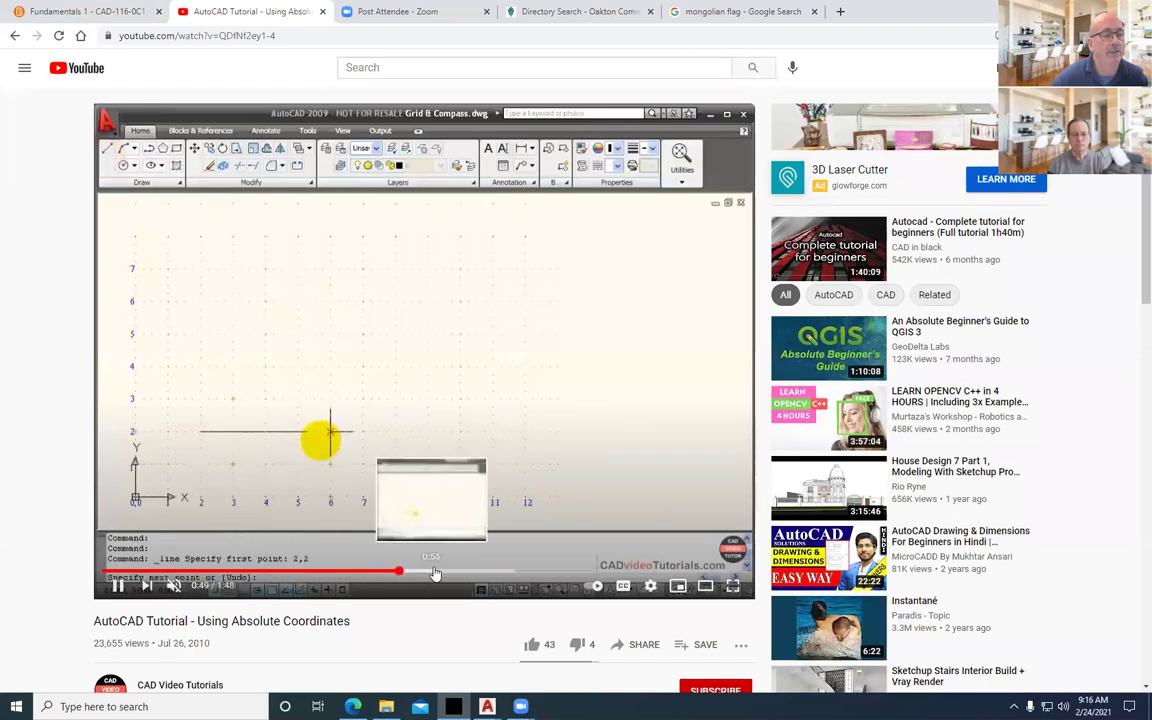
{"action": "left_click", "coordinate": [433, 573]}
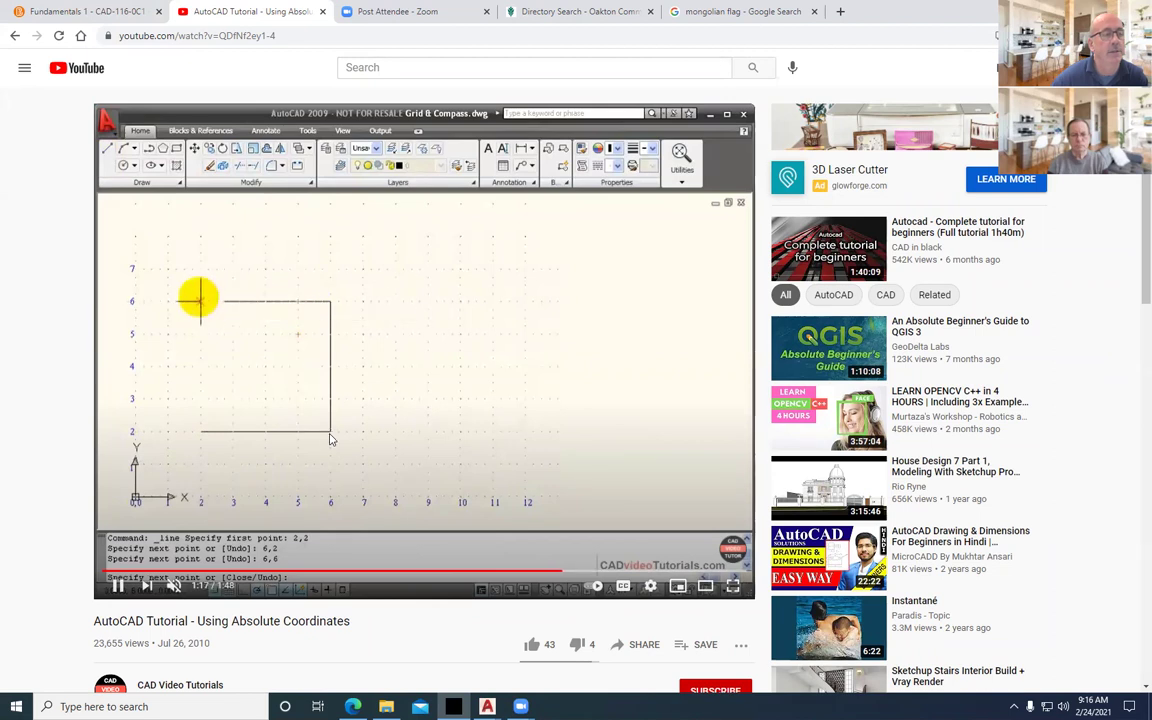
{"action": "left_click", "coordinate": [14, 35]}
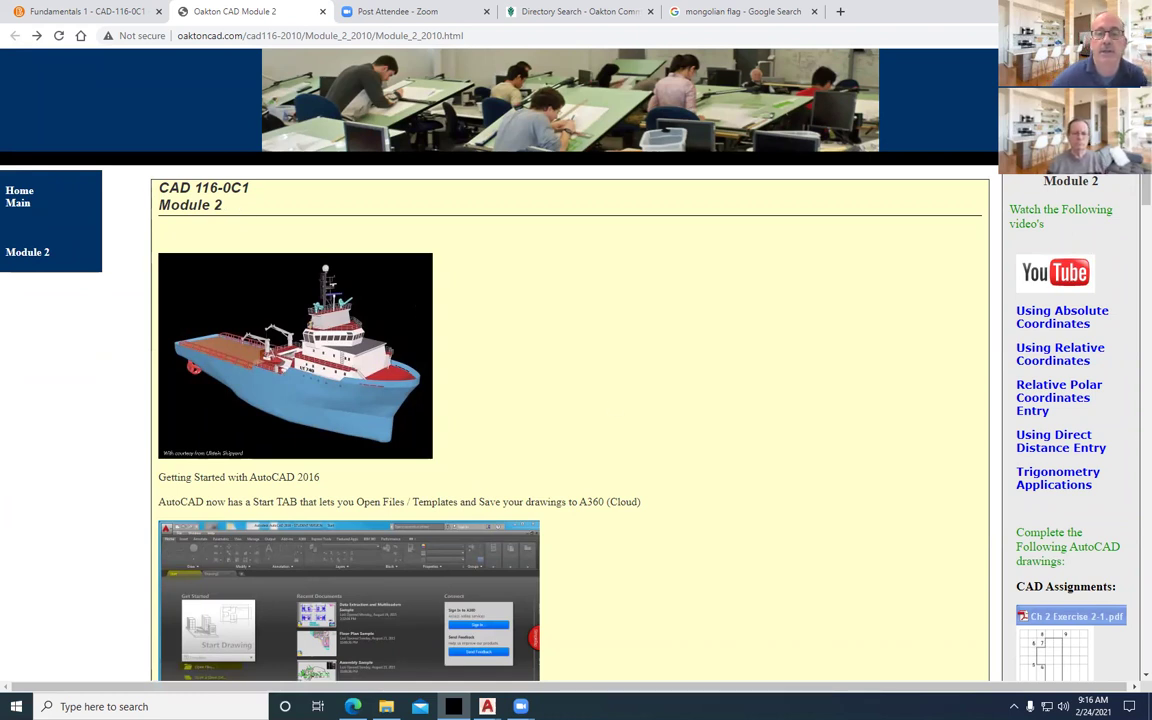
Return to the course's Chapter 2 and Lab's content and review the Architectural / Interior Lab Assignment and its files.
{"action": "left_click", "coordinate": [89, 13]}
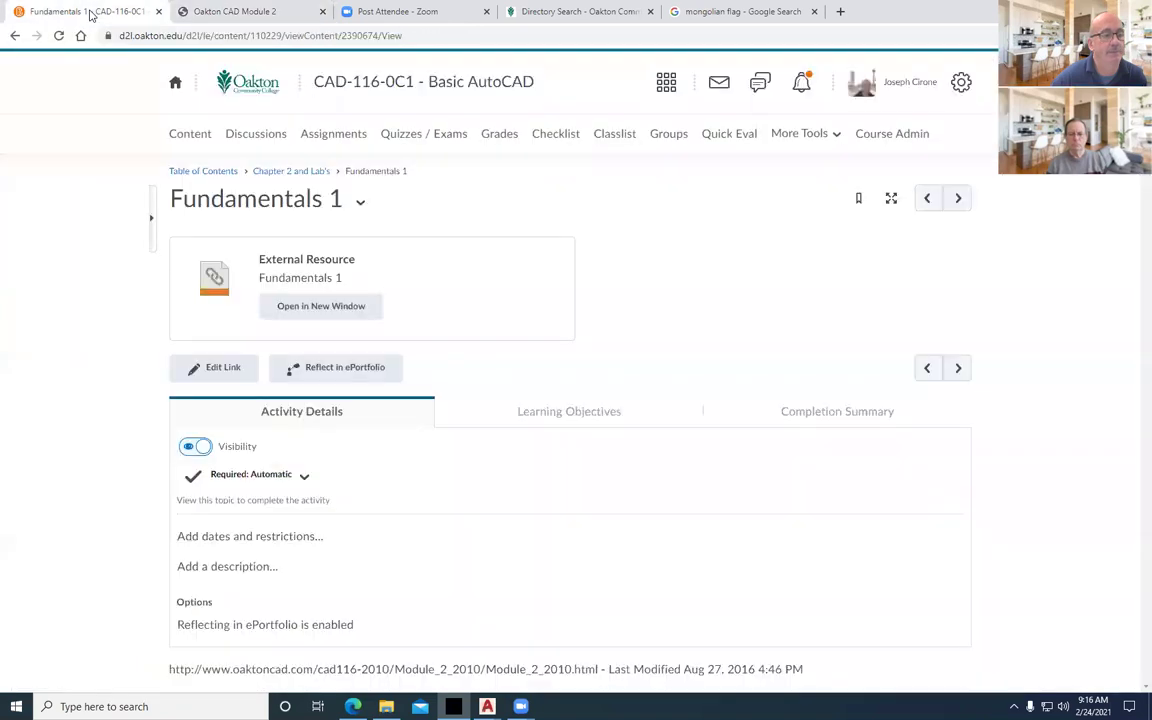
{"action": "left_click", "coordinate": [190, 136]}
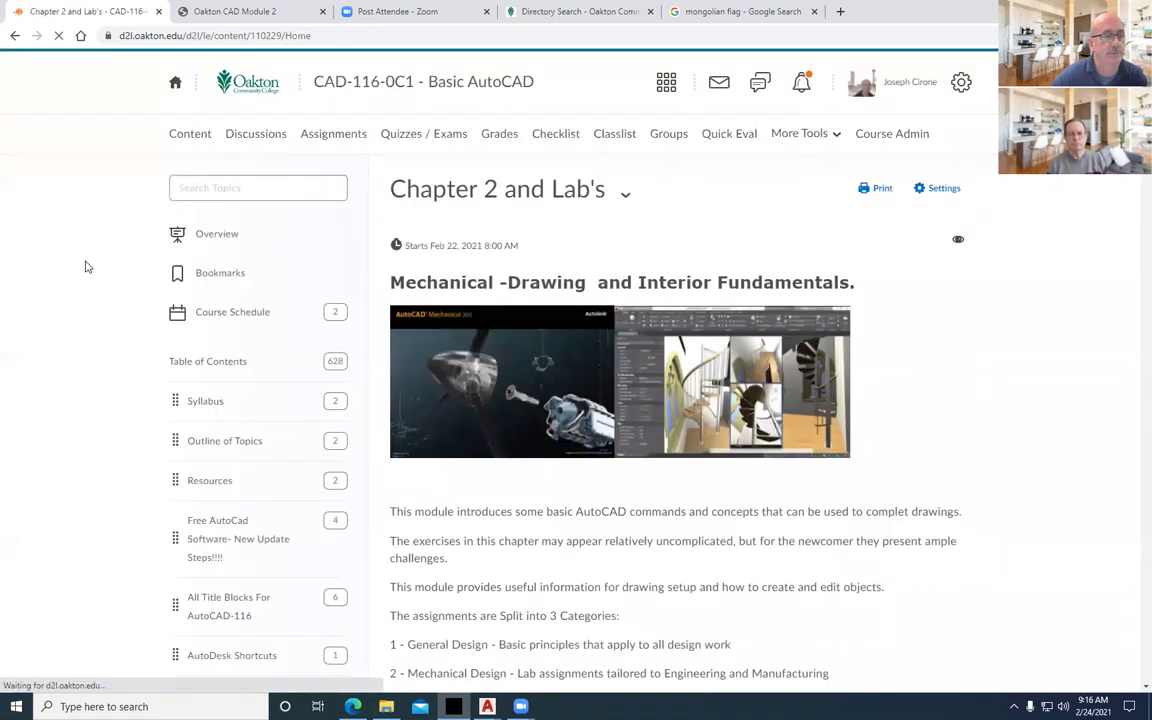
{"action": "scroll", "coordinate": [402, 292], "scroll_direction": "down", "scroll_amount": 4}
{"action": "scroll", "coordinate": [413, 302], "scroll_direction": "down", "scroll_amount": 15}
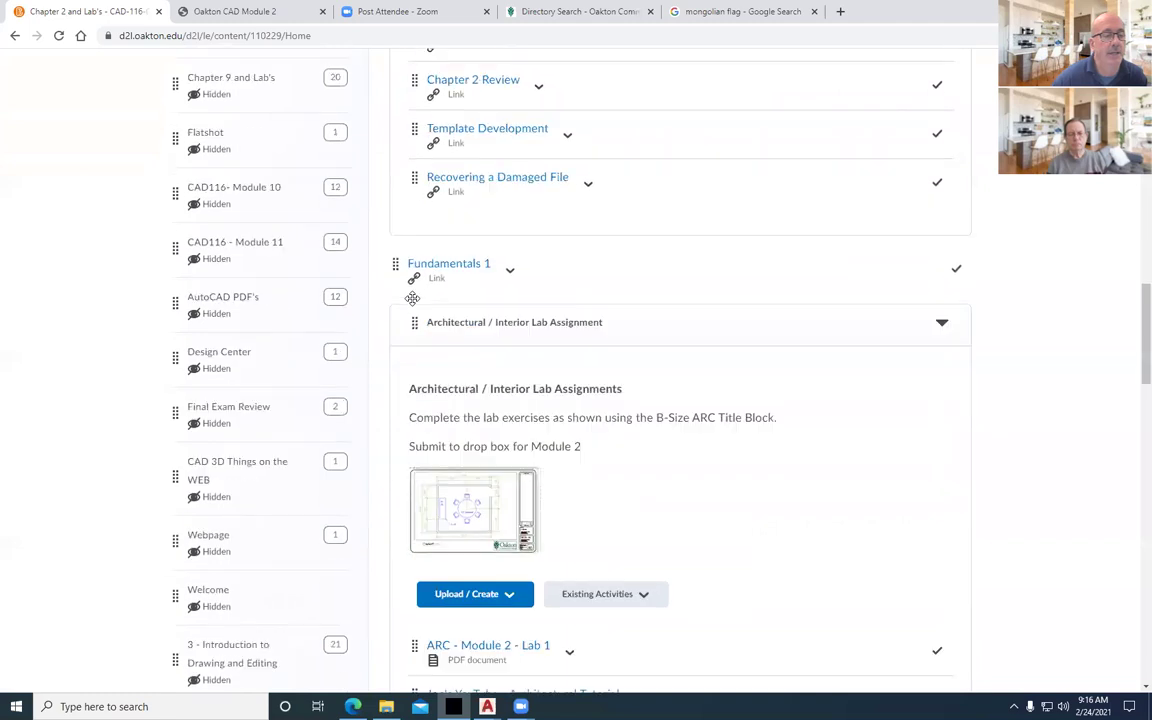
{"action": "scroll", "coordinate": [412, 298], "scroll_direction": "up", "scroll_amount": 2}
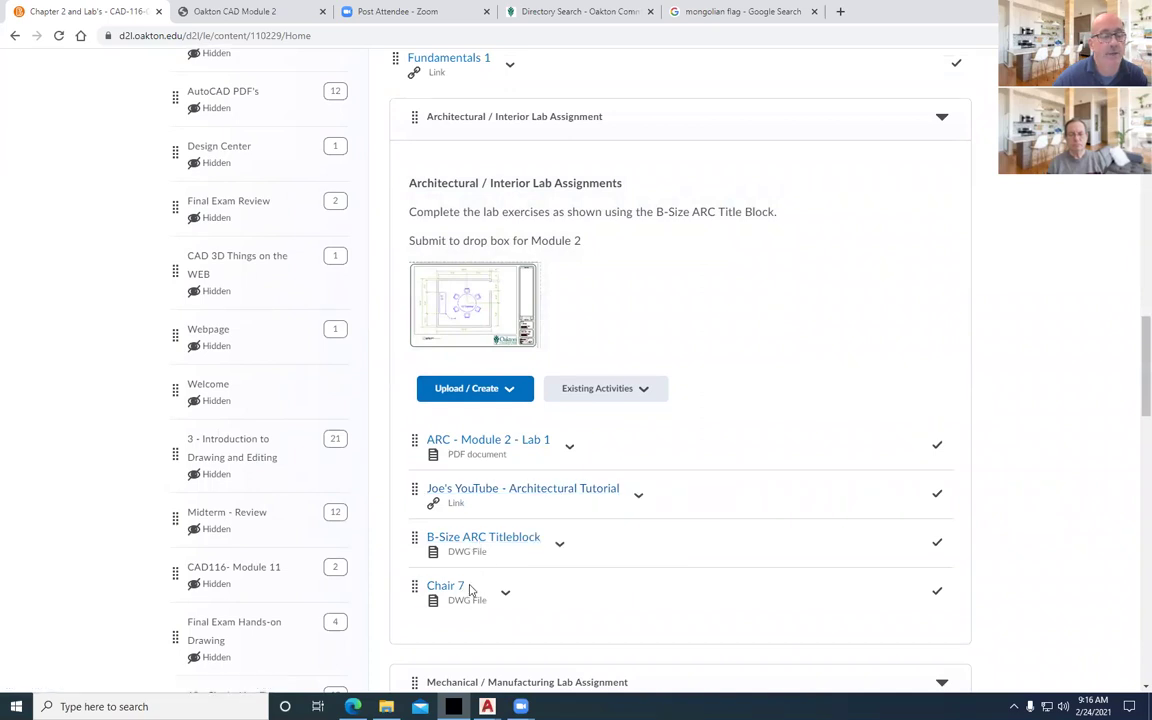
{"action": "scroll", "coordinate": [470, 590], "scroll_direction": "down", "scroll_amount": 3}
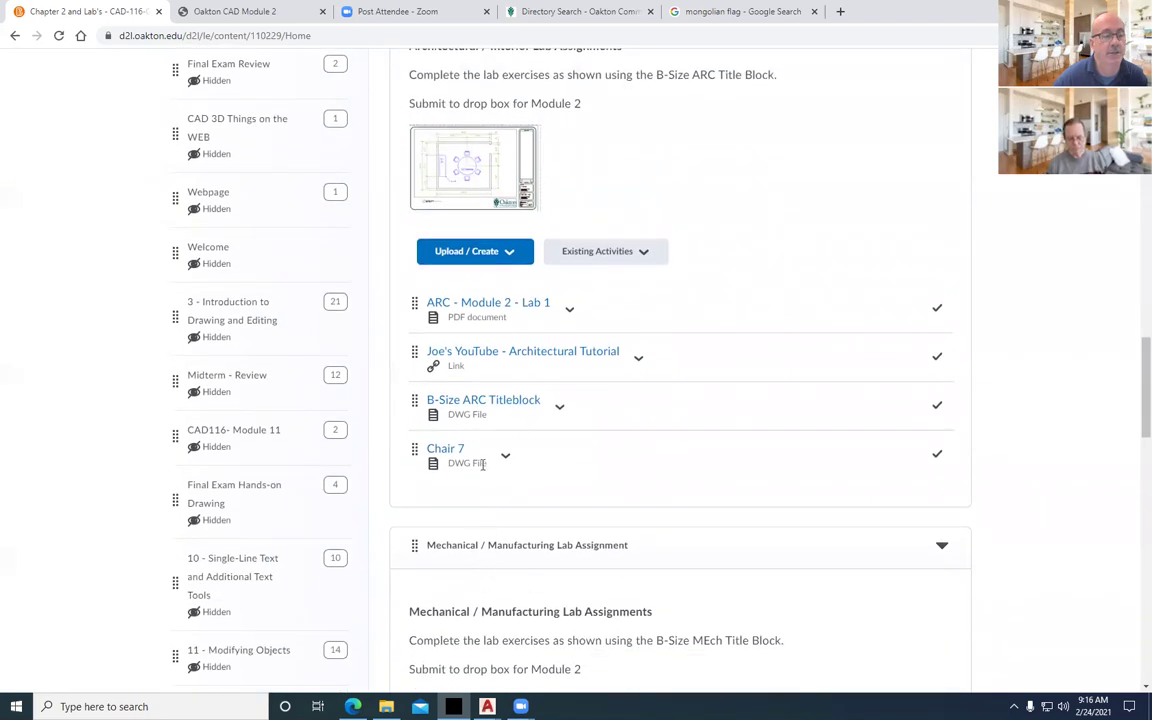
{"action": "scroll", "coordinate": [483, 464], "scroll_direction": "down", "scroll_amount": 6}
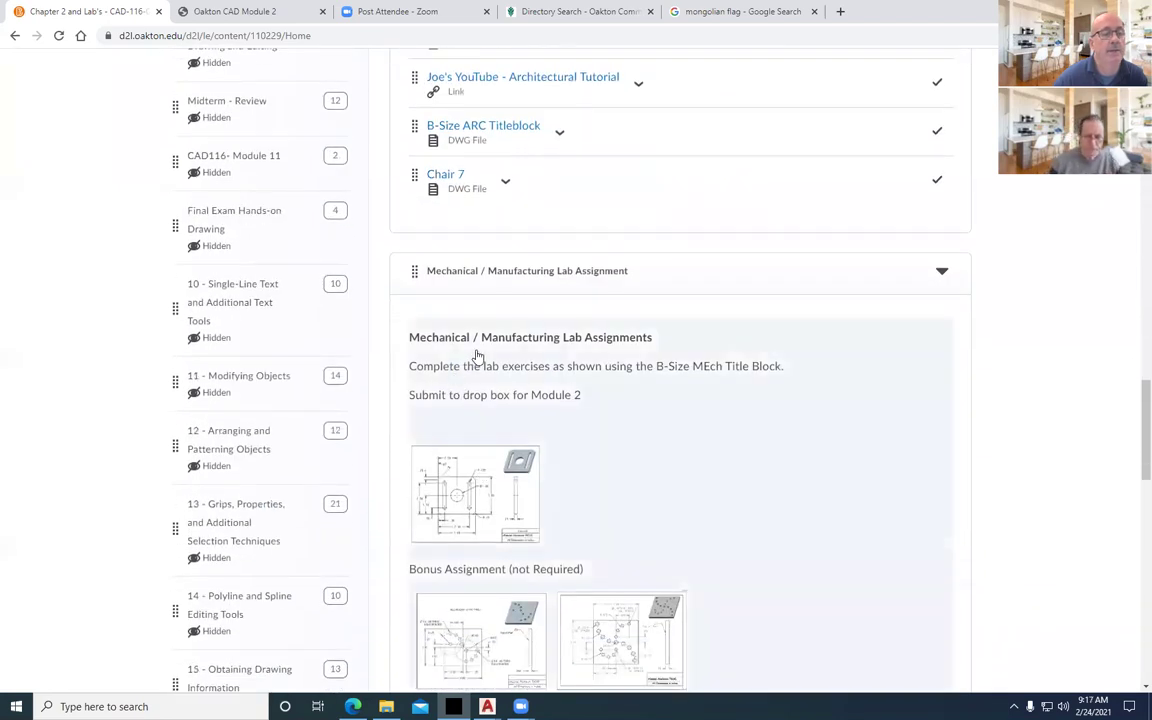
Review the chapter introduction's three assignment categories again and compare them with the Architectural / Interior Lab Assignment section.
{"action": "scroll", "coordinate": [540, 419], "scroll_direction": "up", "scroll_amount": 15}
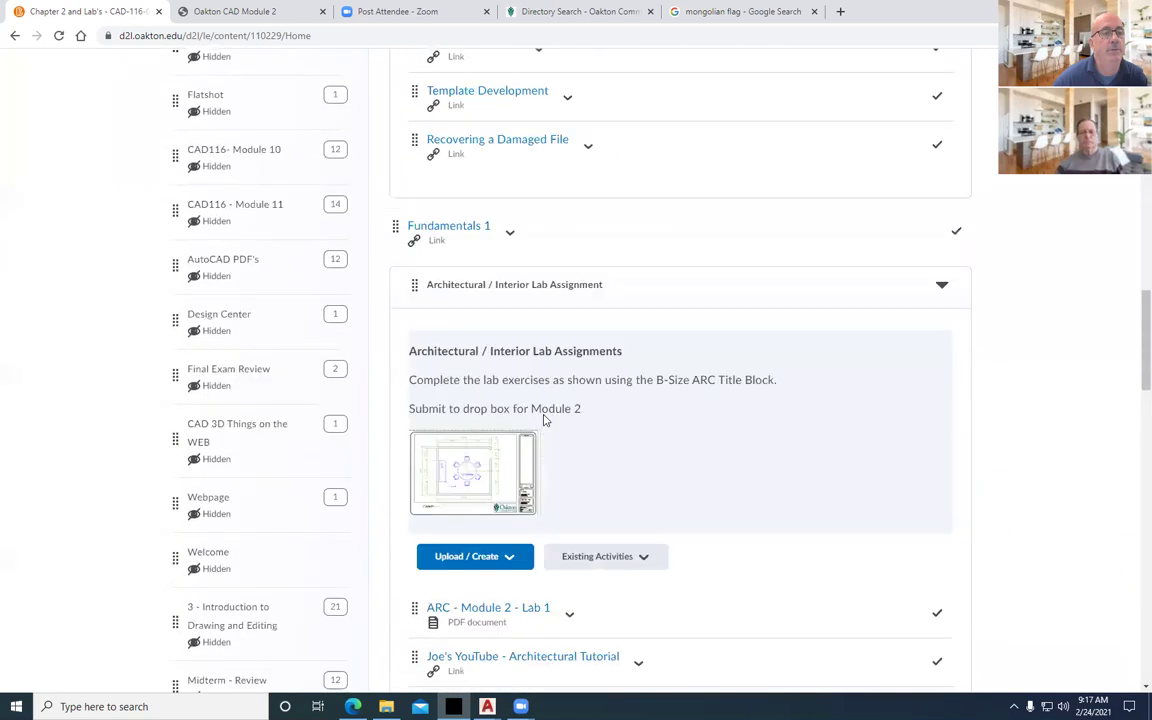
{"action": "scroll", "coordinate": [545, 422], "scroll_direction": "up", "scroll_amount": 20}
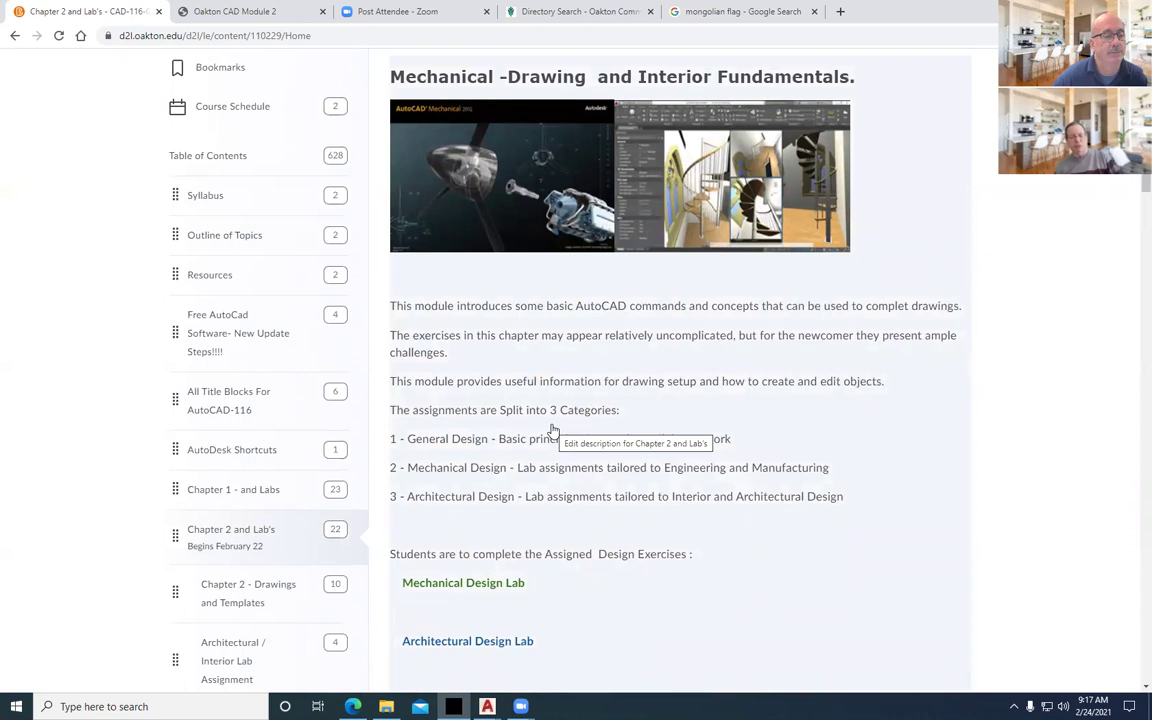
{"action": "scroll", "coordinate": [552, 430], "scroll_direction": "down", "scroll_amount": 8}
{"action": "scroll", "coordinate": [553, 430], "scroll_direction": "down", "scroll_amount": 6}
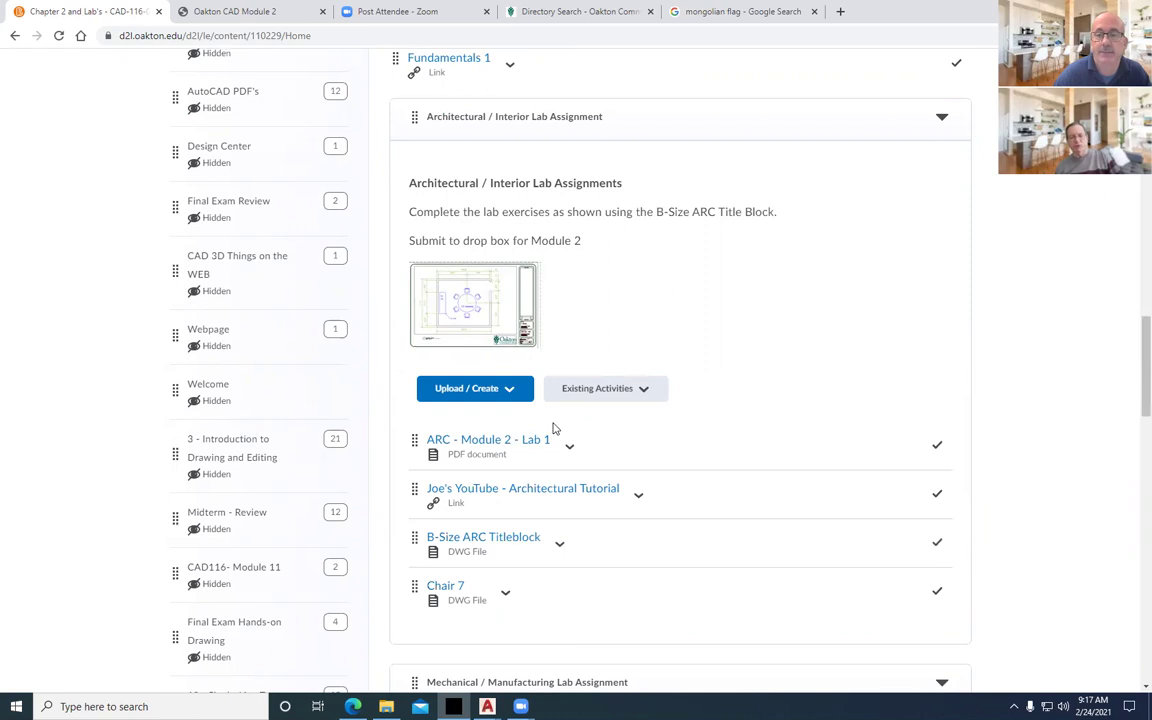
{"action": "scroll", "coordinate": [553, 429], "scroll_direction": "up", "scroll_amount": 5}
{"action": "scroll", "coordinate": [551, 430], "scroll_direction": "up", "scroll_amount": 10}
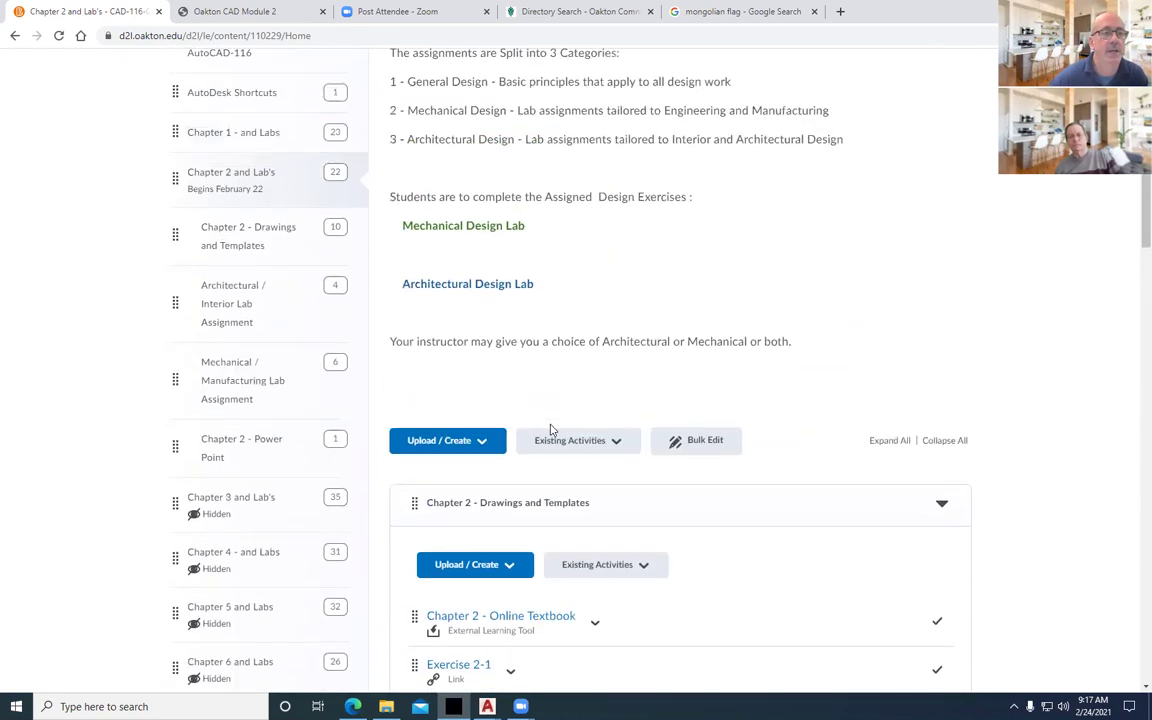
Examine the Mechanical / Manufacturing Lab Assignment, including its bonus drawings, Module 2 lab files and B-Size MEC Titleblock.
{"action": "scroll", "coordinate": [551, 430], "scroll_direction": "down", "scroll_amount": 14}
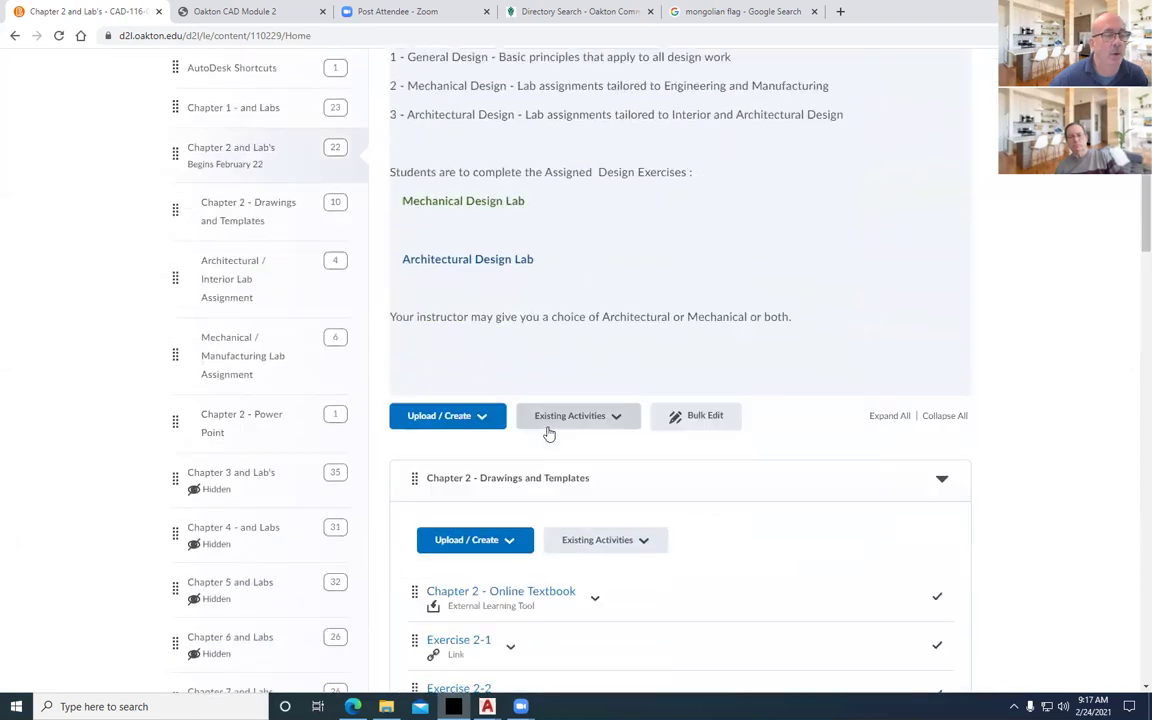
{"action": "scroll", "coordinate": [547, 432], "scroll_direction": "down", "scroll_amount": 8}
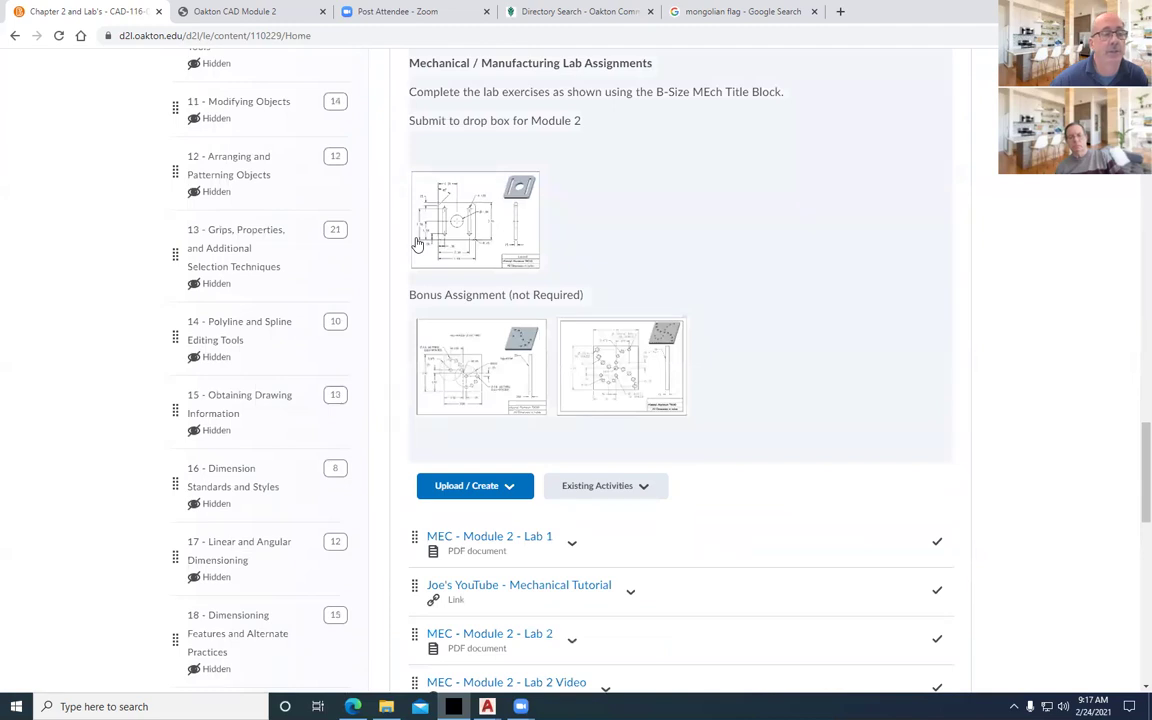
{"action": "scroll", "coordinate": [470, 295], "scroll_direction": "down", "scroll_amount": 3}
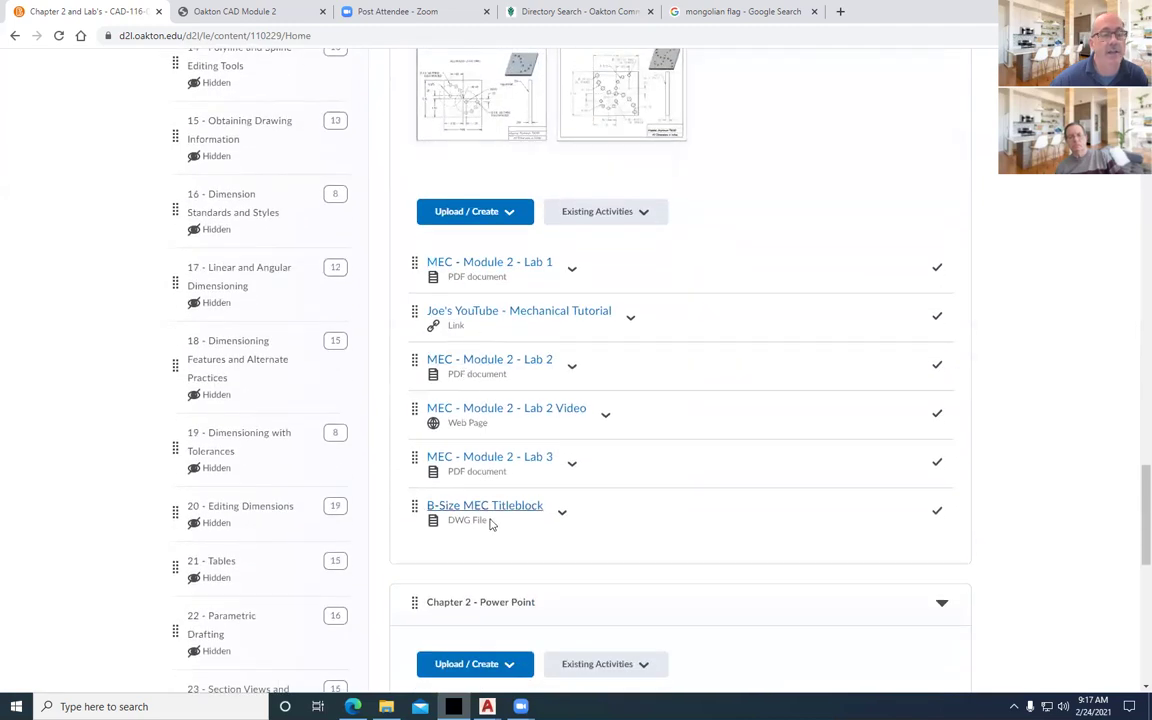
{"action": "scroll", "coordinate": [512, 418], "scroll_direction": "up", "scroll_amount": 3}
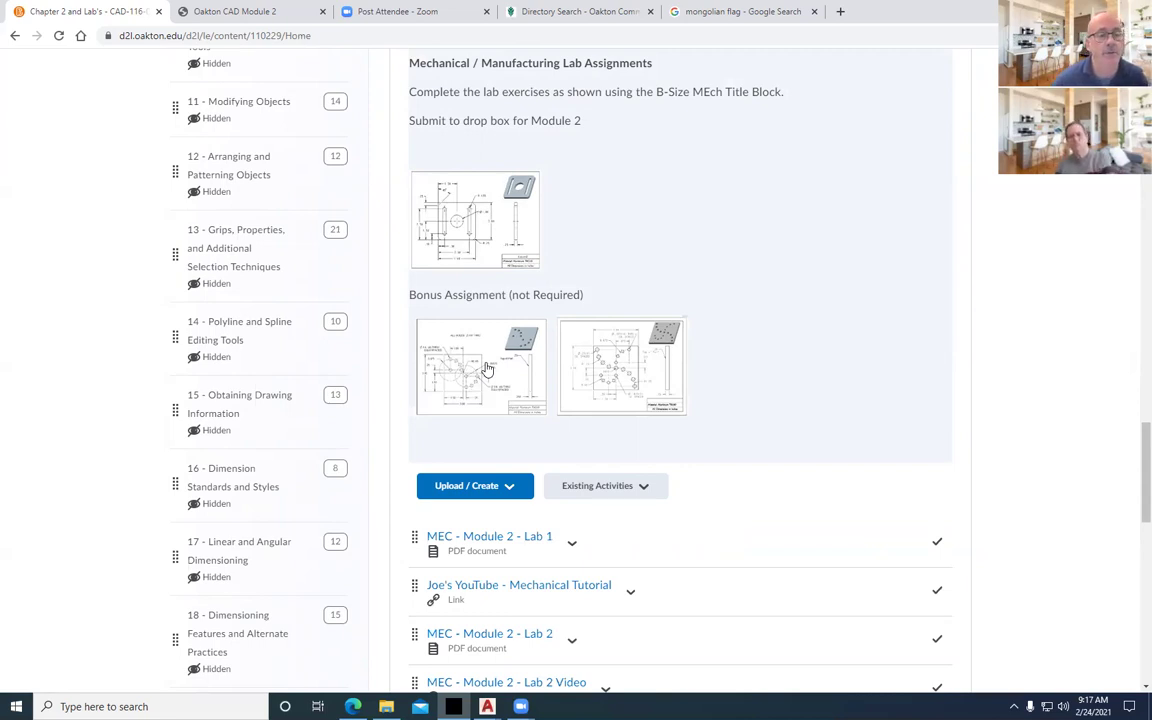
{"action": "scroll", "coordinate": [527, 395], "scroll_direction": "up", "scroll_amount": 5}
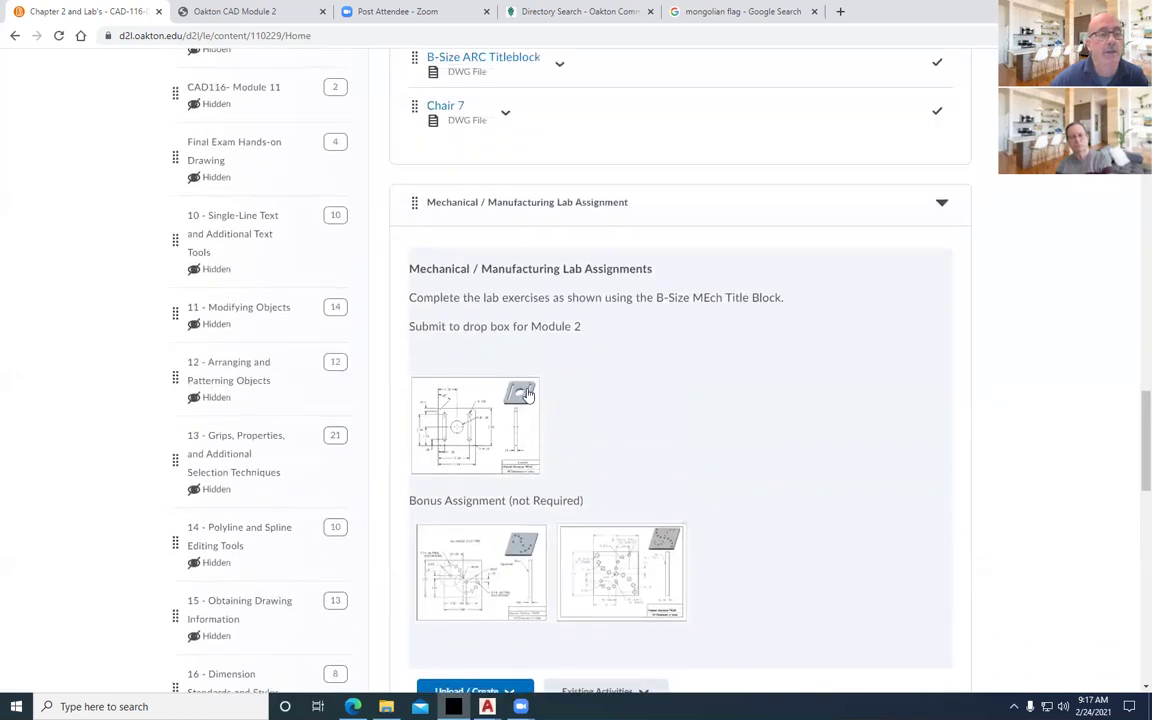
{"action": "scroll", "coordinate": [526, 394], "scroll_direction": "up", "scroll_amount": 2}
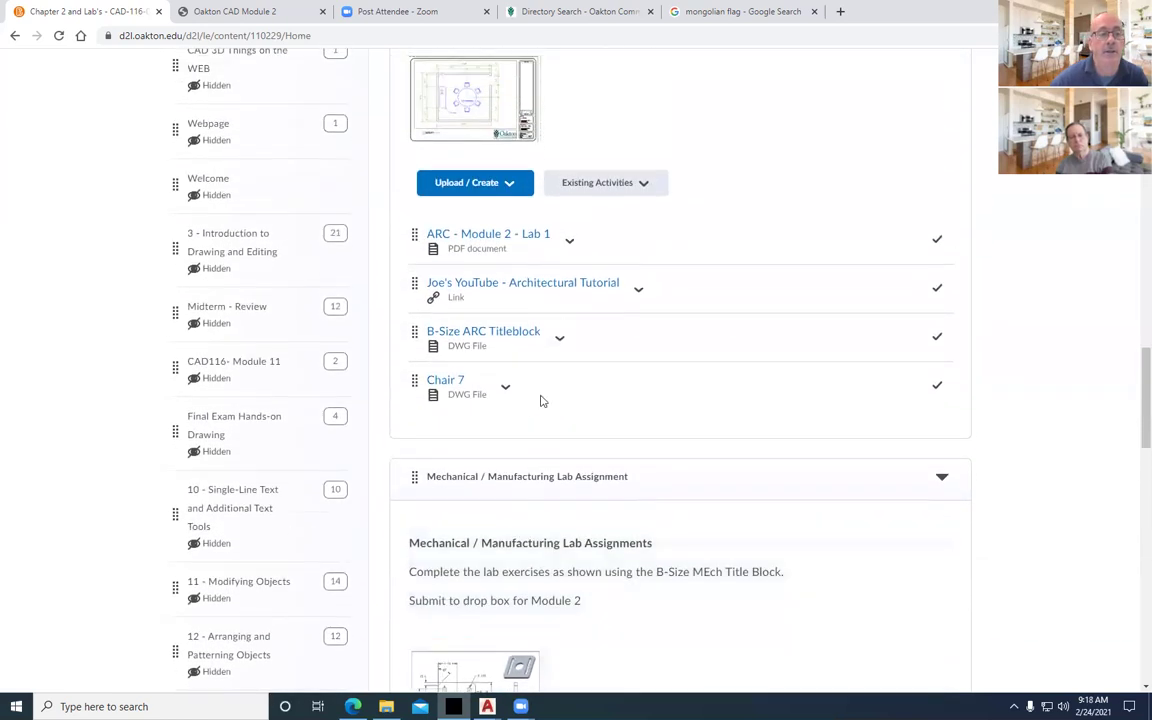
{"action": "scroll", "coordinate": [656, 440], "scroll_direction": "down", "scroll_amount": 5}
{"action": "scroll", "coordinate": [656, 440], "scroll_direction": "down", "scroll_amount": 10}
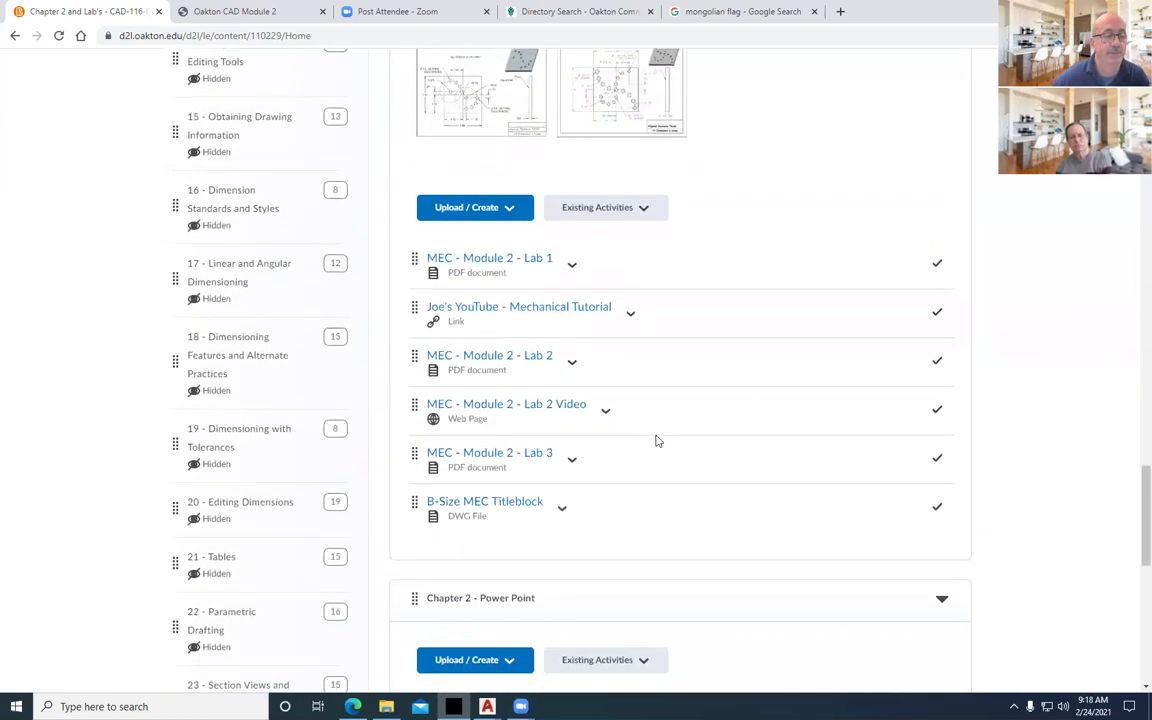
Go to the CAD-116-0C1 course homepage and open the number 1 PDF of the General Design Assignment.
{"action": "scroll", "coordinate": [656, 440], "scroll_direction": "up", "scroll_amount": 20}
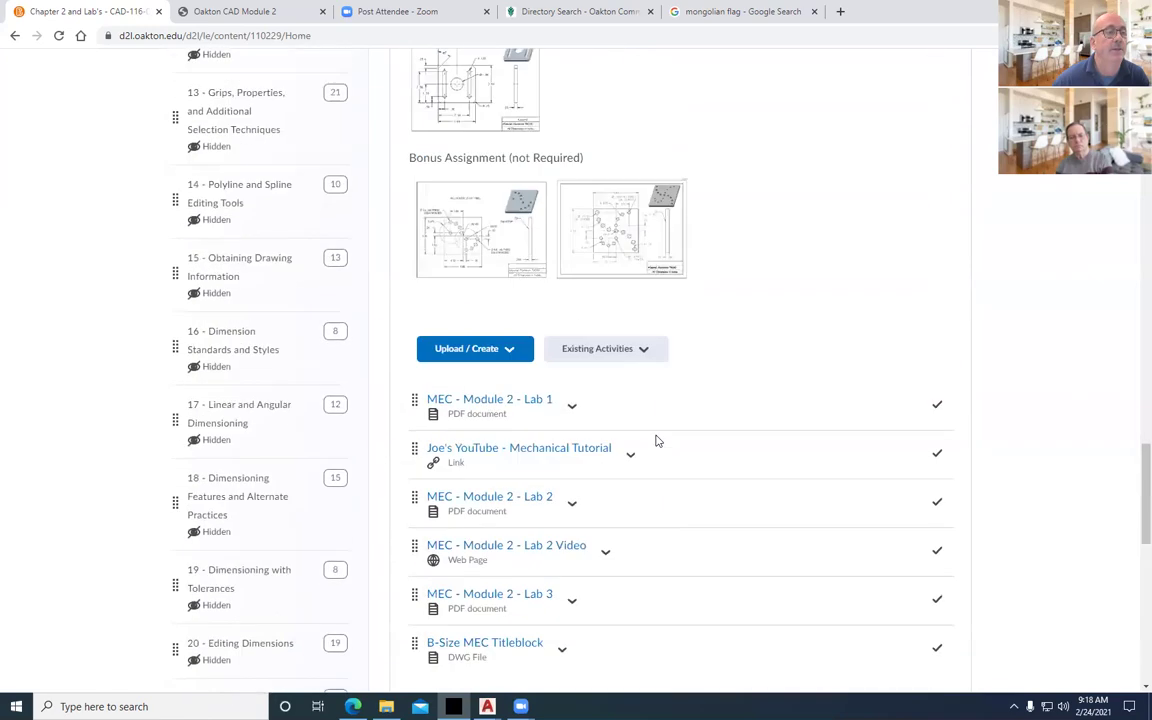
{"action": "scroll", "coordinate": [656, 440], "scroll_direction": "up", "scroll_amount": 15}
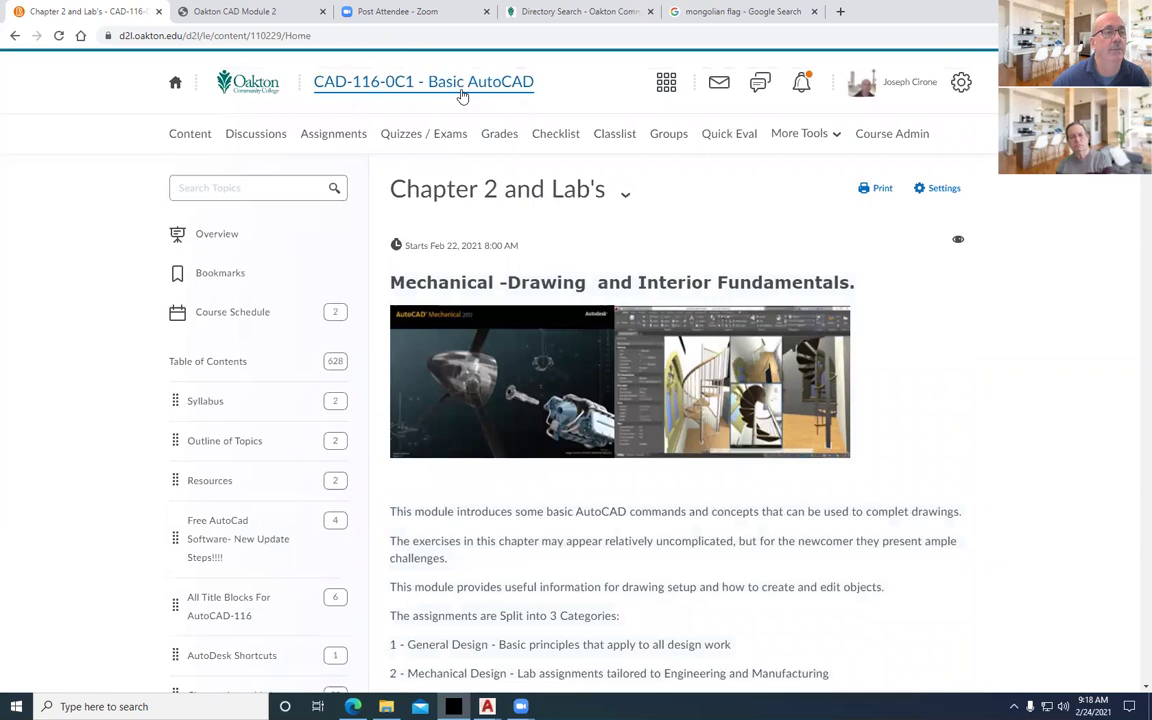
{"action": "left_click", "coordinate": [418, 84]}
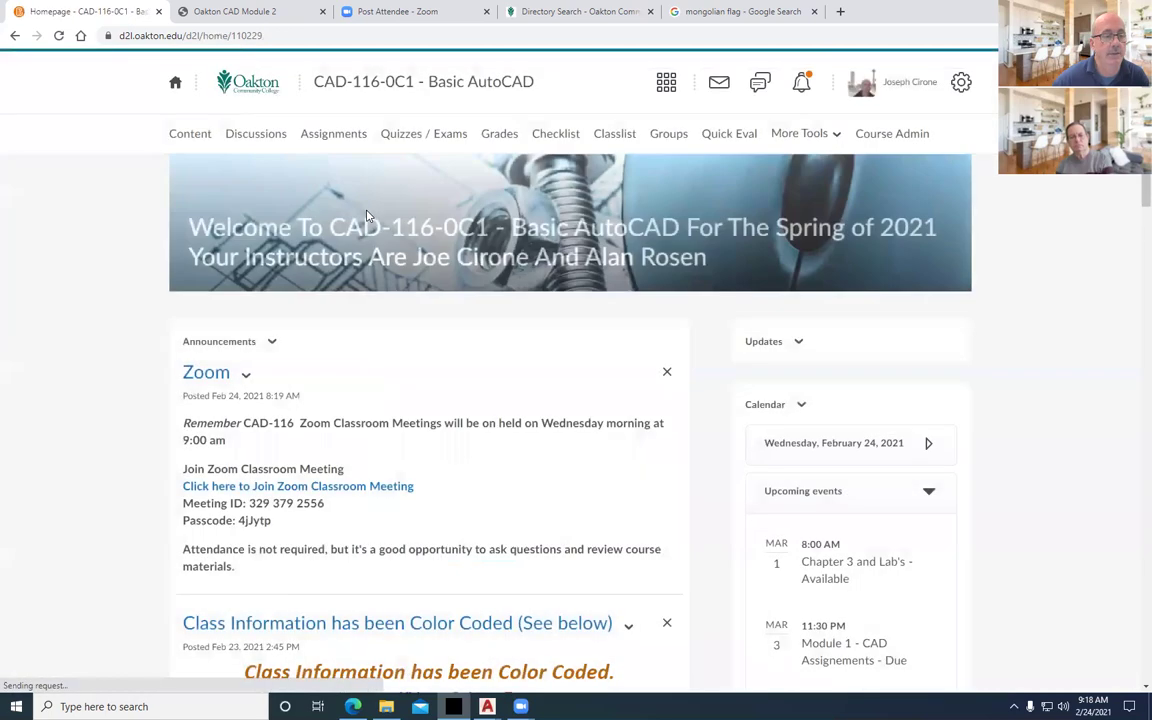
{"action": "scroll", "coordinate": [376, 238], "scroll_direction": "down", "scroll_amount": 8}
{"action": "scroll", "coordinate": [376, 238], "scroll_direction": "down", "scroll_amount": 5}
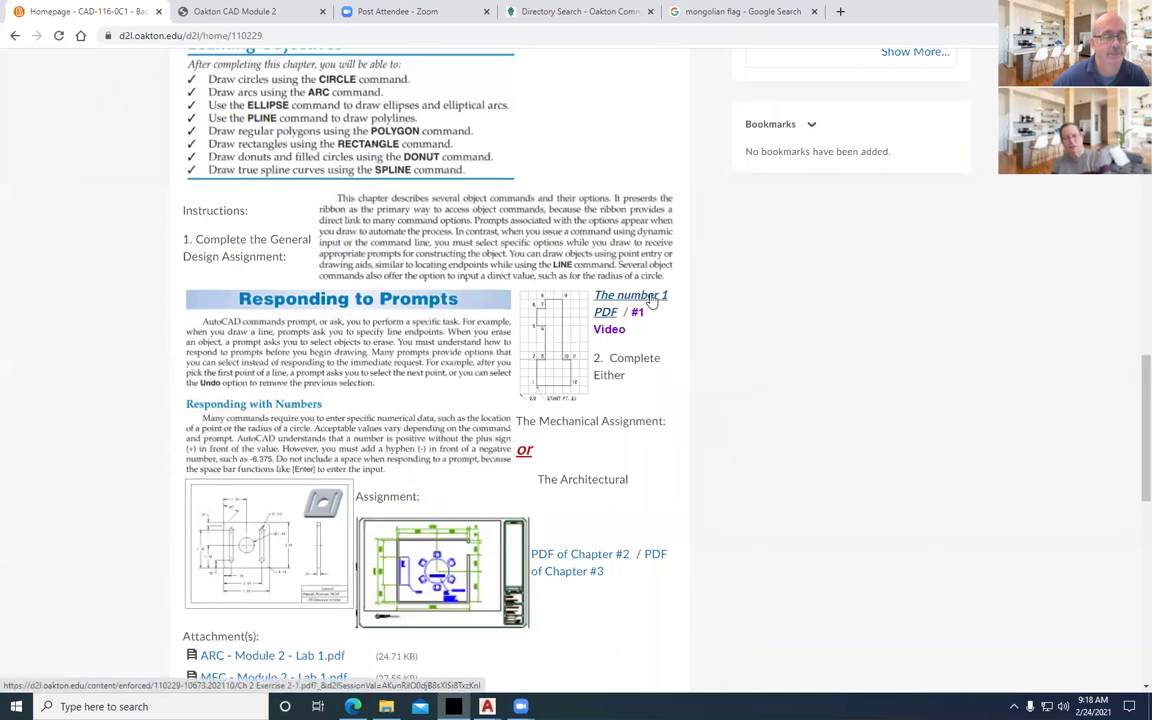
{"action": "left_click", "coordinate": [652, 300]}
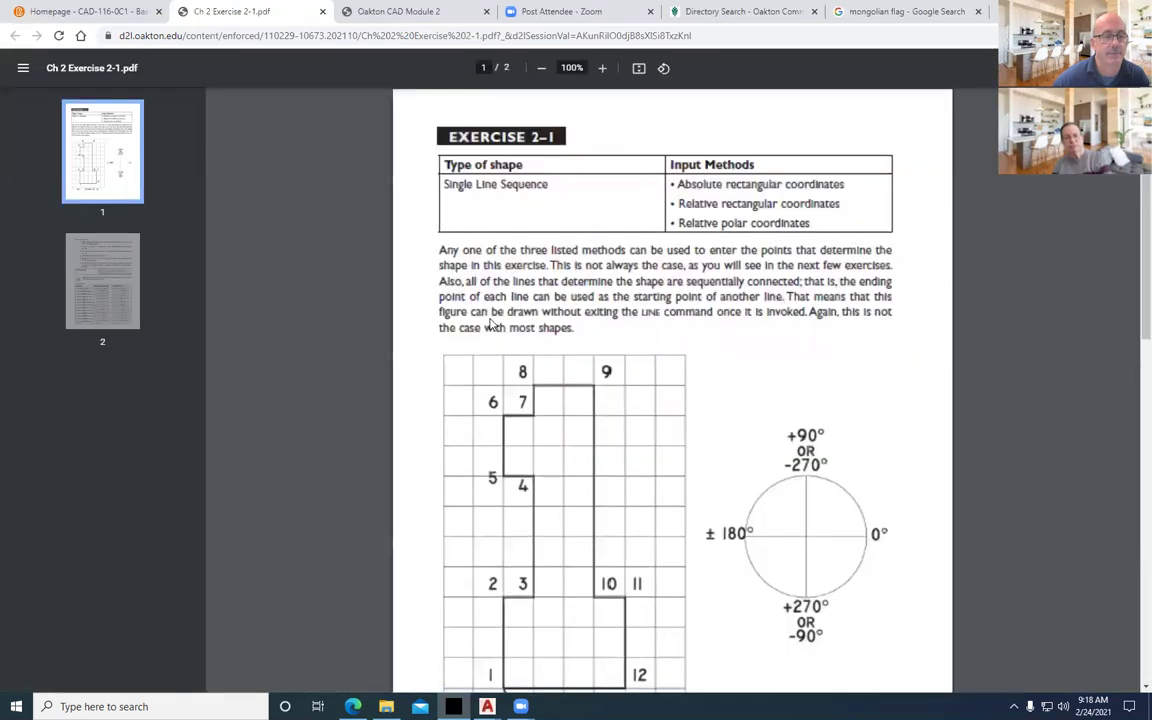
Read through the Exercise 2-1 PDF, from the numbered grid shape to the Point by Point coordinate table.
{"action": "scroll", "coordinate": [490, 323], "scroll_direction": "down", "scroll_amount": 3}
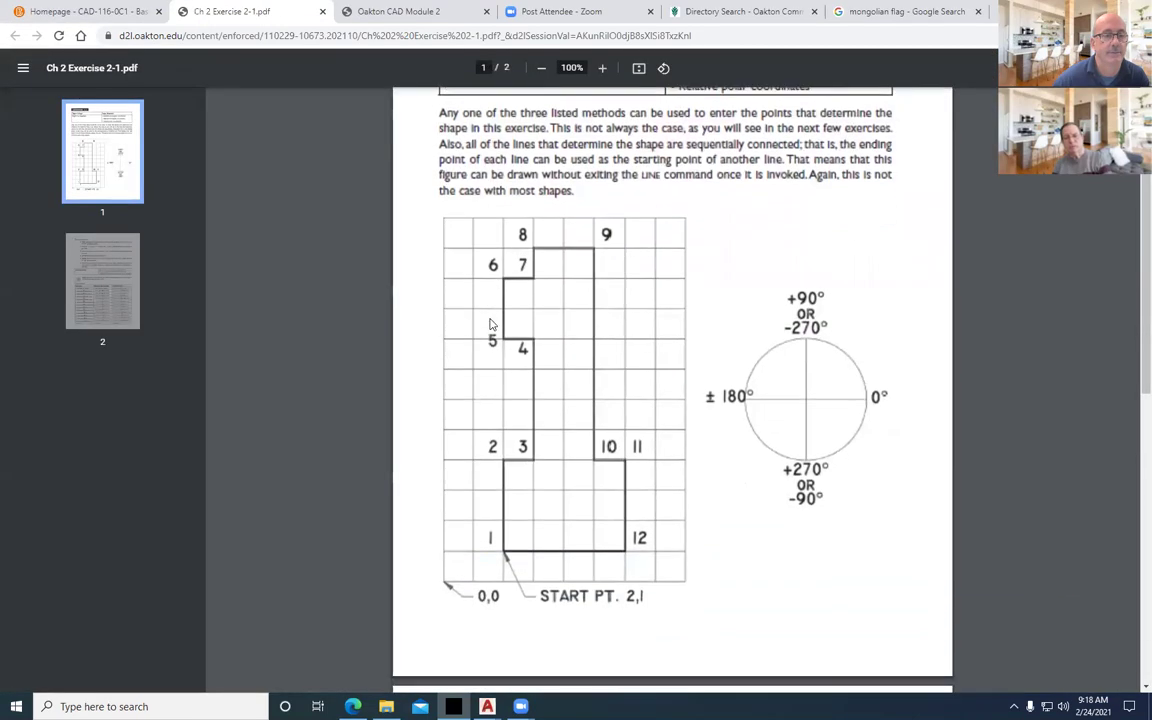
{"action": "scroll", "coordinate": [490, 323], "scroll_direction": "down", "scroll_amount": 7}
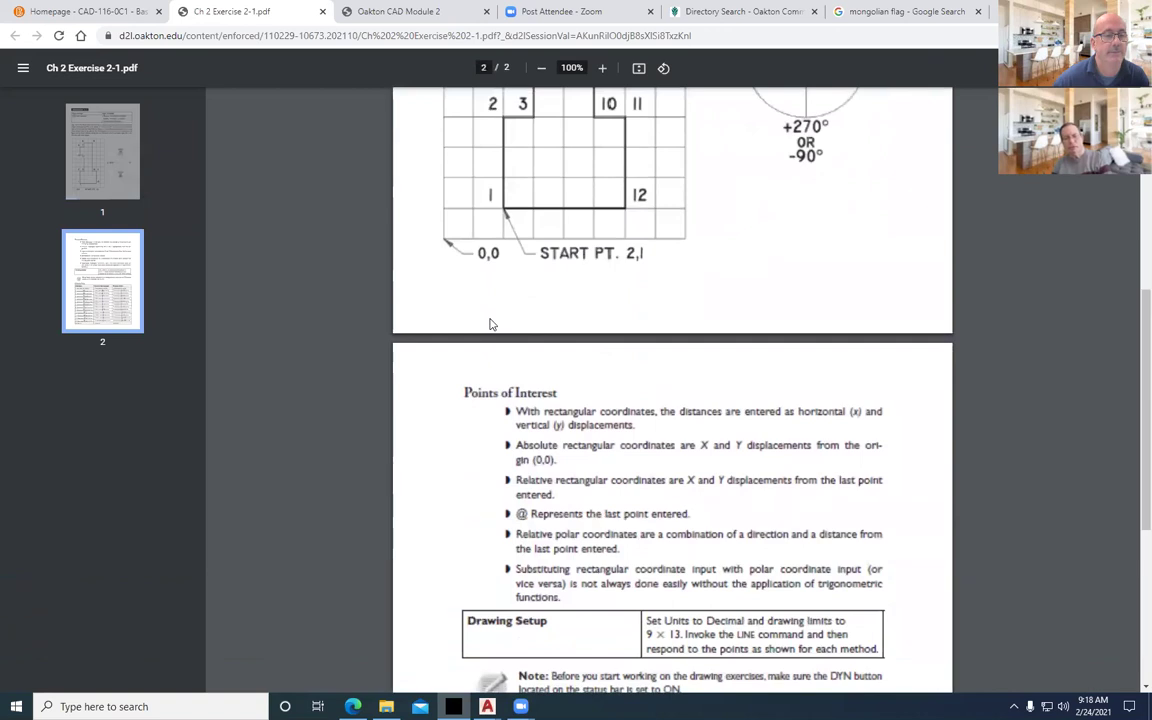
{"action": "scroll", "coordinate": [490, 324], "scroll_direction": "down", "scroll_amount": 5}
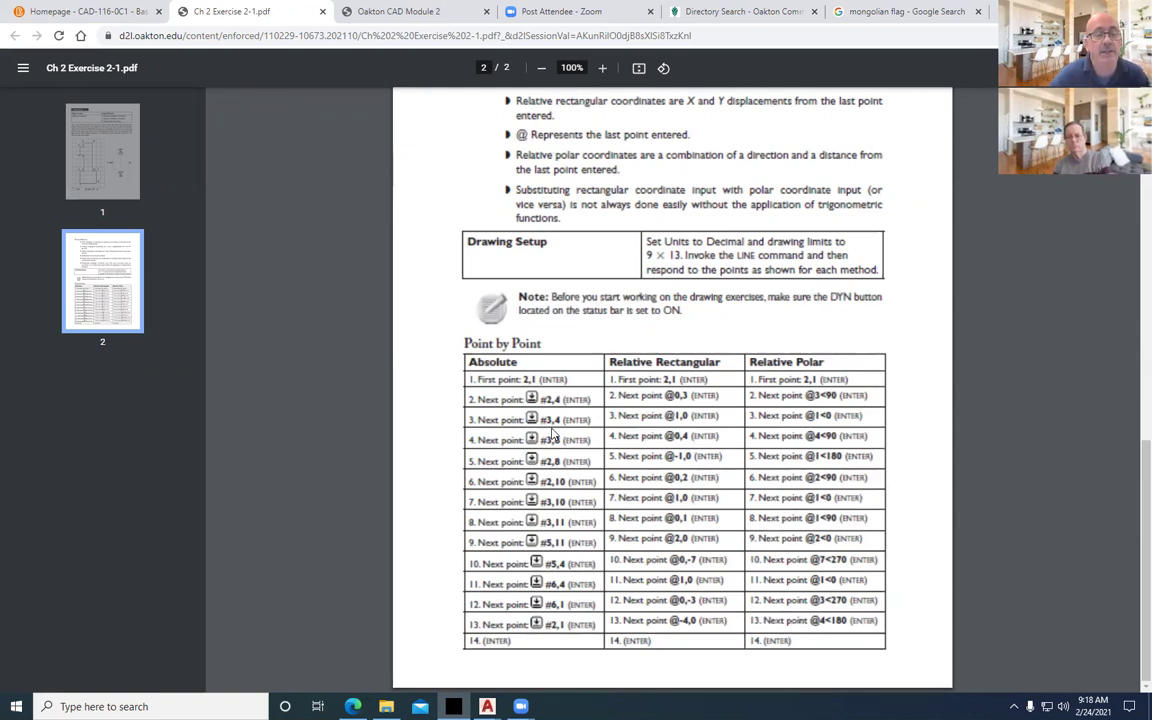
Open the #1 Video from the course homepage, skim through it from the exercise sheet to the AutoCAD drawing setup, and pause it.
{"action": "left_click", "coordinate": [43, 12]}
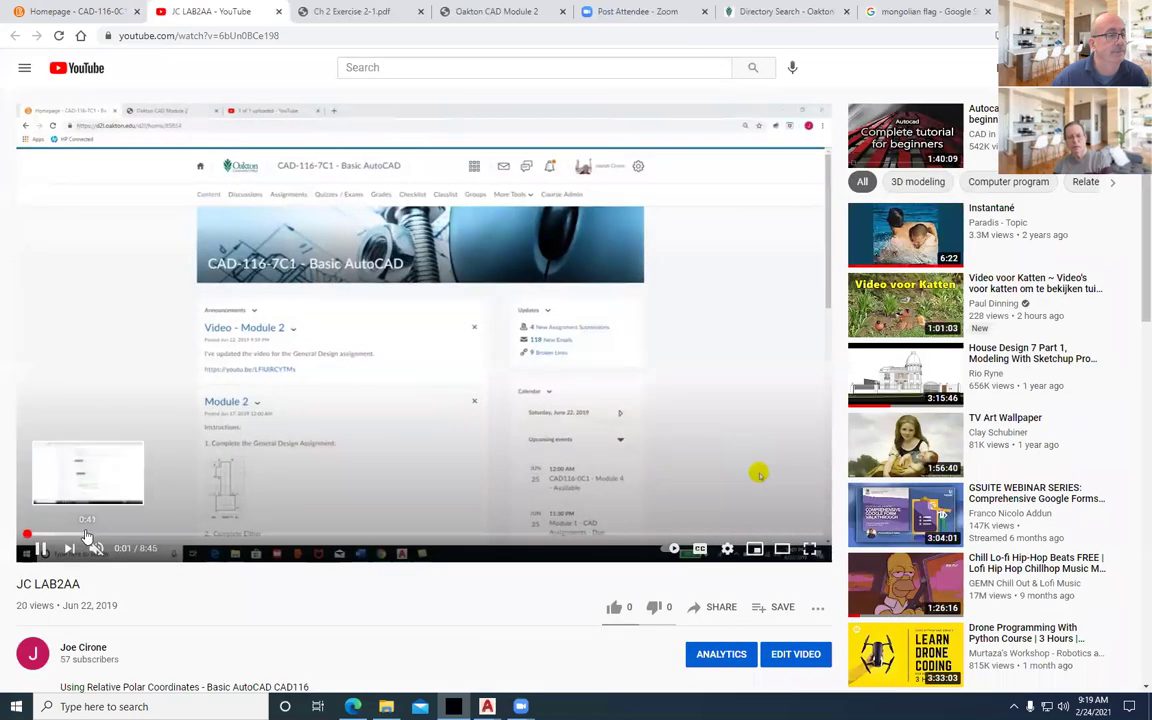
{"action": "left_click", "coordinate": [89, 537]}
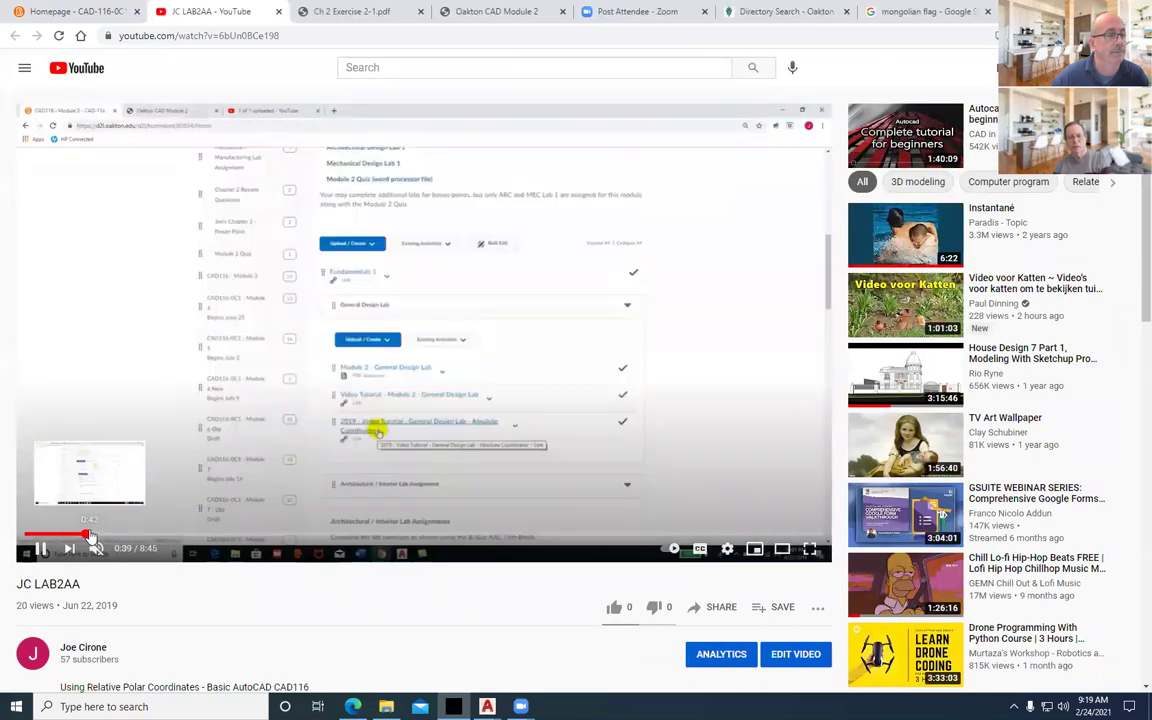
{"action": "left_click", "coordinate": [148, 537]}
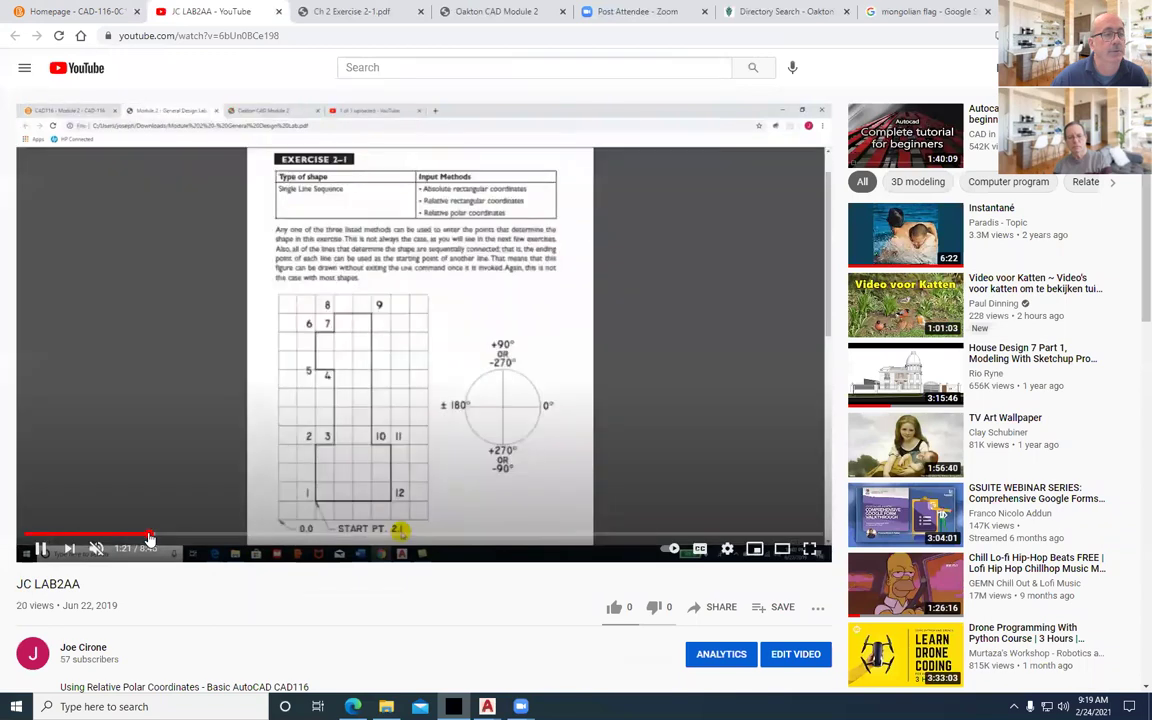
{"action": "left_click", "coordinate": [203, 537]}
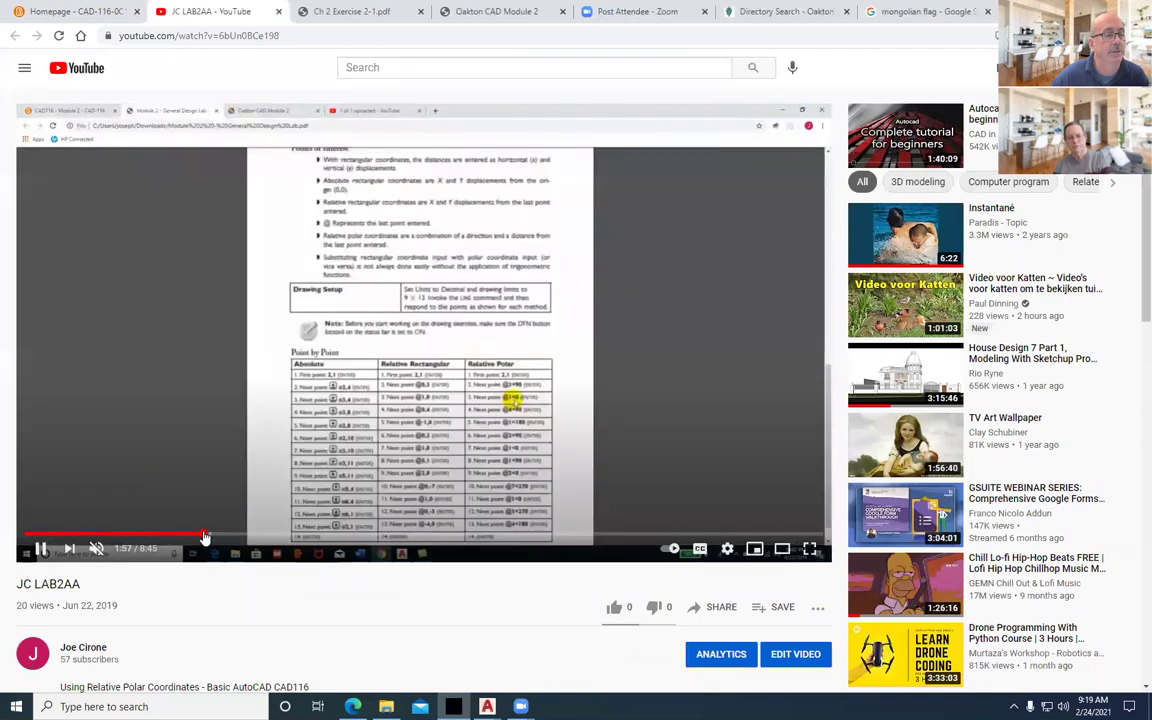
{"action": "left_click", "coordinate": [253, 538]}
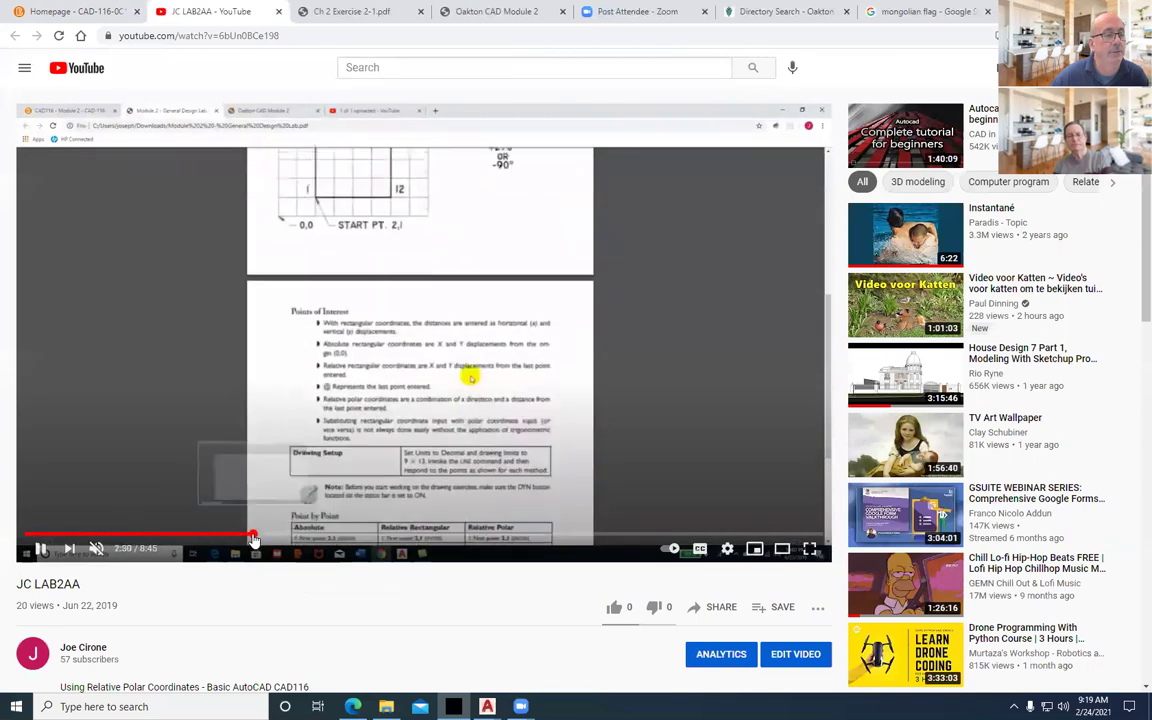
{"action": "left_click", "coordinate": [285, 538]}
{"action": "left_click", "coordinate": [305, 538]}
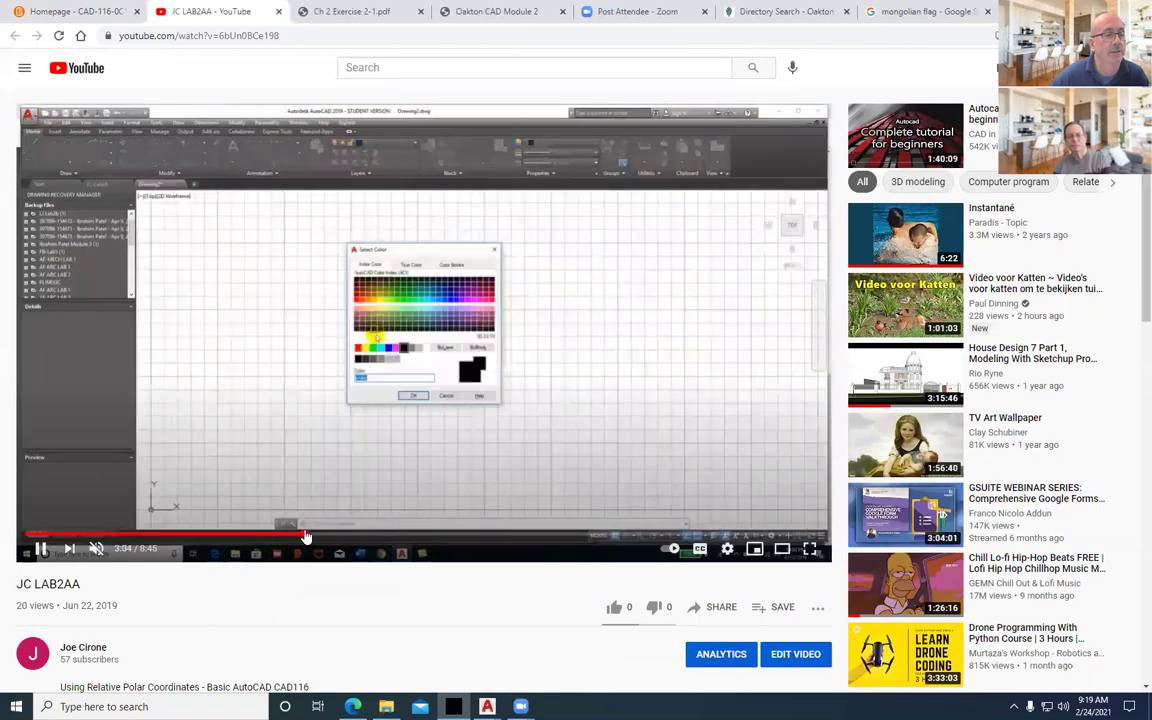
{"action": "left_click", "coordinate": [357, 538]}
{"action": "left_click", "coordinate": [399, 538]}
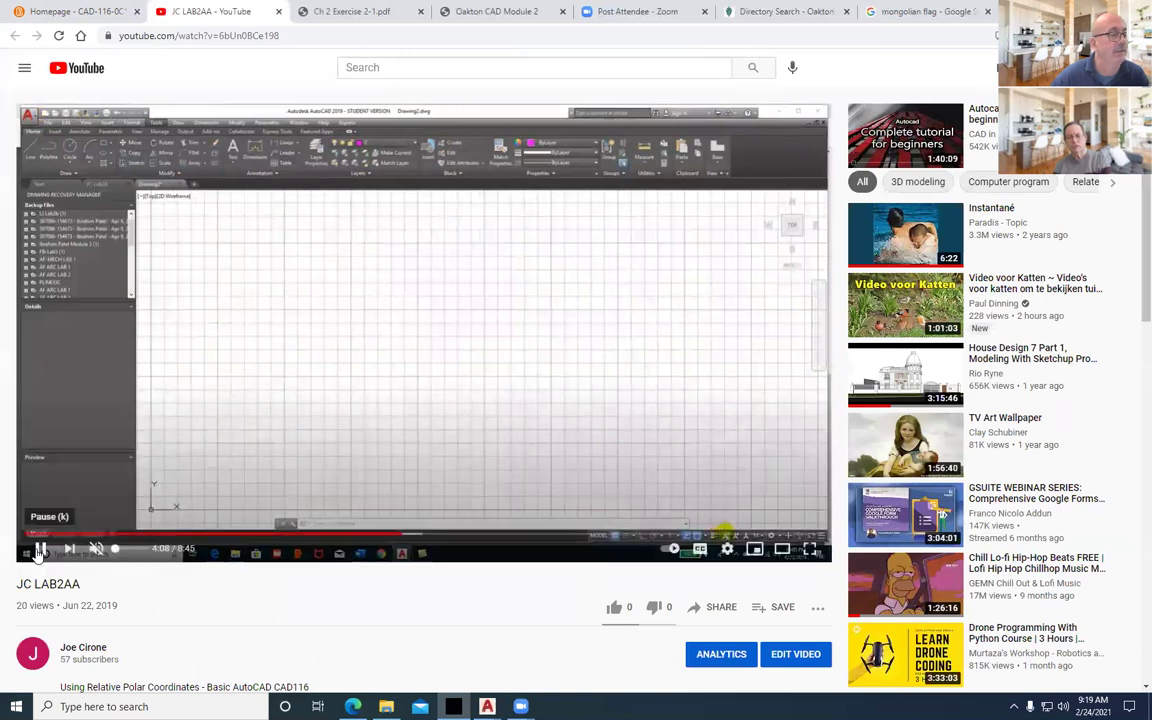
{"action": "left_click", "coordinate": [38, 552]}
Switch to AutoCAD and save the recovered Exercise 2-1 drawing to the Desktop under the name JC-Lab2A.
{"action": "left_click", "coordinate": [80, 11]}
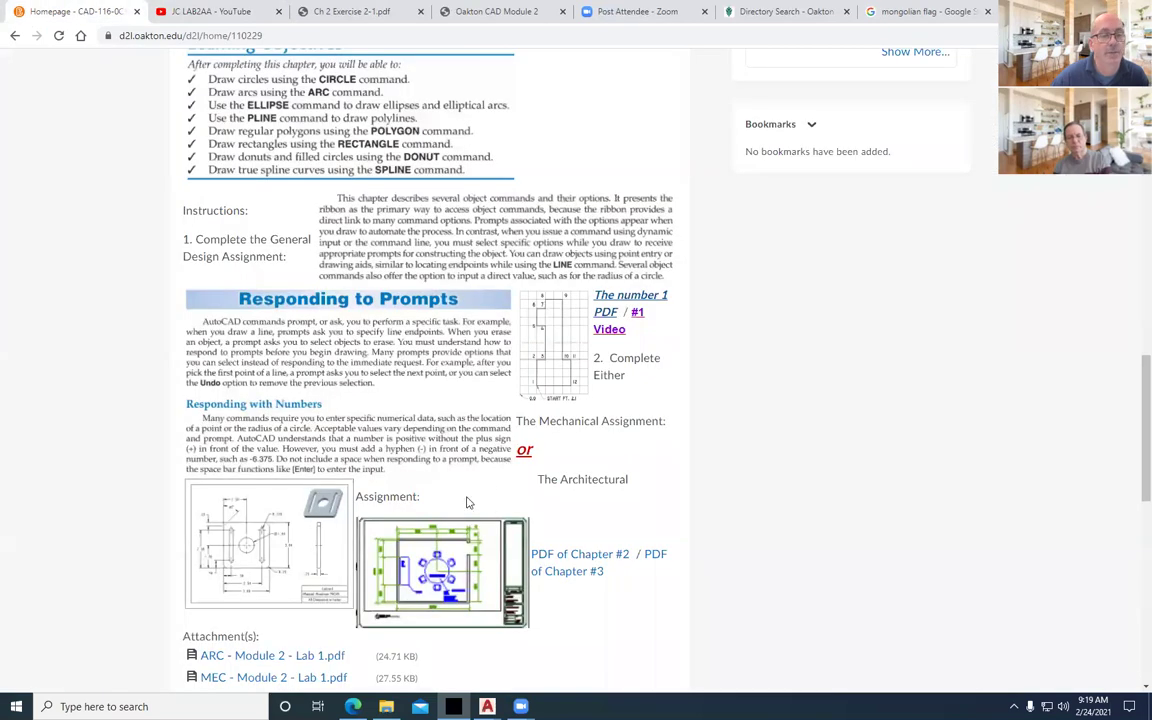
{"action": "mouse_move", "coordinate": [487, 706]}
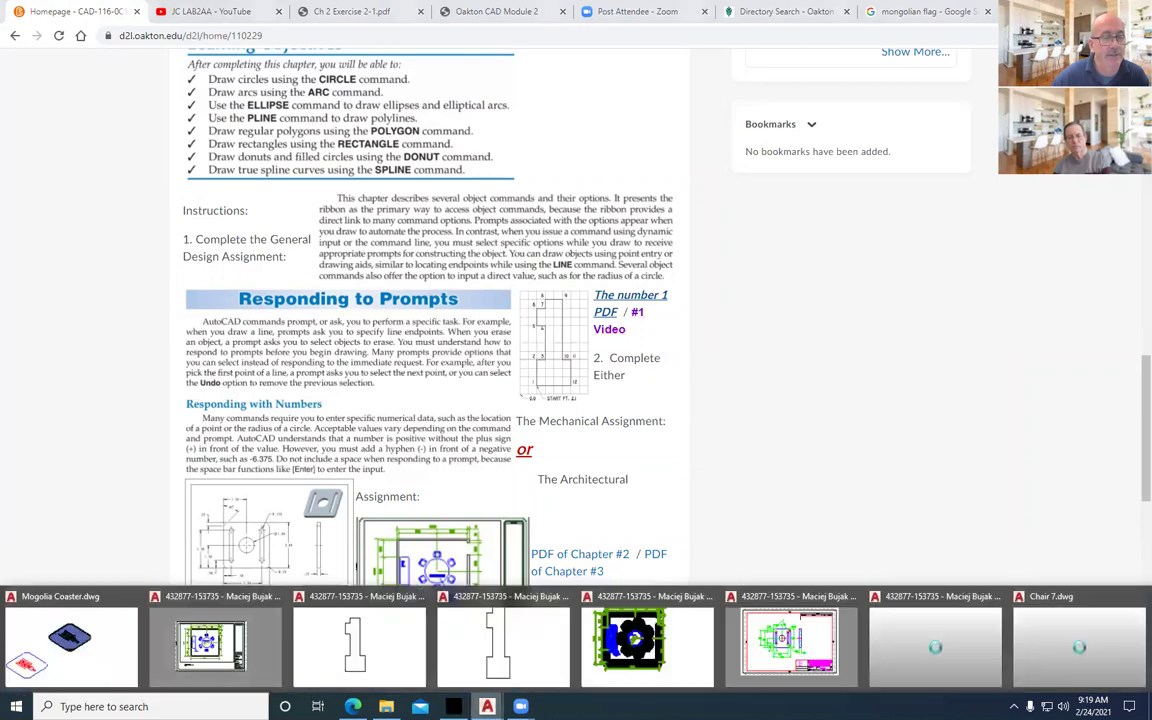
{"action": "left_click", "coordinate": [507, 653]}
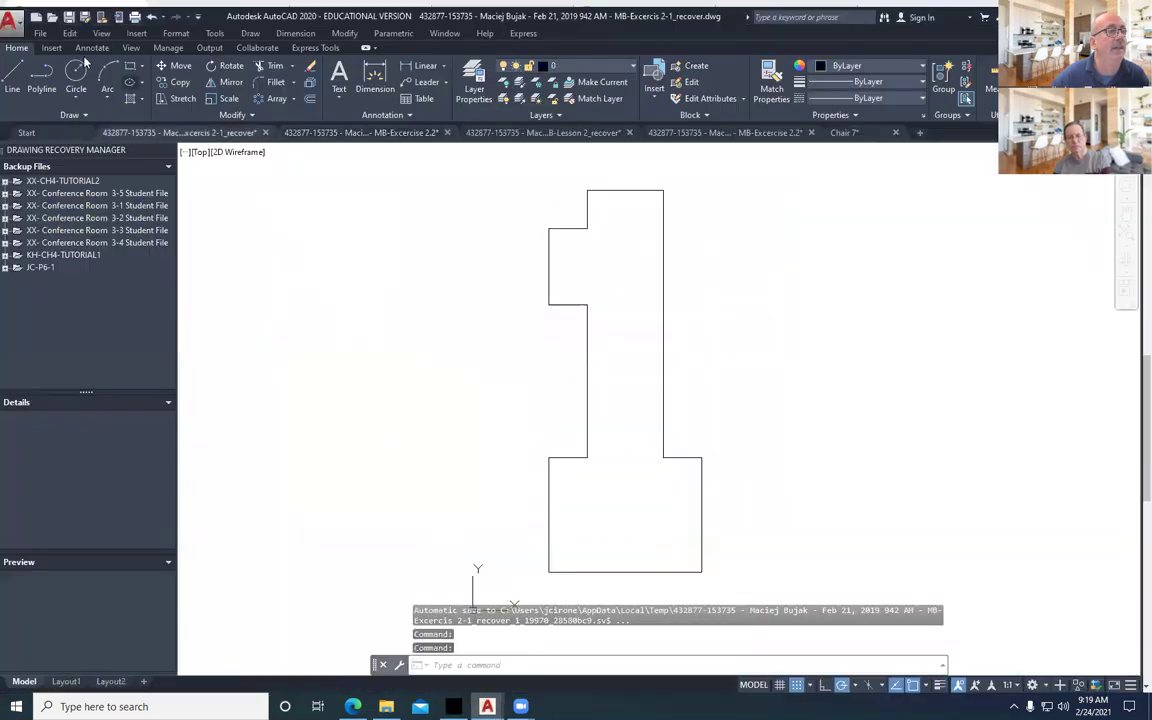
{"action": "left_click", "coordinate": [40, 33]}
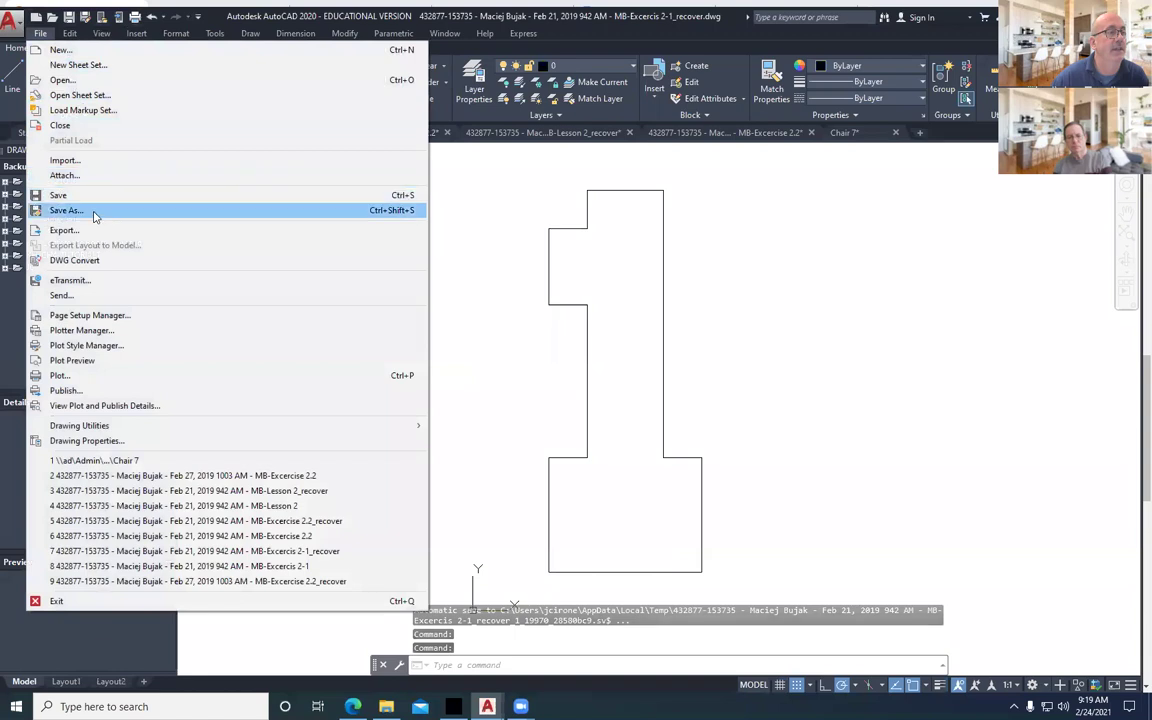
{"action": "left_click", "coordinate": [95, 216]}
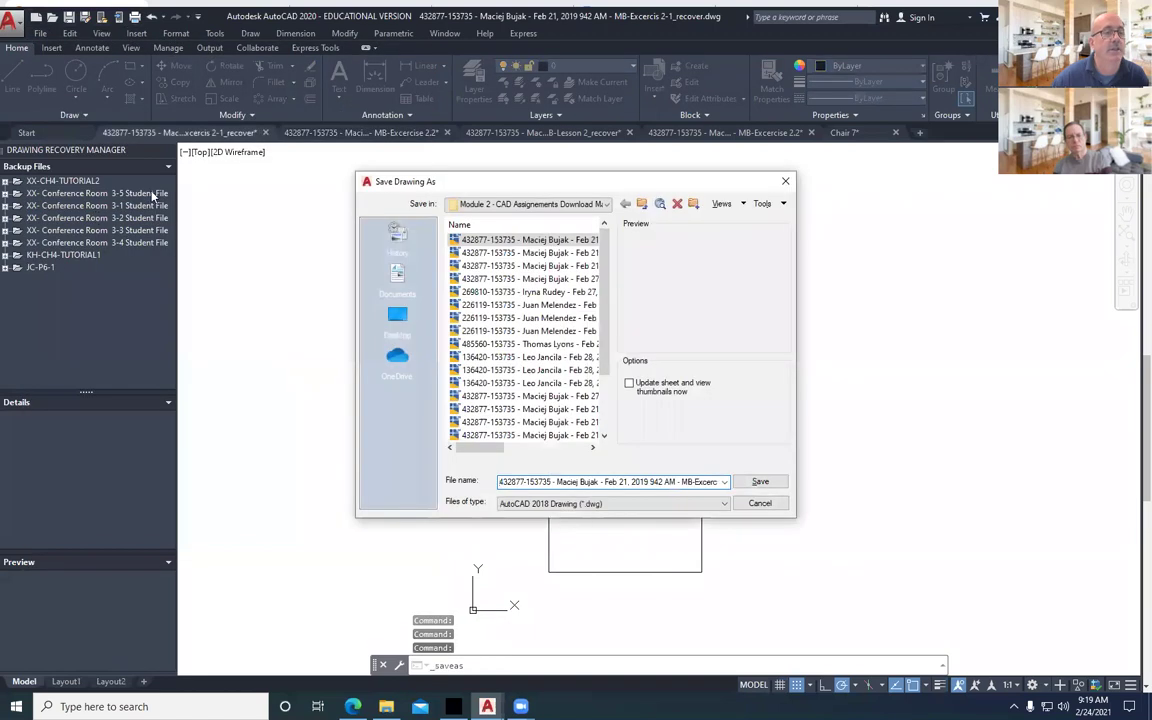
{"action": "left_click", "coordinate": [535, 204]}
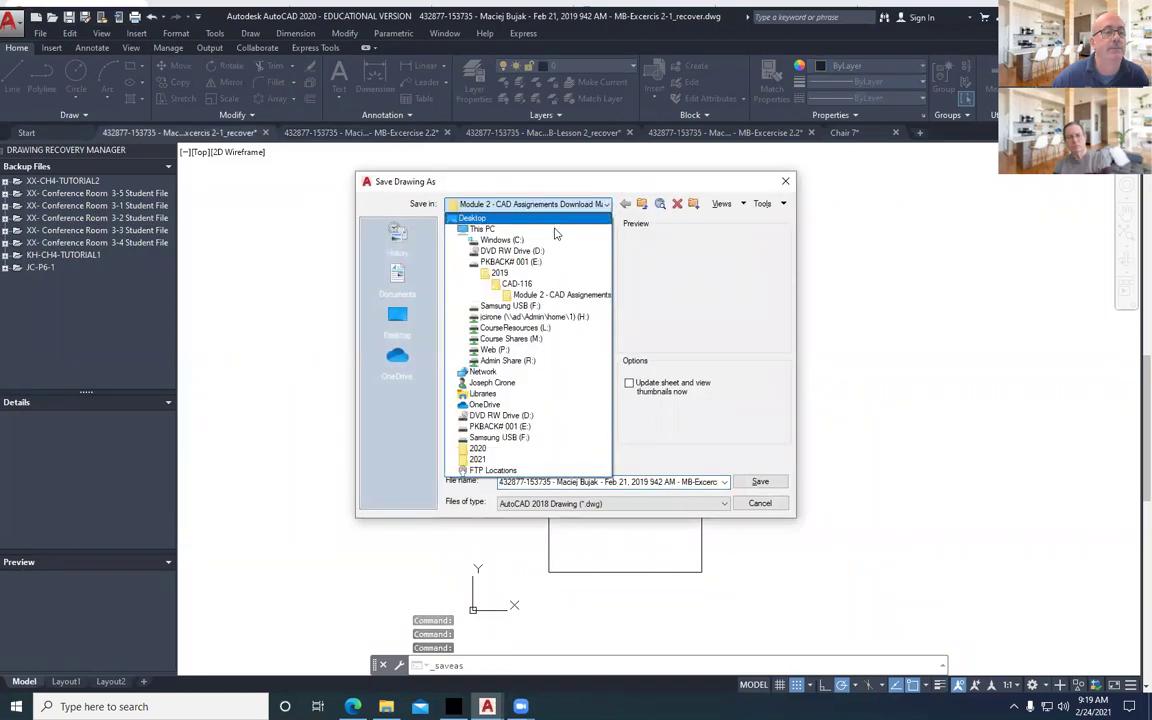
{"action": "left_click", "coordinate": [472, 217]}
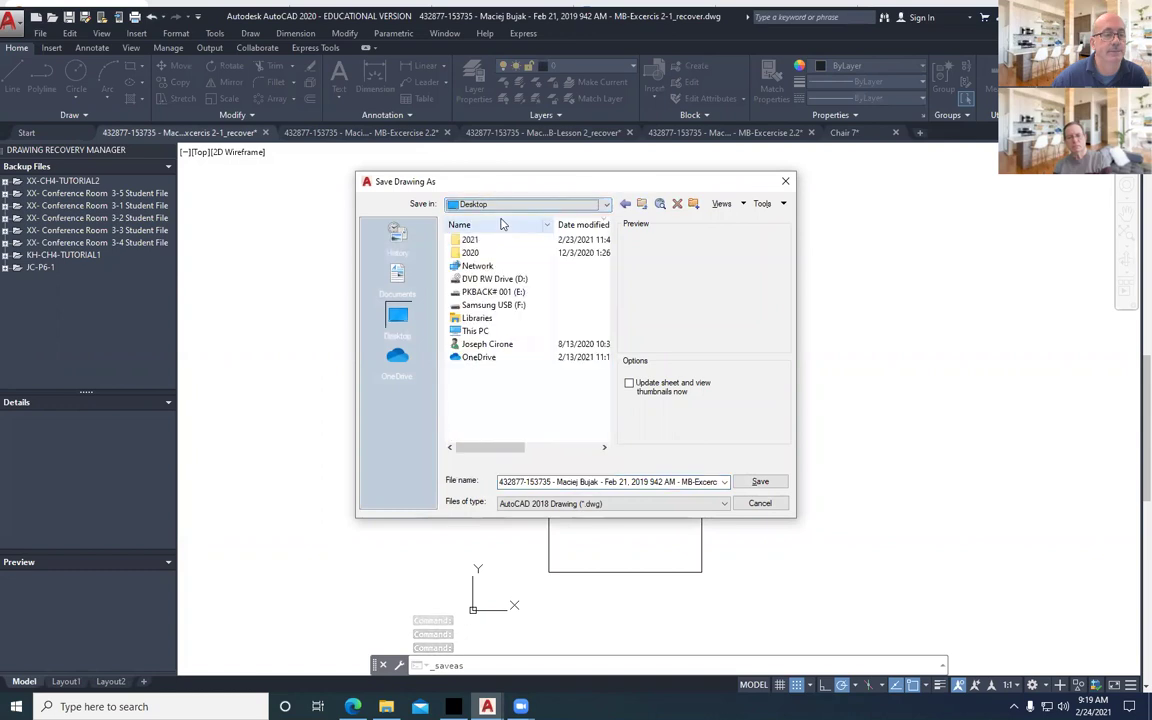
{"action": "triple_click", "coordinate": [625, 483]}
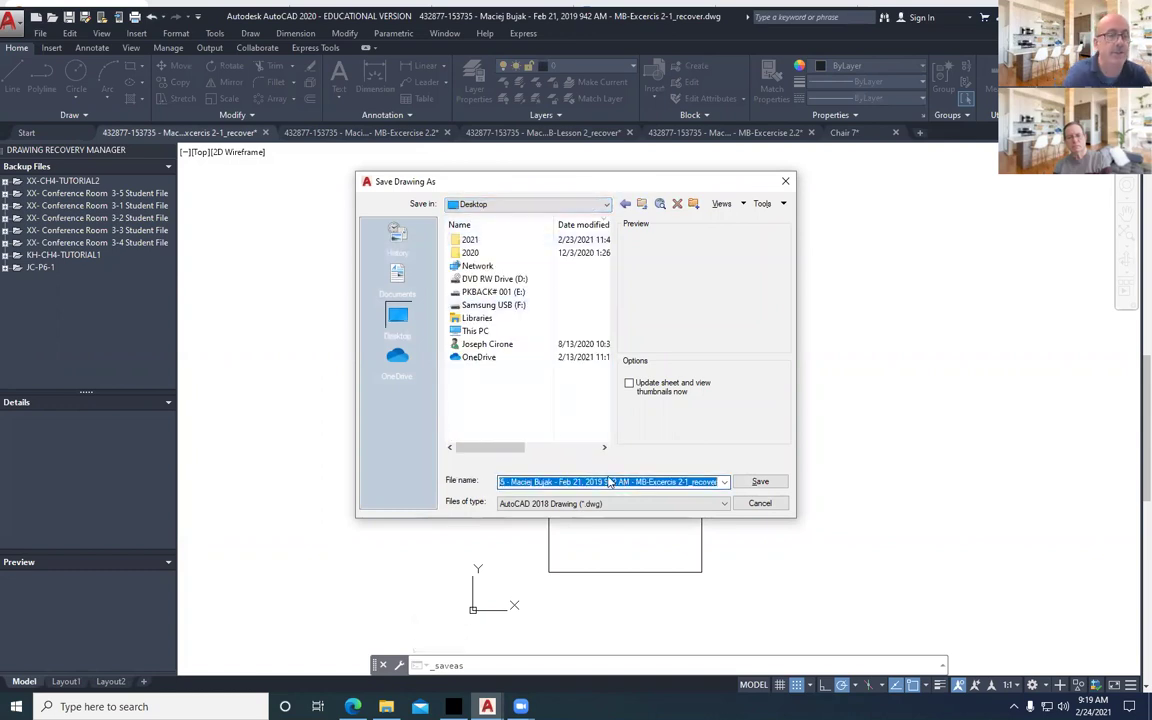
{"action": "type", "text": "JC-Lab2"}
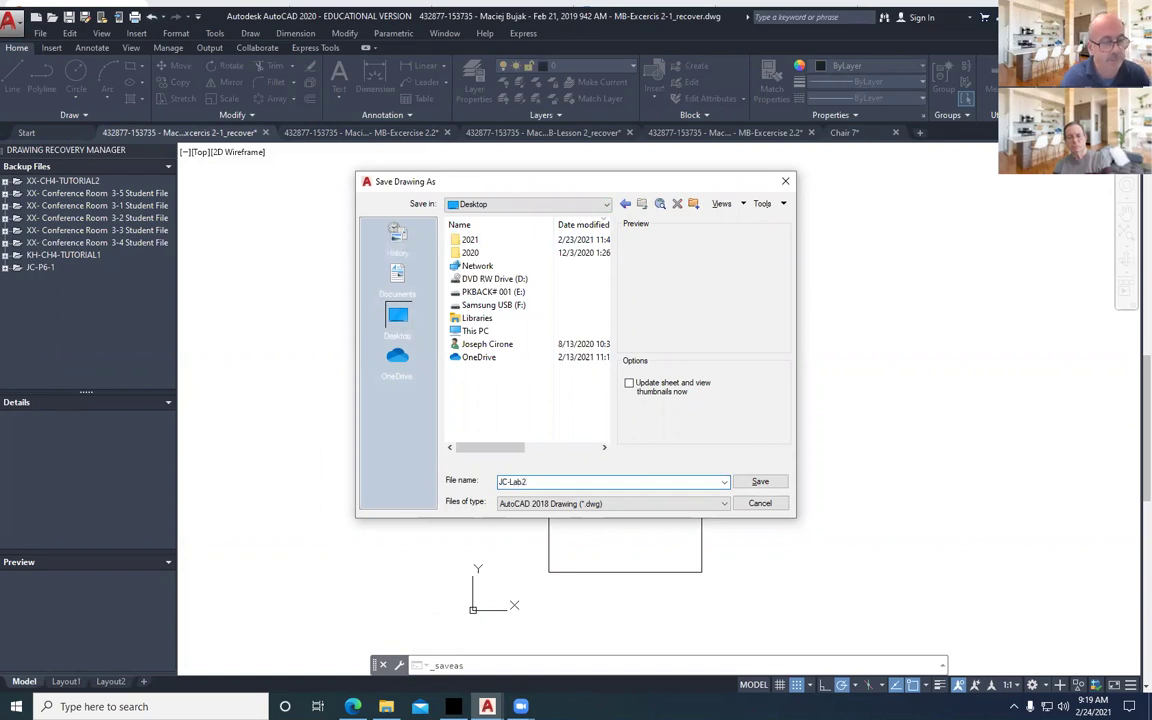
{"action": "type", "text": "A"}
{"action": "key", "text": "Return"}
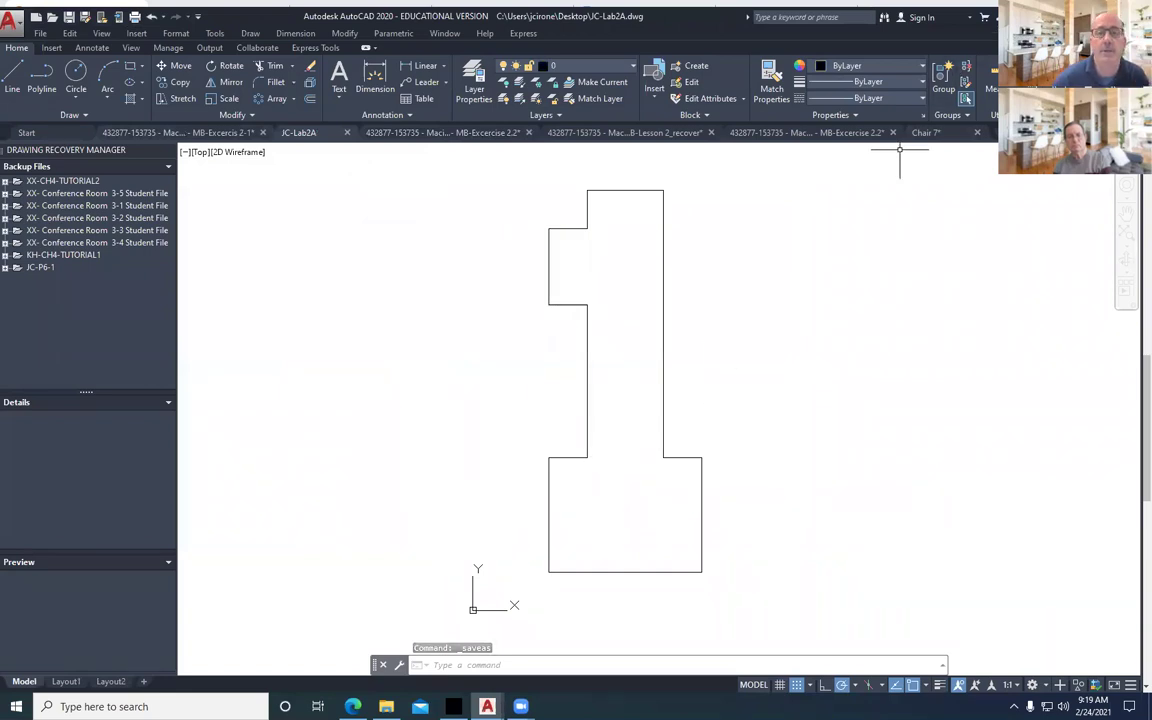
Return to the course site in the browser, view it as a student, and open the Module 2 CAD assignments submission folder.
{"action": "key", "text": "alt+Tab"}
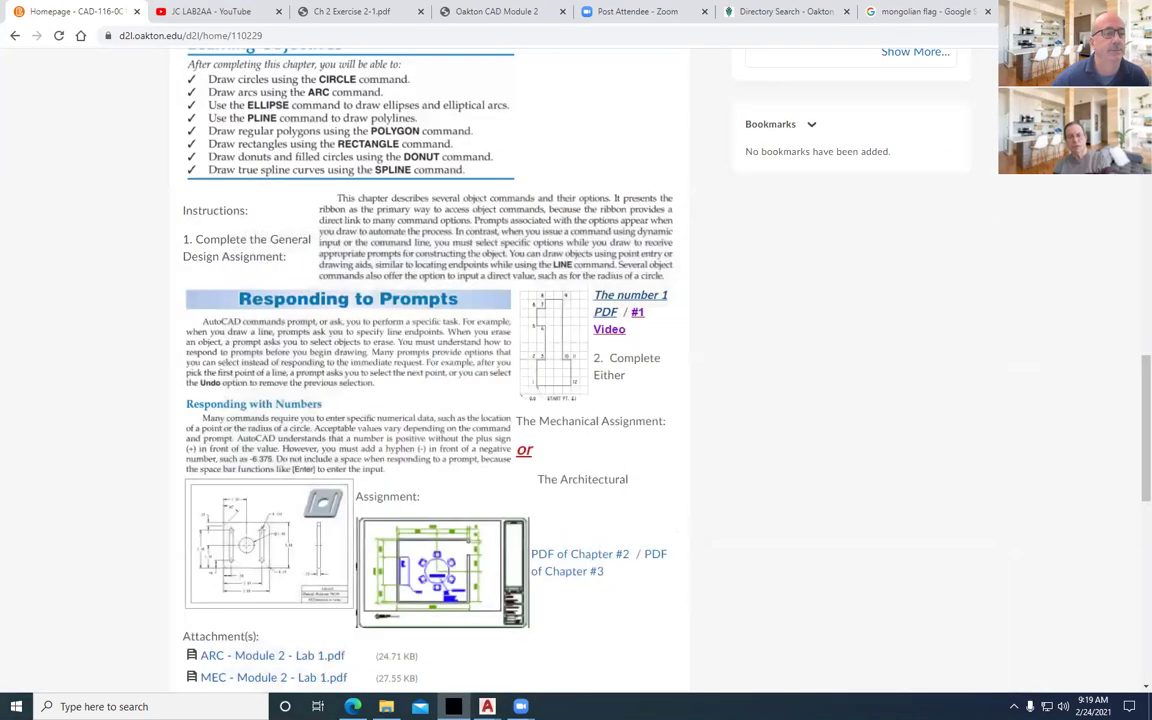
{"action": "scroll", "coordinate": [62, 314], "scroll_direction": "up", "scroll_amount": 15}
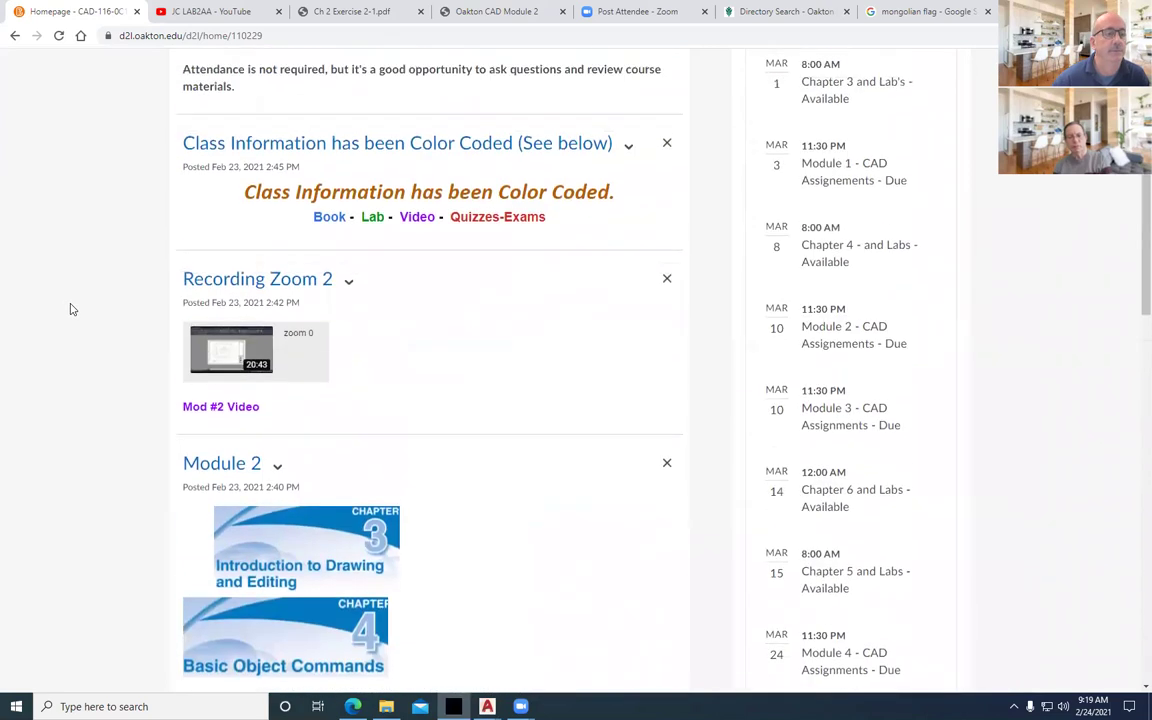
{"action": "scroll", "coordinate": [72, 310], "scroll_direction": "up", "scroll_amount": 4}
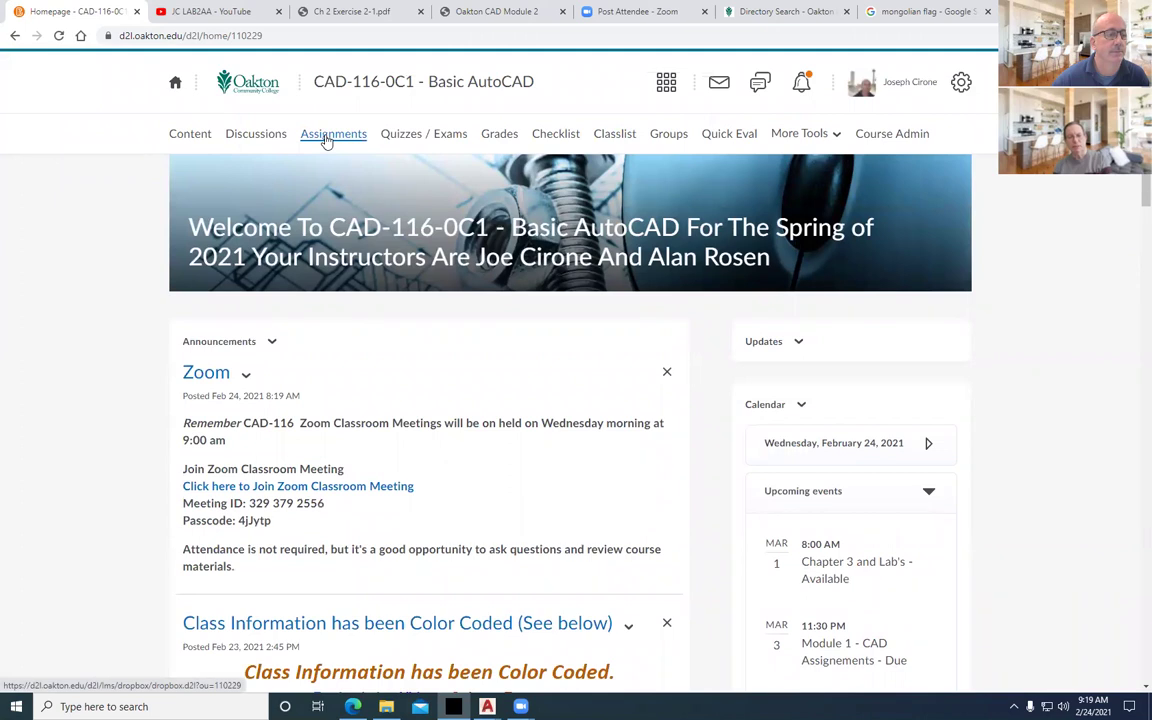
{"action": "left_click", "coordinate": [326, 139]}
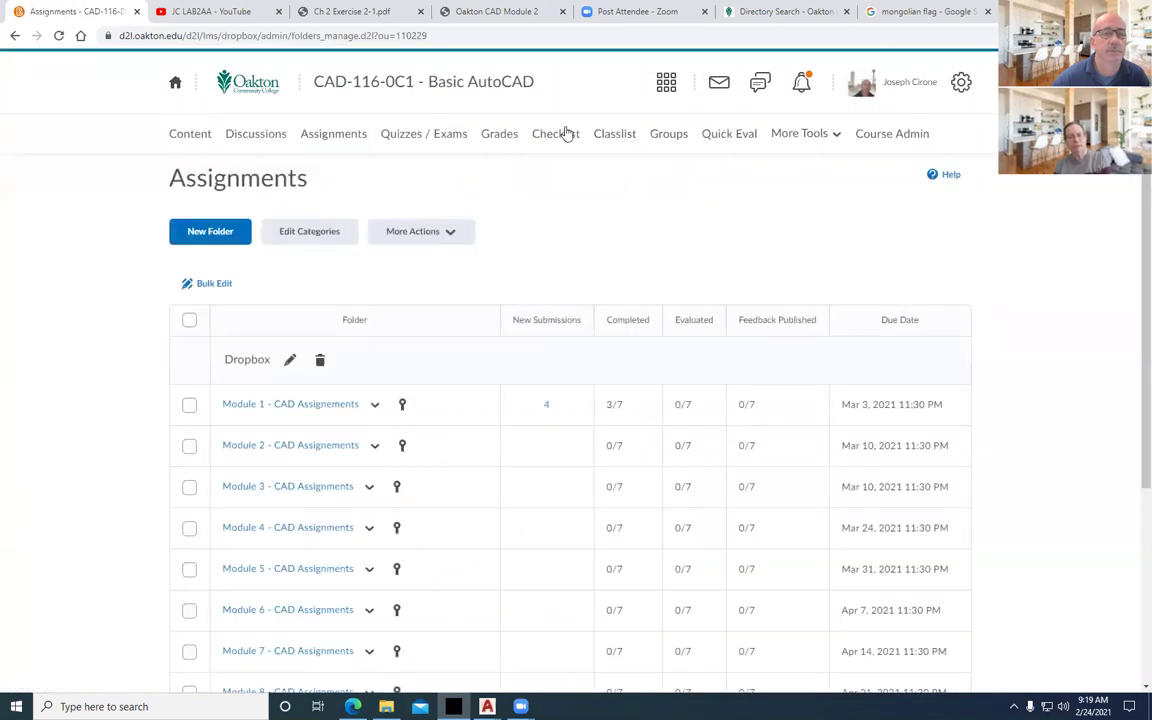
{"action": "left_click", "coordinate": [895, 84]}
{"action": "left_click", "coordinate": [860, 135]}
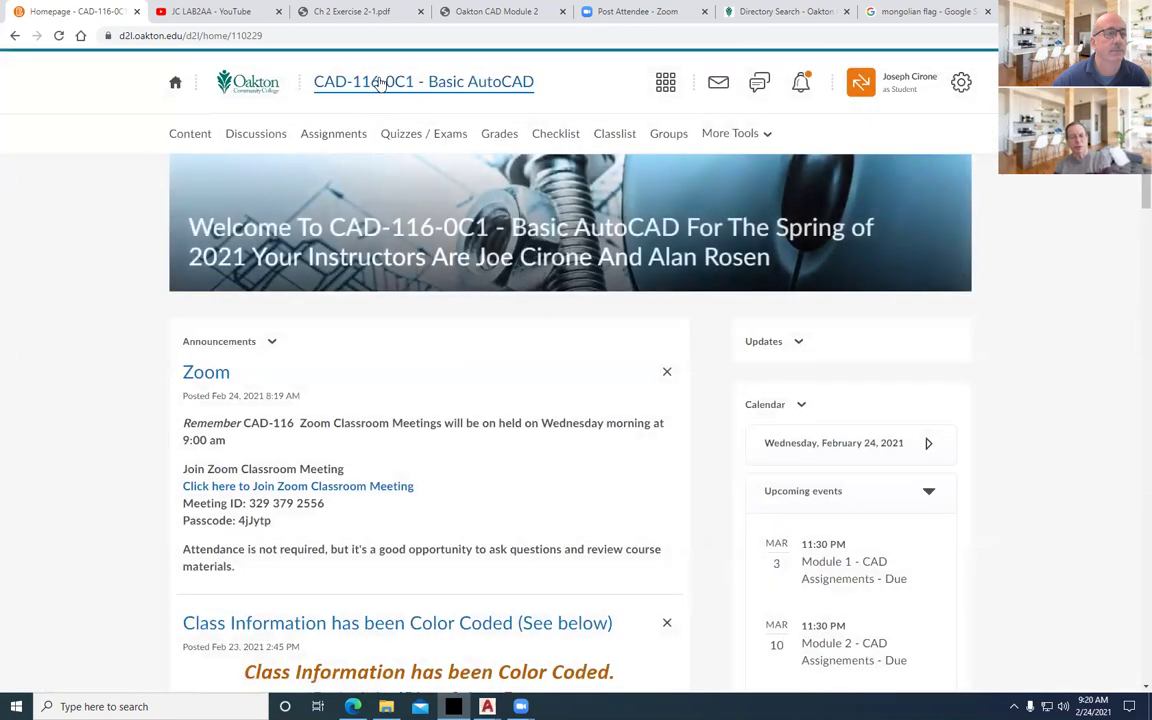
{"action": "left_click", "coordinate": [328, 136]}
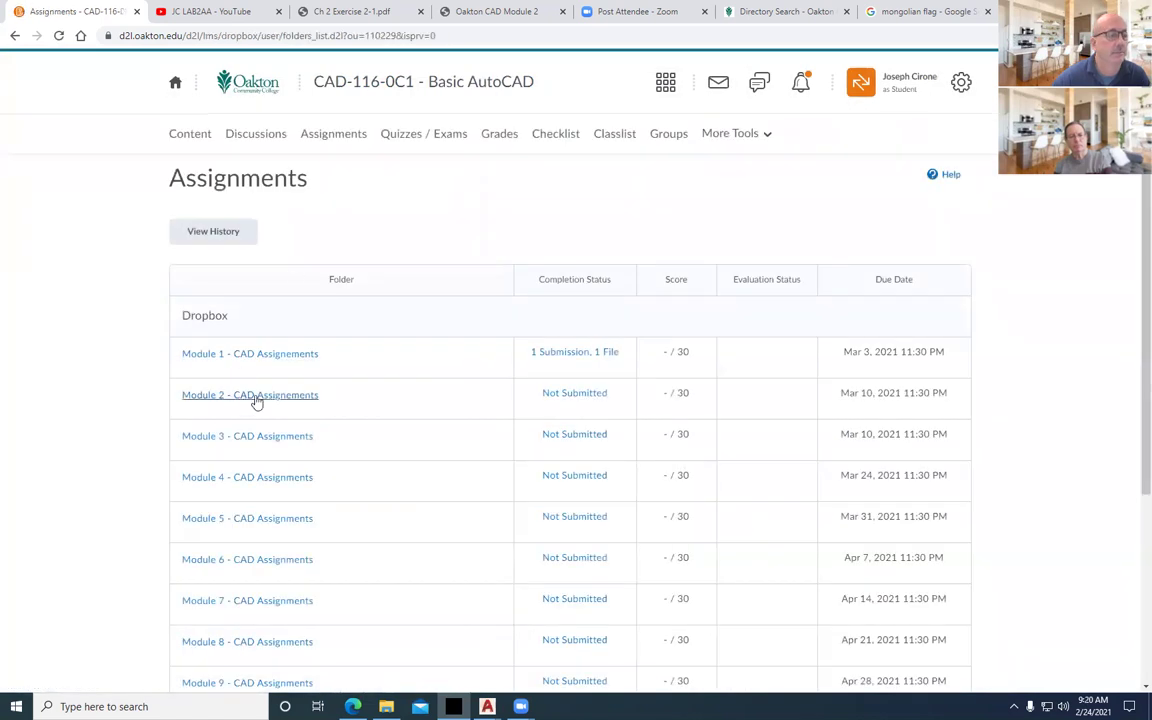
{"action": "left_click", "coordinate": [183, 396]}
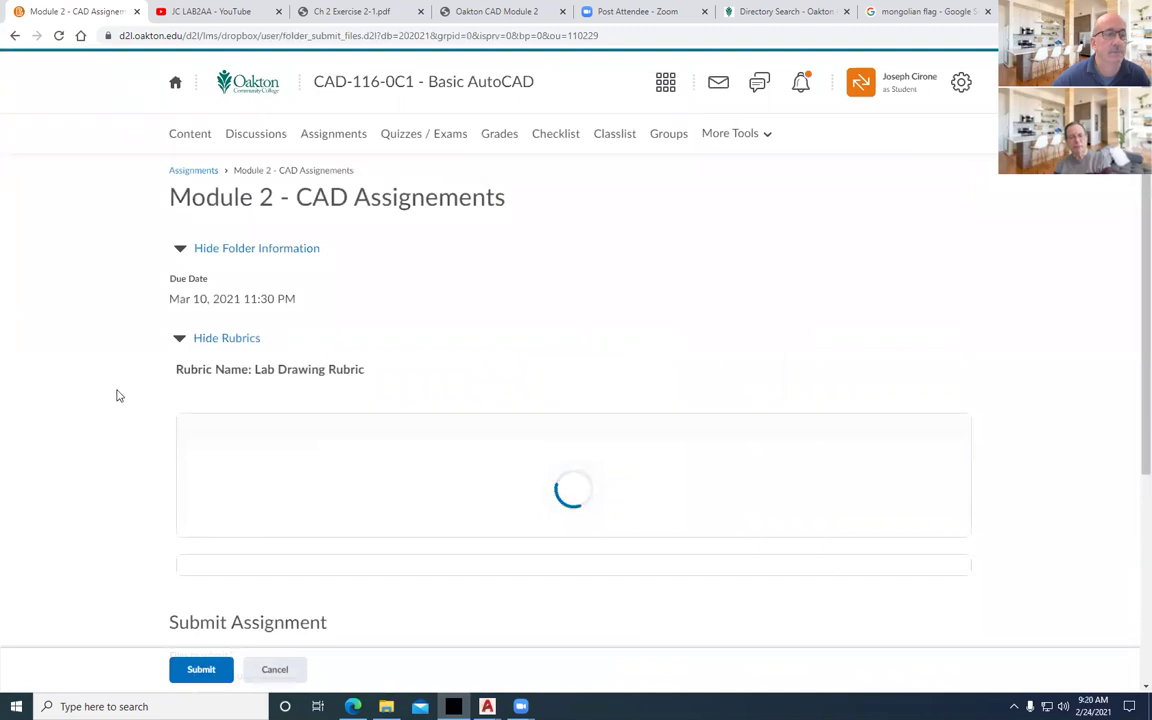
Read through the Lab Drawing Rubric criteria, from Completeness to Proper Usage of CAD Features, down to the Submit Assignment section.
{"action": "scroll", "coordinate": [689, 337], "scroll_direction": "down", "scroll_amount": 3}
{"action": "scroll", "coordinate": [1065, 316], "scroll_direction": "down", "scroll_amount": 3}
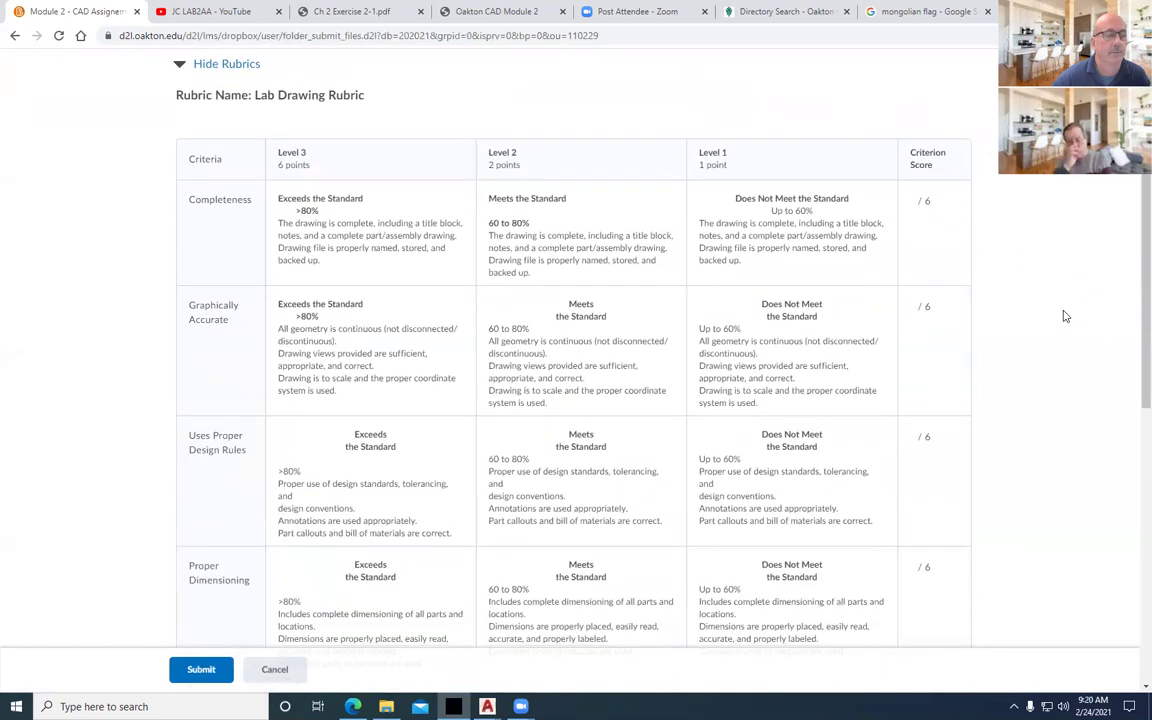
{"action": "scroll", "coordinate": [1065, 316], "scroll_direction": "down", "scroll_amount": 2}
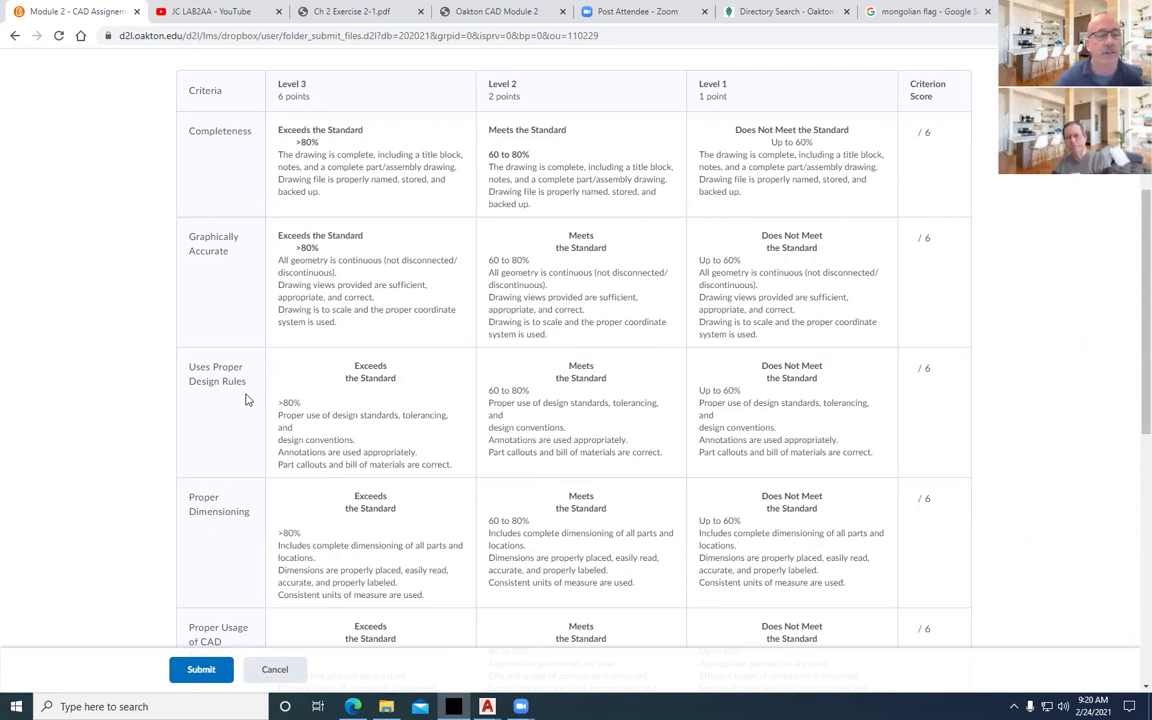
{"action": "scroll", "coordinate": [223, 486], "scroll_direction": "down", "scroll_amount": 2}
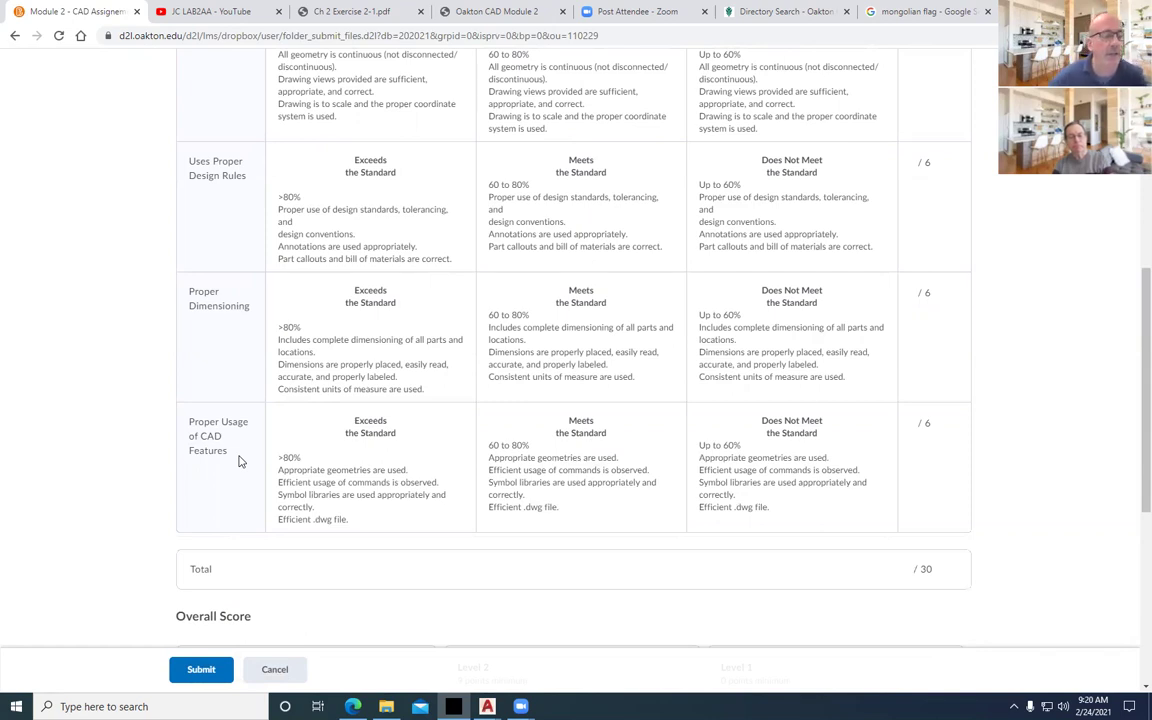
{"action": "scroll", "coordinate": [293, 396], "scroll_direction": "down", "scroll_amount": 3}
{"action": "scroll", "coordinate": [296, 402], "scroll_direction": "down", "scroll_amount": 1}
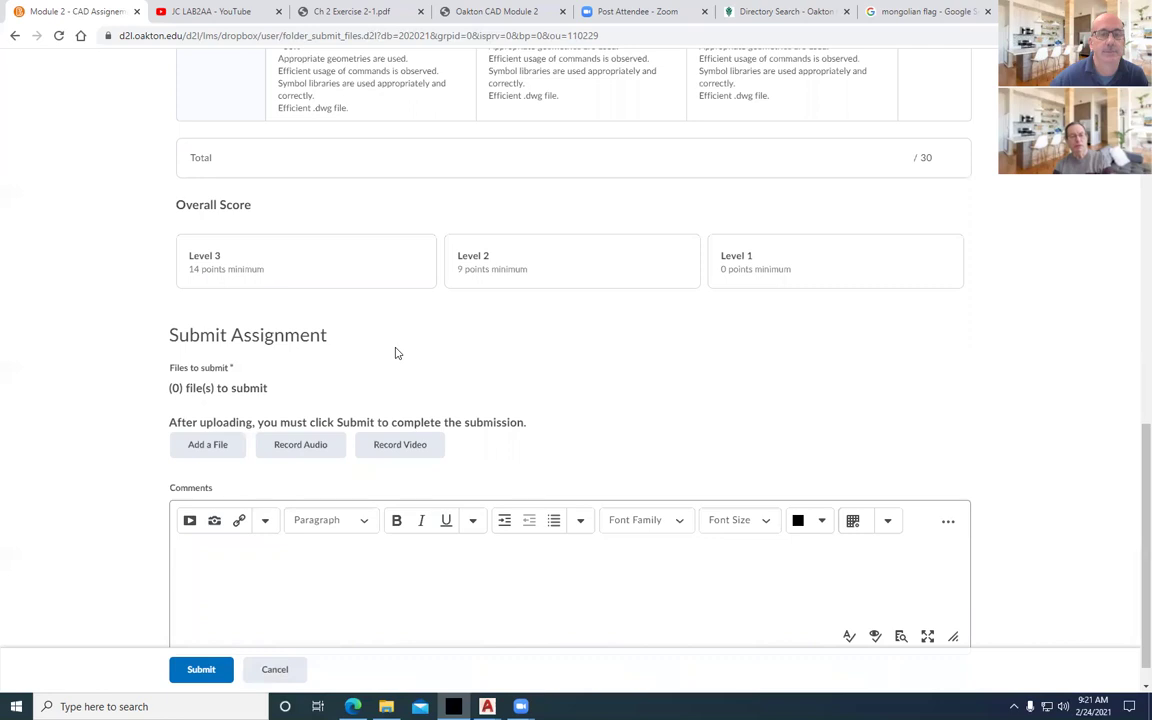
{"action": "scroll", "coordinate": [395, 353], "scroll_direction": "down", "scroll_amount": 1}
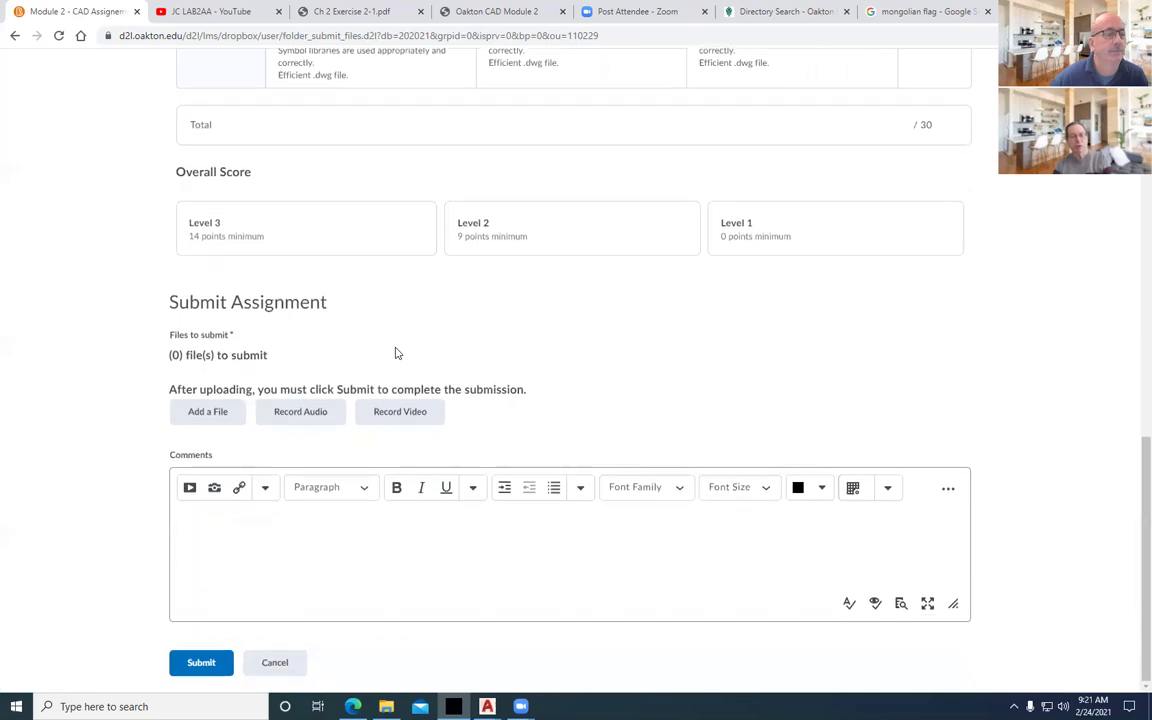
Add JC-Lab2A.dwg from the computer's Desktop folder to the assignment submission, sorting the files by date to find it.
{"action": "left_click", "coordinate": [216, 419]}
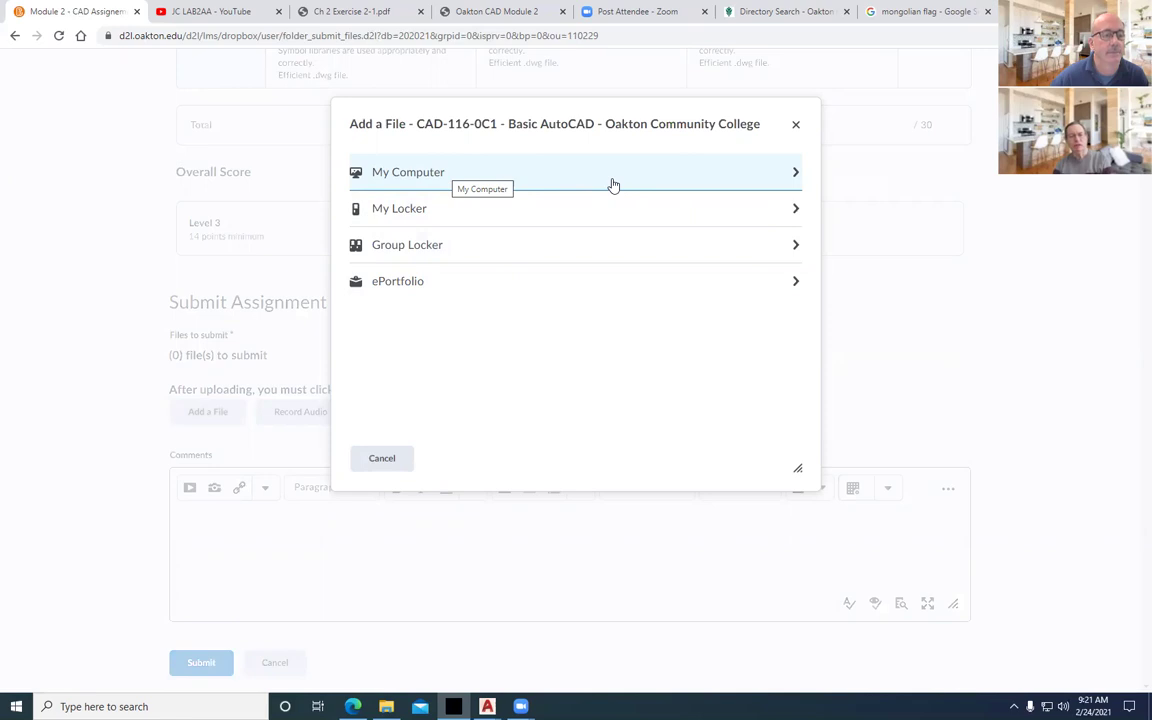
{"action": "left_click", "coordinate": [417, 177]}
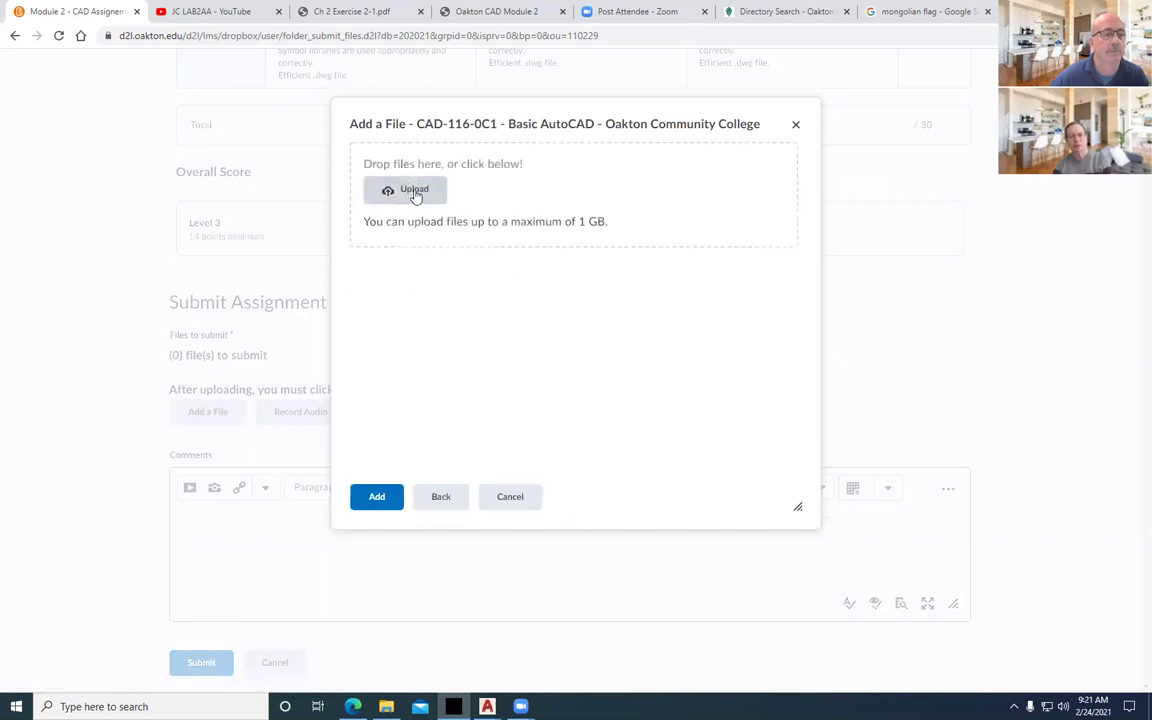
{"action": "left_click", "coordinate": [416, 193]}
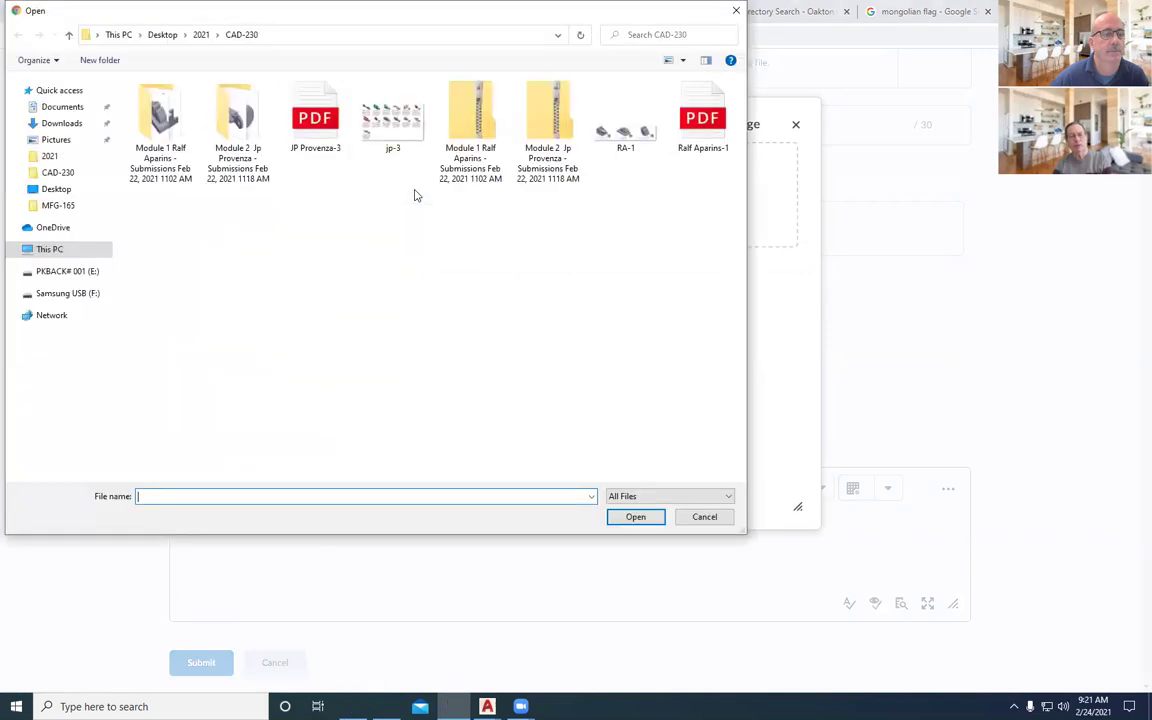
{"action": "left_click", "coordinate": [162, 35]}
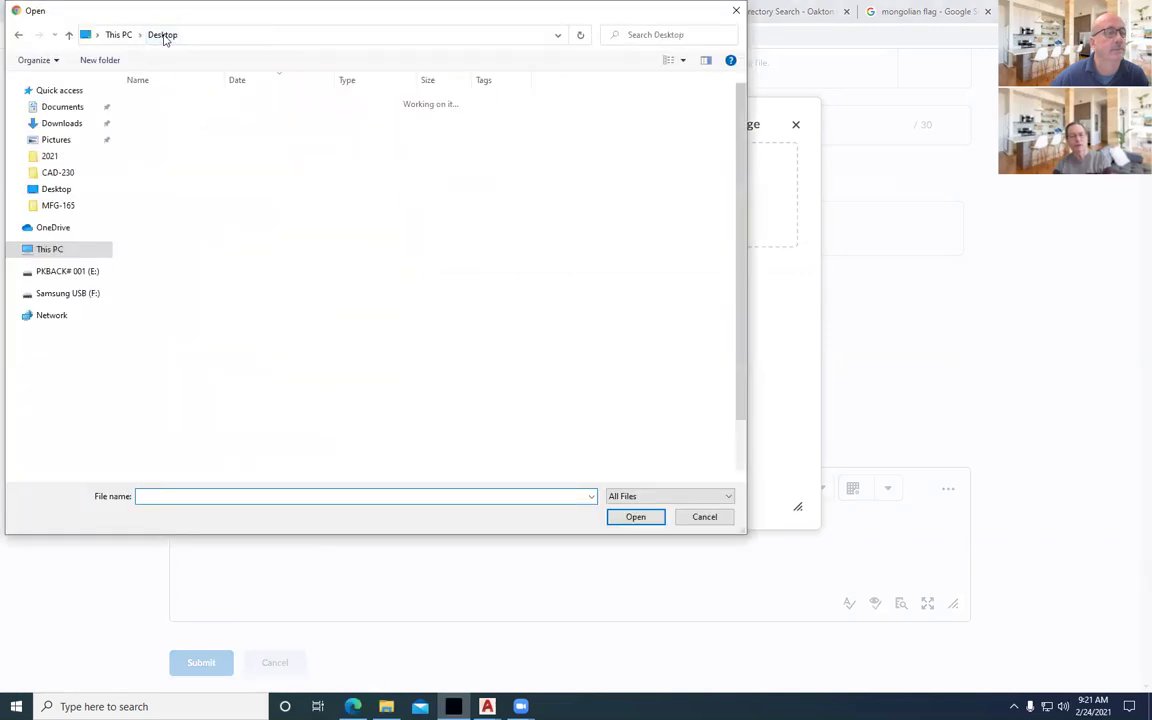
{"action": "left_click", "coordinate": [250, 82]}
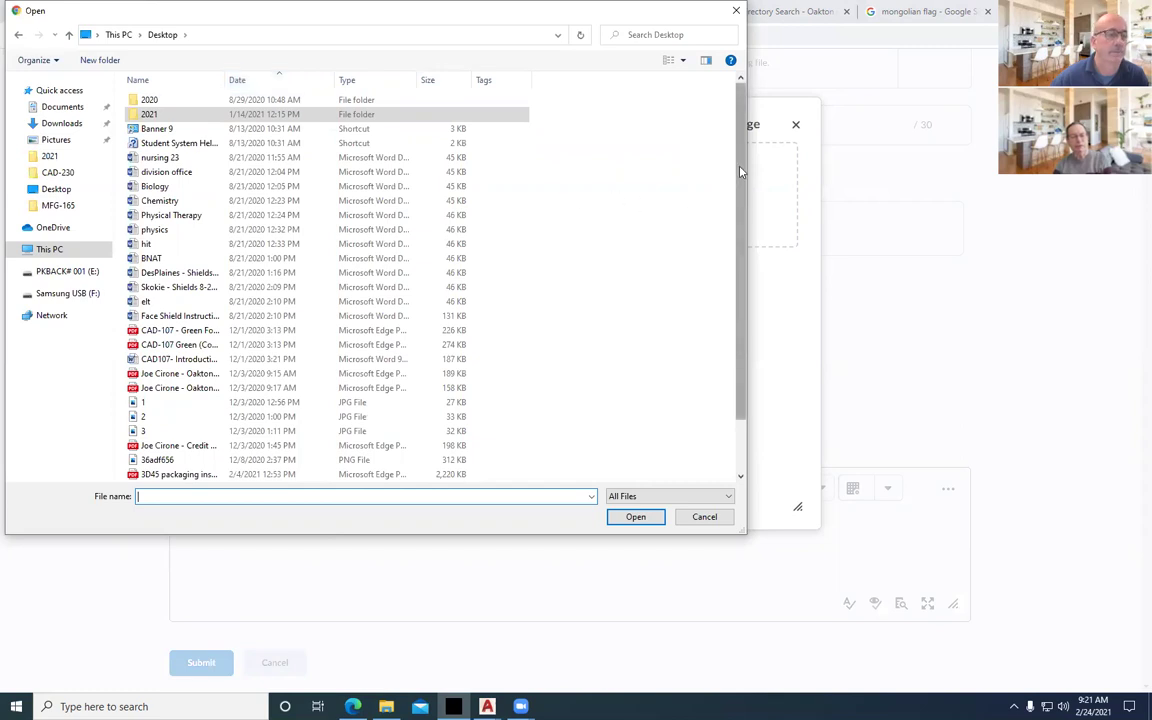
{"action": "scroll", "coordinate": [734, 182], "scroll_direction": "down", "scroll_amount": 2}
{"action": "left_click", "coordinate": [200, 475]}
{"action": "left_click", "coordinate": [636, 518]}
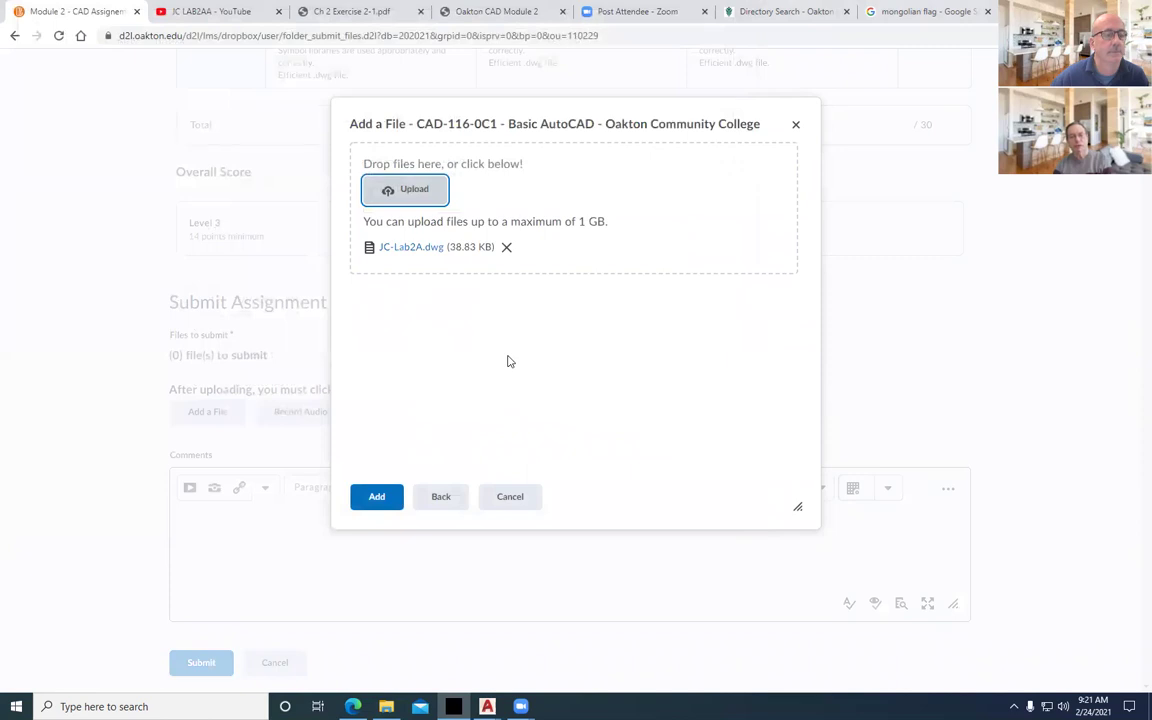
{"action": "left_click", "coordinate": [376, 500]}
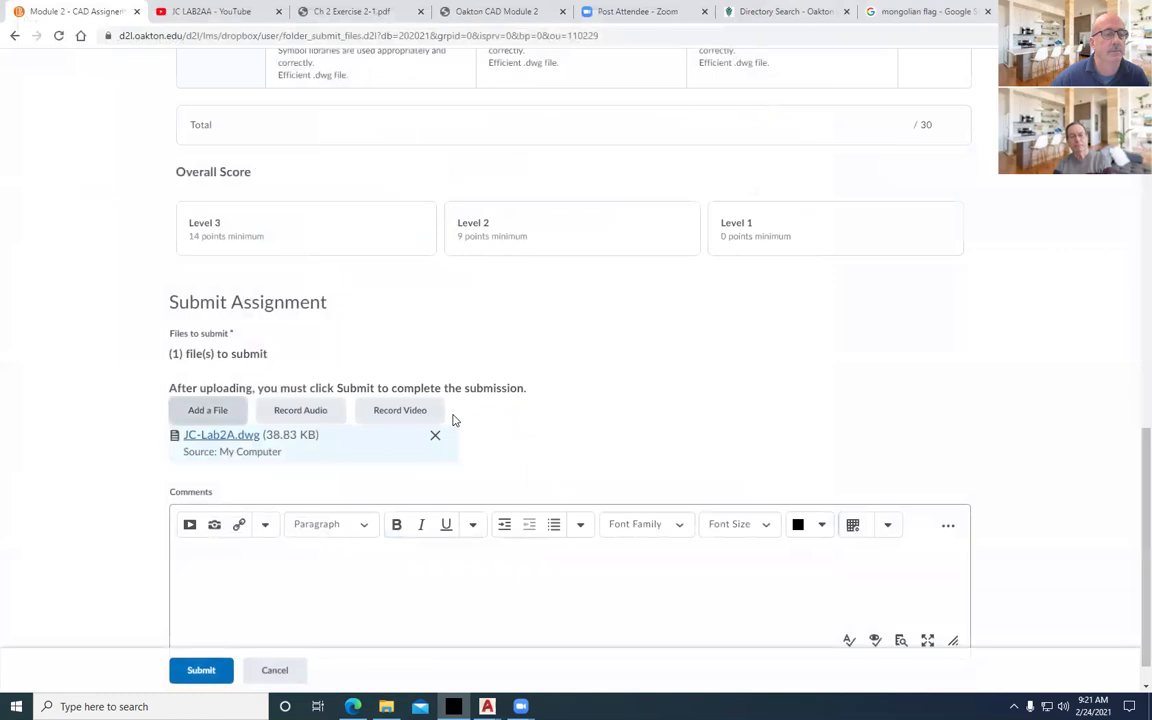
Enter the comment "Hello, Here is my drawing.....Can you look this over?" and submit the assignment.
{"action": "scroll", "coordinate": [433, 437], "scroll_direction": "down", "scroll_amount": 1}
{"action": "left_click", "coordinate": [251, 520]}
{"action": "type", "text": "Here i"}
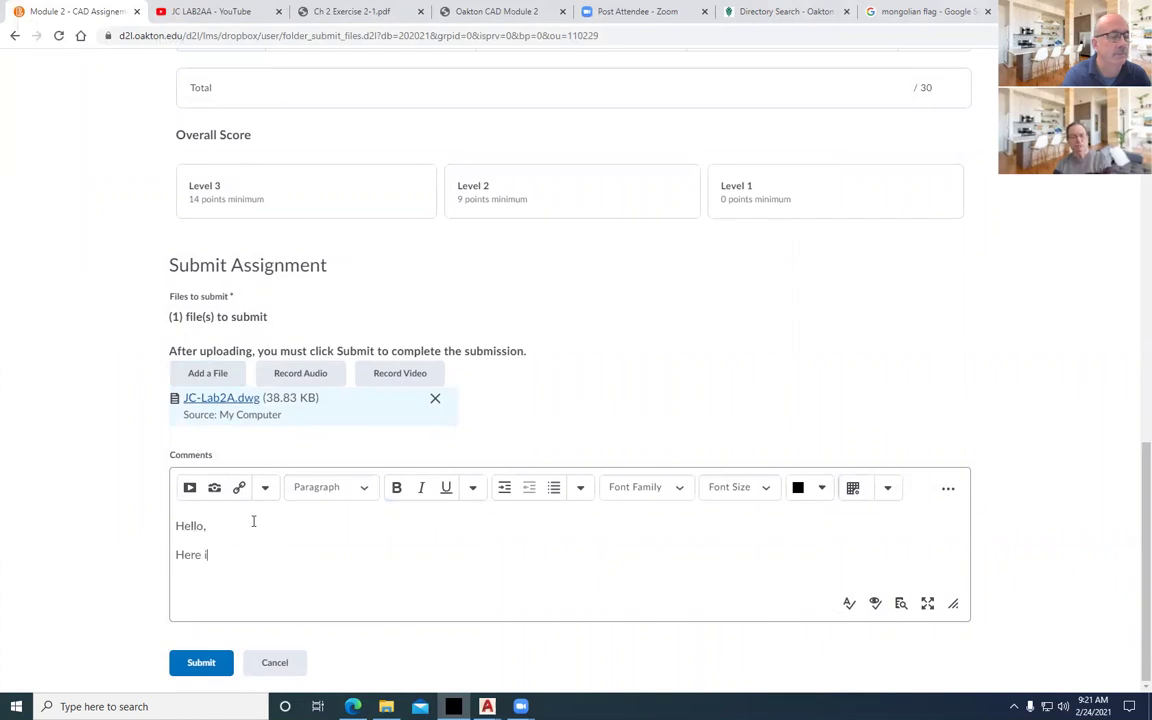
{"action": "type", "text": "y drawing.....Can you look this over?"}
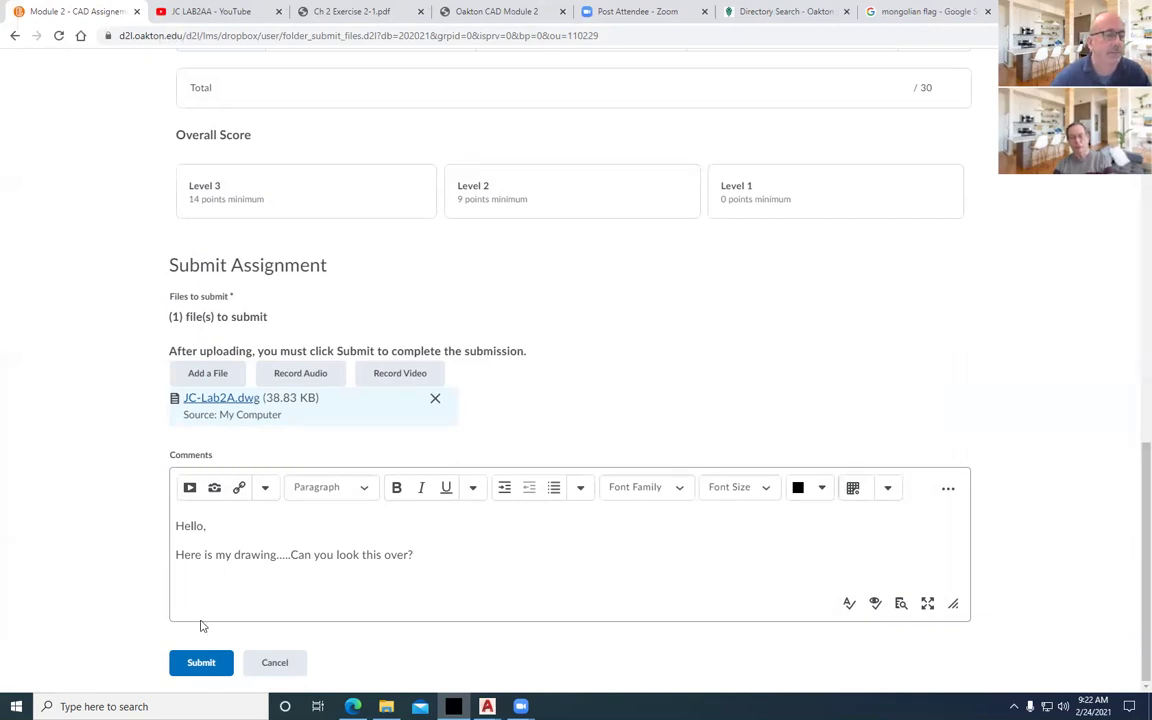
{"action": "left_click", "coordinate": [201, 663]}
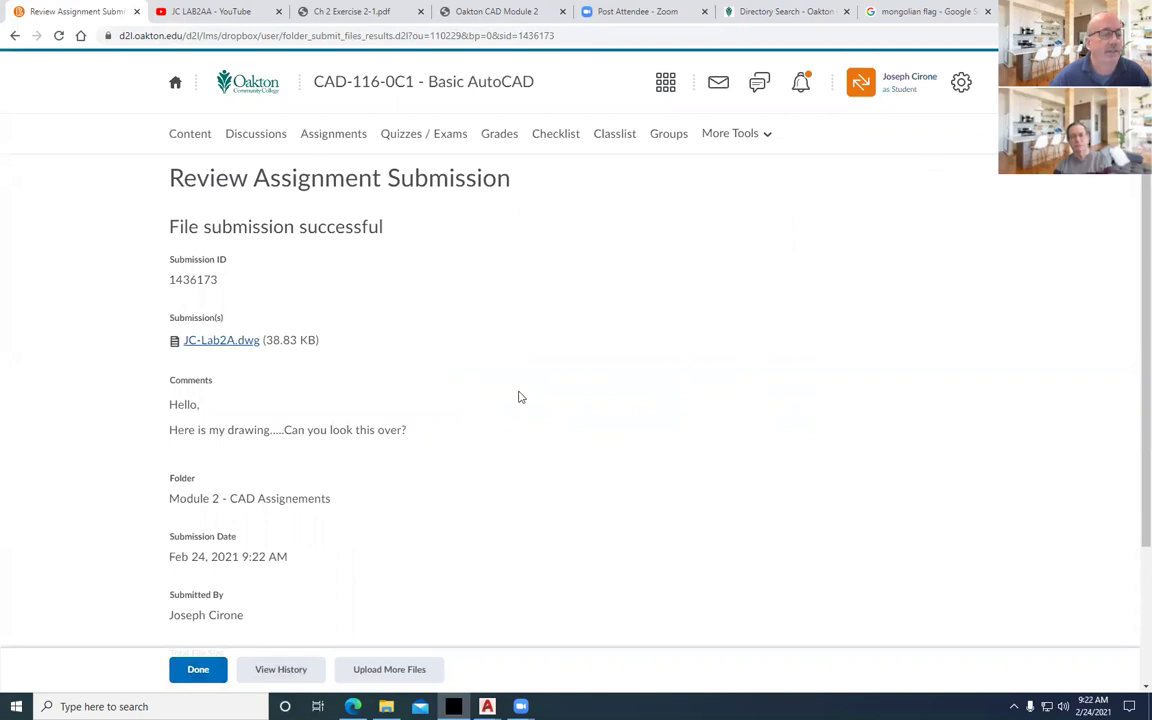
Review the submission confirmation details down to the email status and check the course notifications.
{"action": "scroll", "coordinate": [400, 460], "scroll_direction": "down", "scroll_amount": 3}
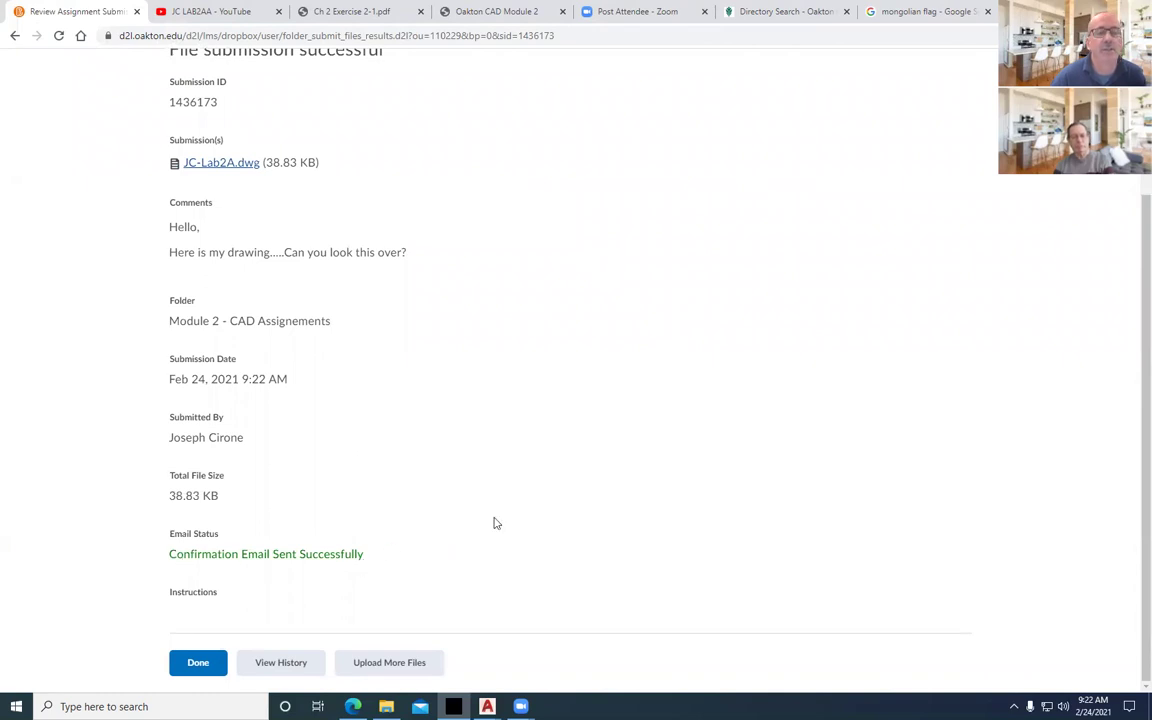
{"action": "scroll", "coordinate": [540, 505], "scroll_direction": "up", "scroll_amount": 3}
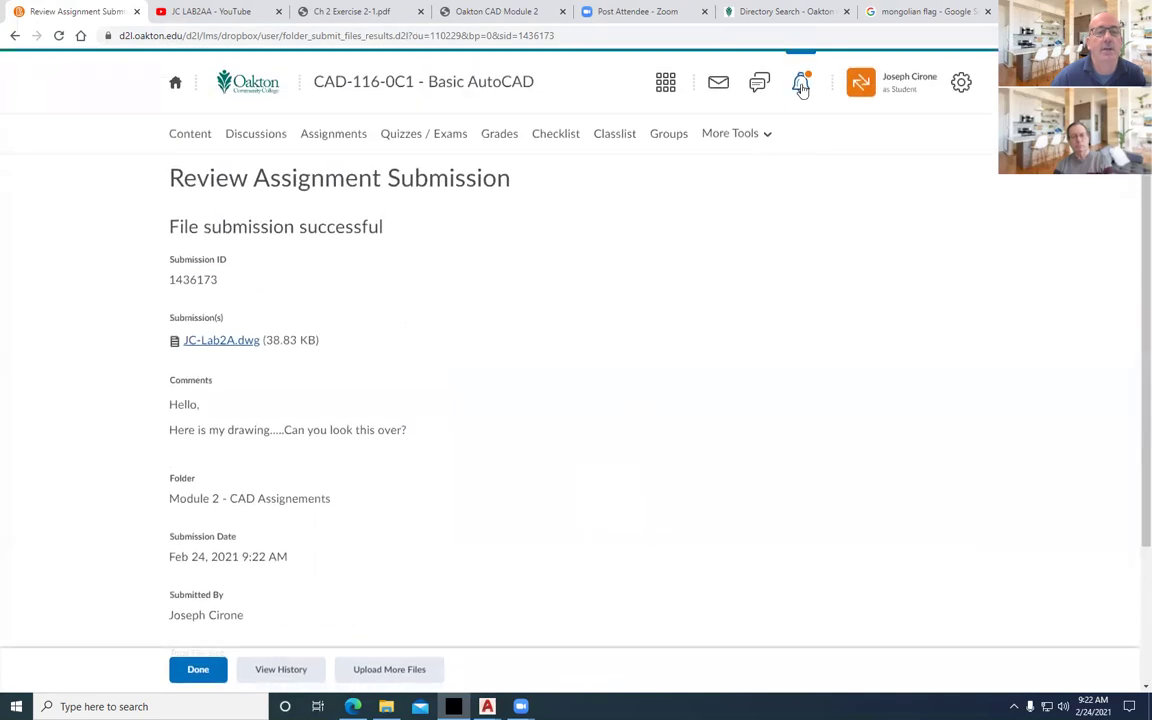
{"action": "left_click", "coordinate": [801, 86]}
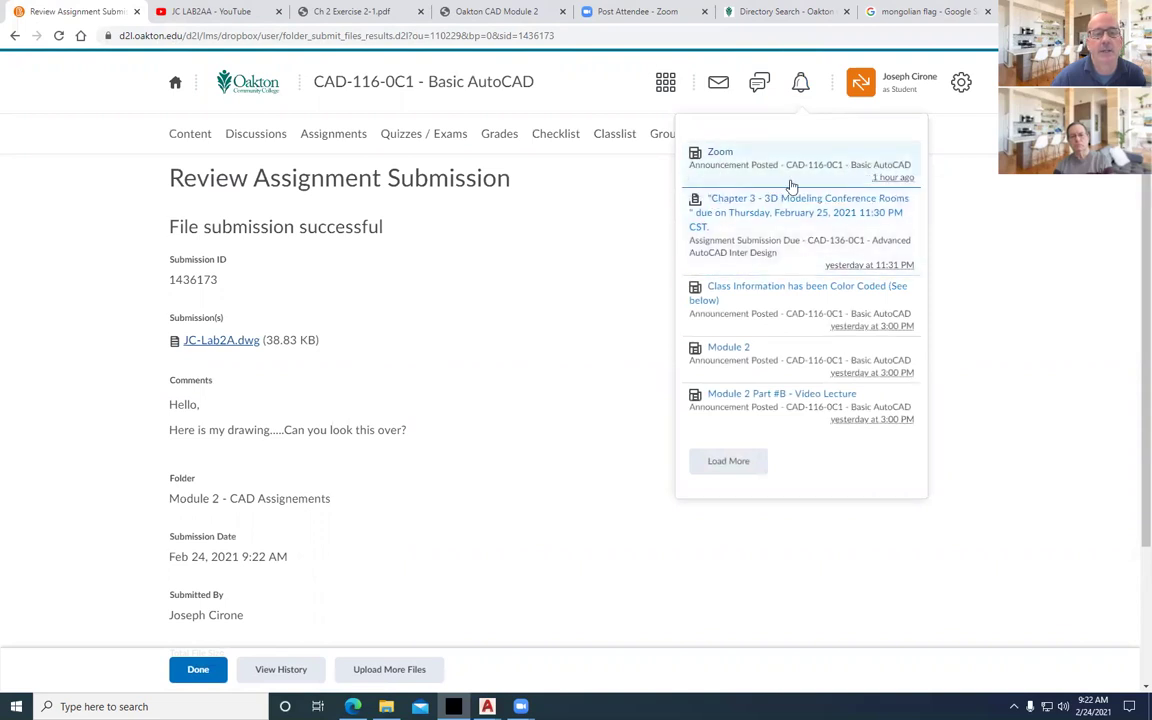
{"action": "left_click", "coordinate": [590, 279]}
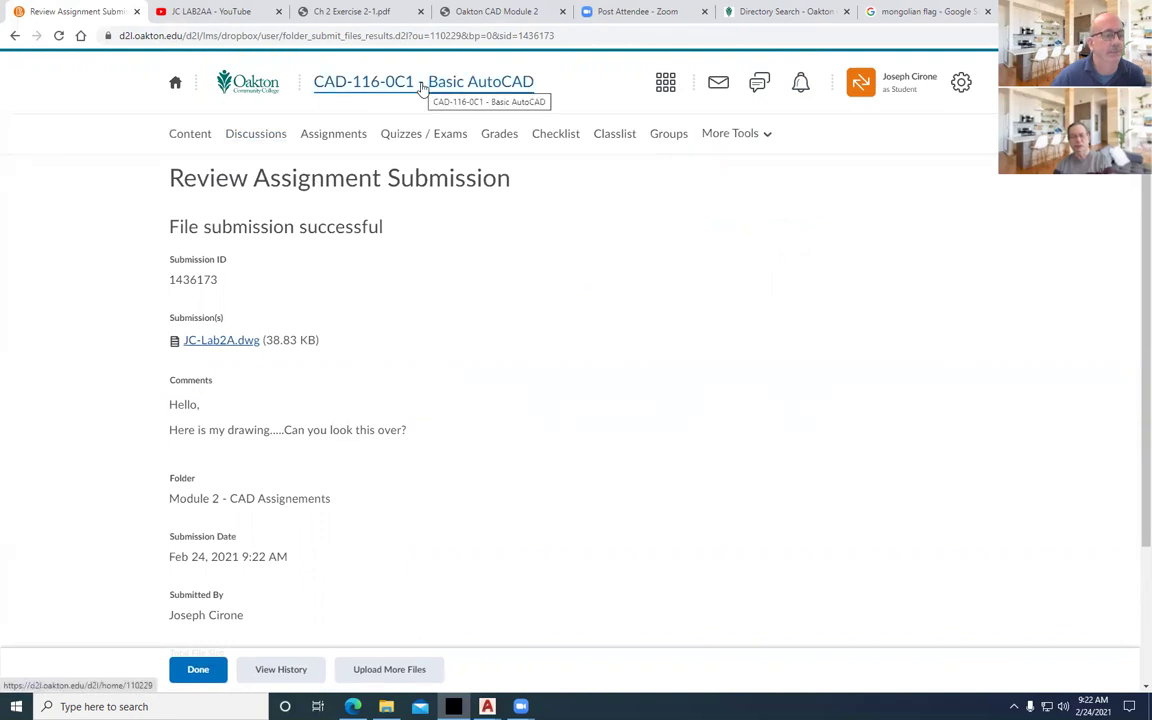
Finish the submission review, returning to the Assignments list, and check the recent messages for the submission receipt.
{"action": "left_click", "coordinate": [198, 669]}
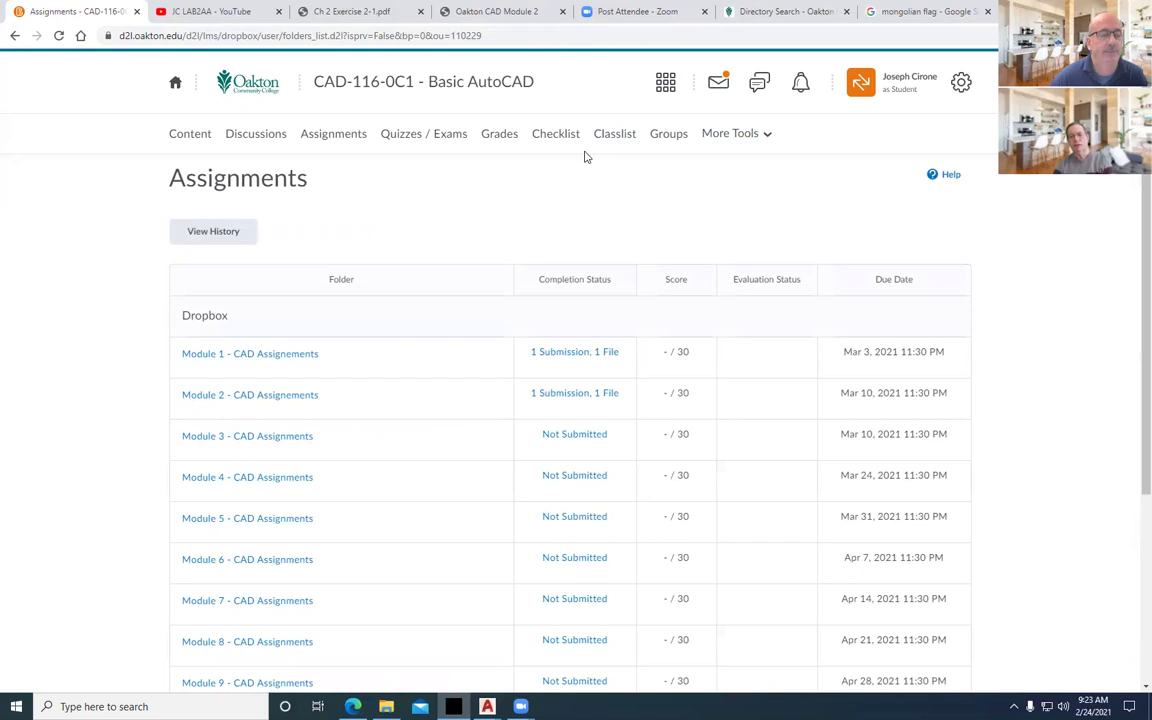
{"action": "left_click", "coordinate": [720, 87]}
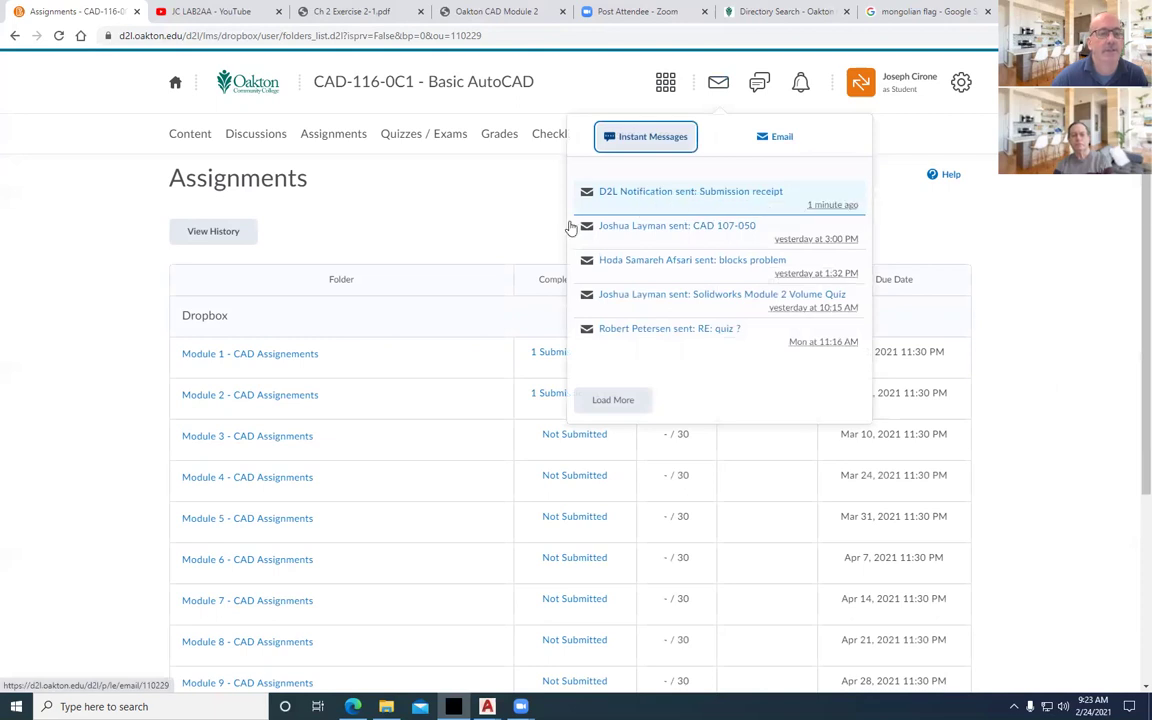
{"action": "left_click", "coordinate": [505, 224]}
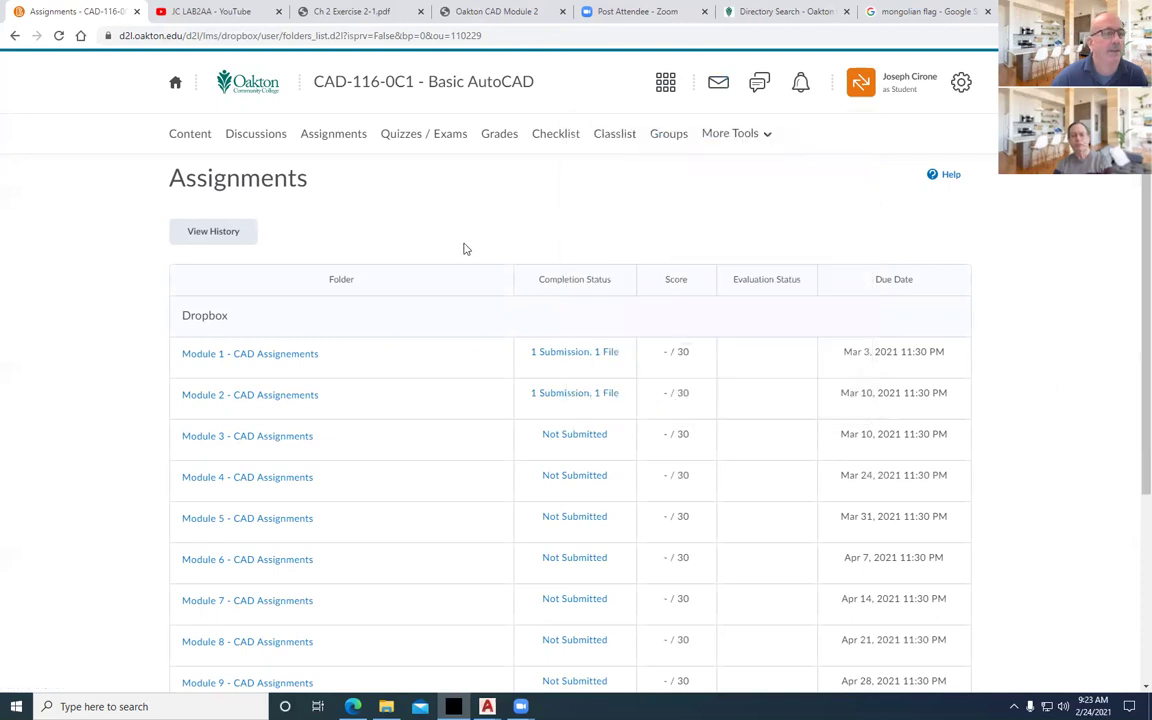
Return to the course homepage and look through the announcements down to the Module 2 Part #B - Video Lecture links.
{"action": "left_click", "coordinate": [448, 86]}
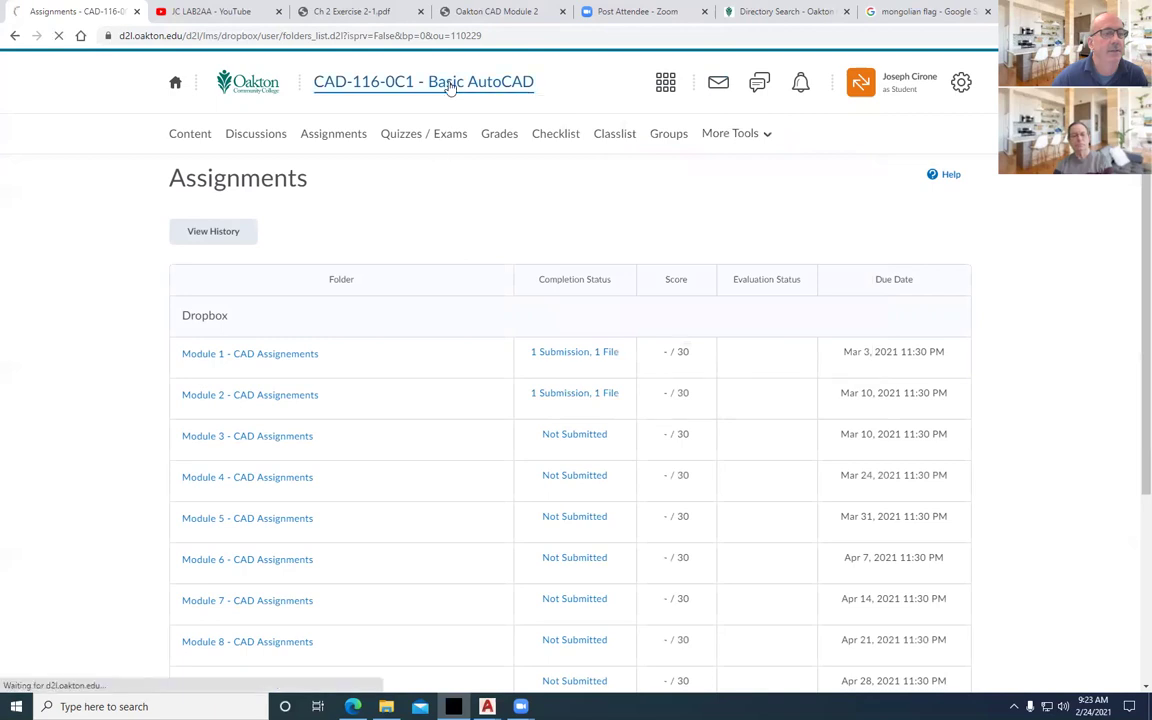
{"action": "scroll", "coordinate": [386, 352], "scroll_direction": "down", "scroll_amount": 2}
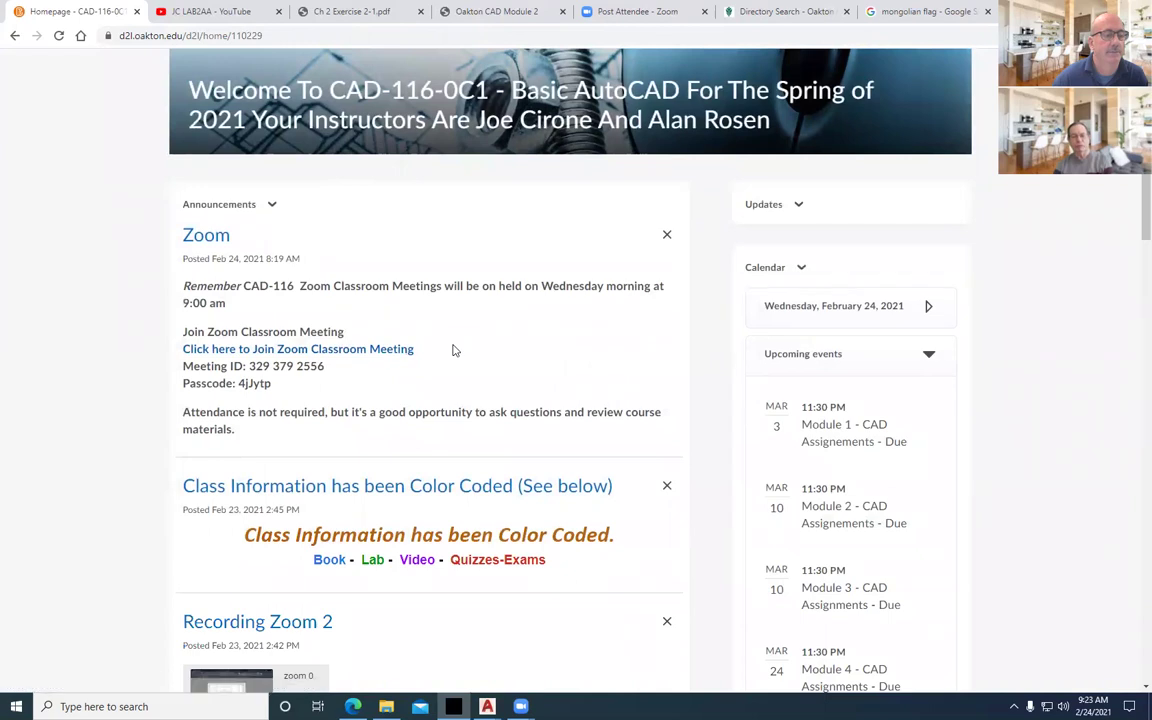
{"action": "scroll", "coordinate": [453, 350], "scroll_direction": "down", "scroll_amount": 4}
{"action": "scroll", "coordinate": [453, 352], "scroll_direction": "down", "scroll_amount": 8}
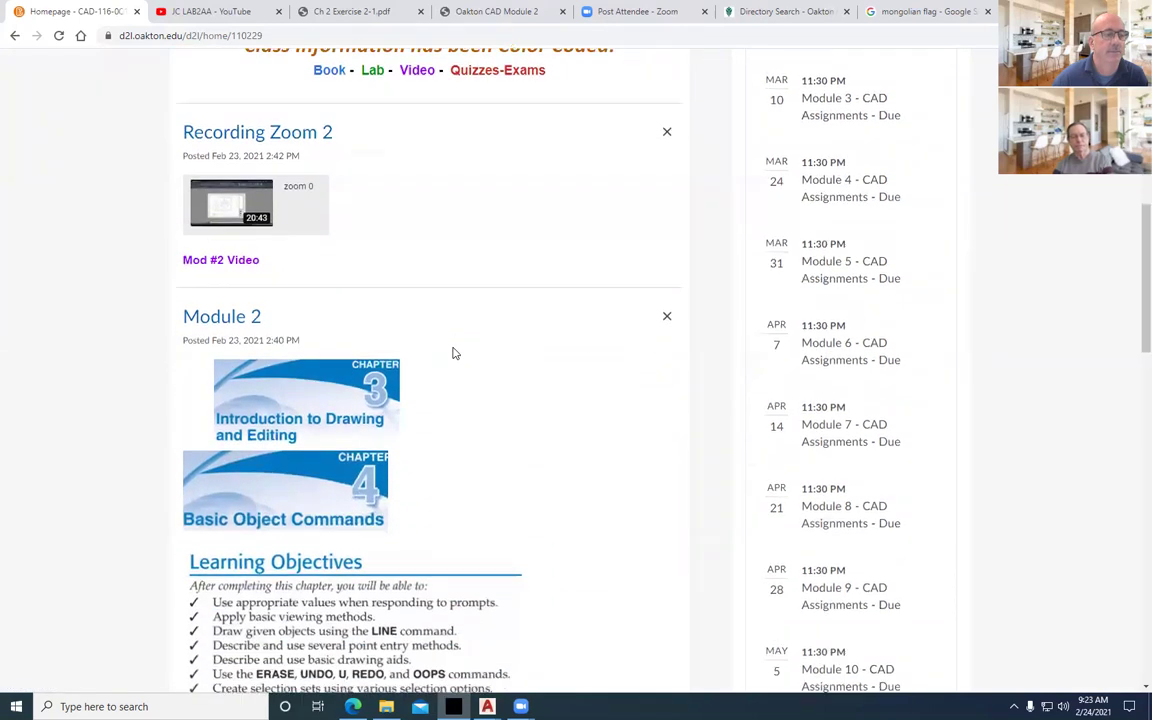
{"action": "scroll", "coordinate": [453, 352], "scroll_direction": "down", "scroll_amount": 3}
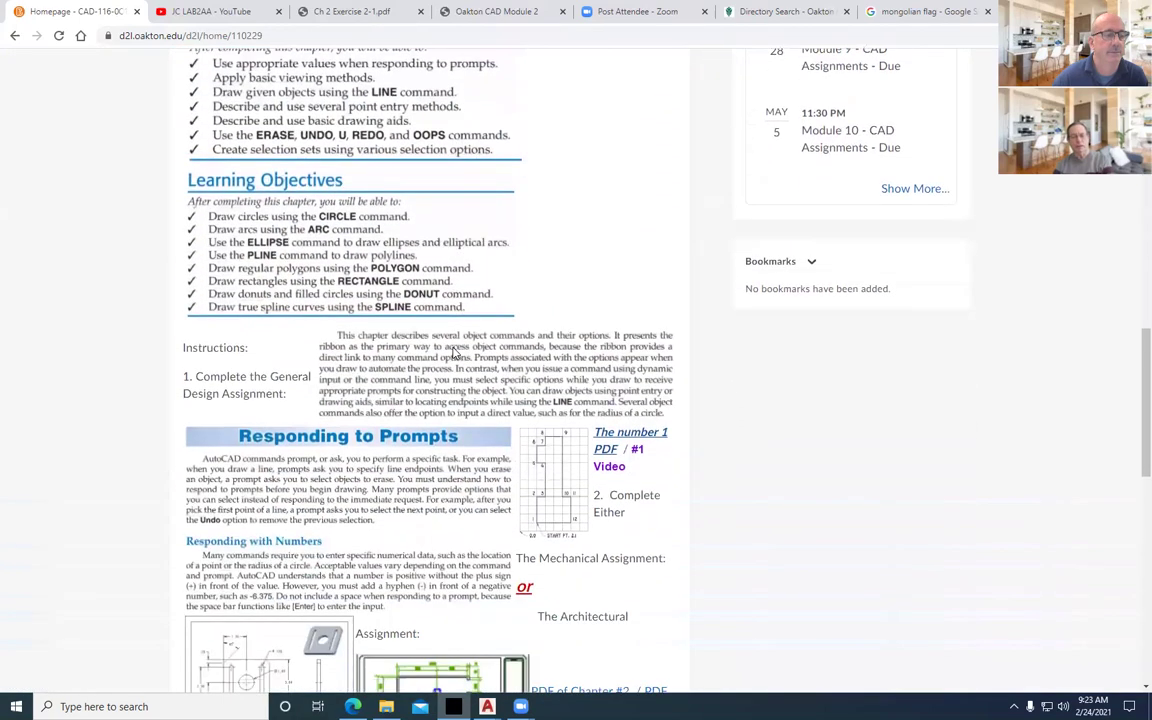
{"action": "scroll", "coordinate": [453, 352], "scroll_direction": "down", "scroll_amount": 1}
{"action": "scroll", "coordinate": [453, 352], "scroll_direction": "down", "scroll_amount": 4}
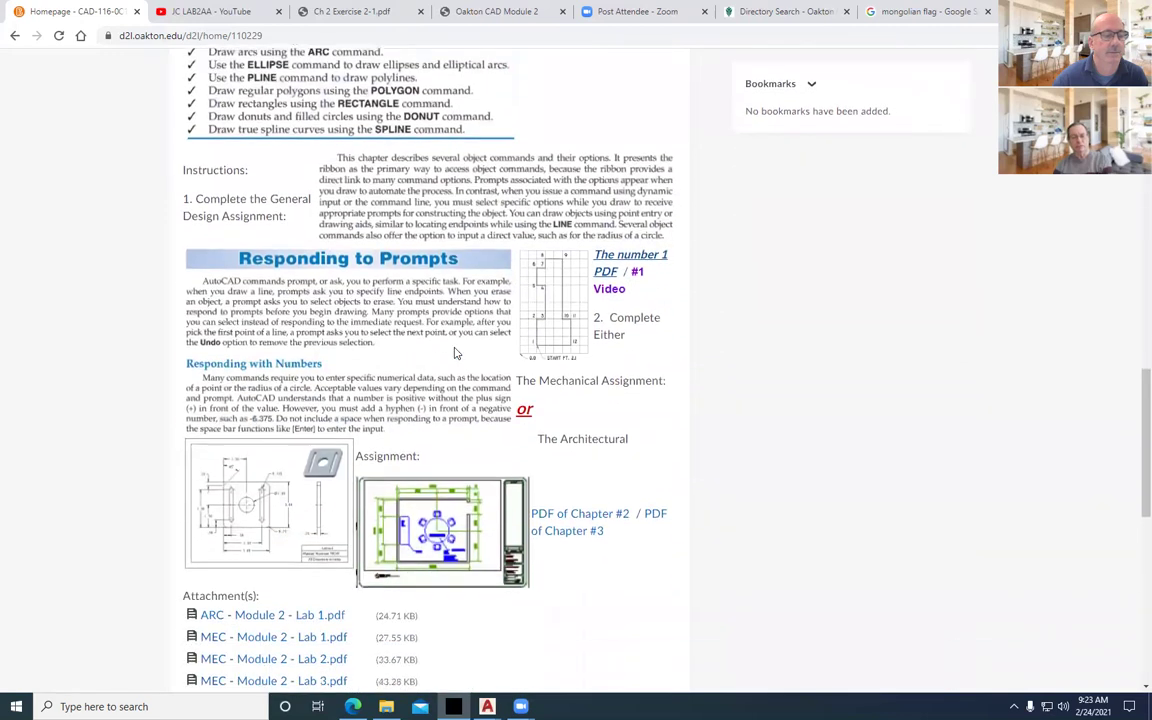
{"action": "scroll", "coordinate": [453, 352], "scroll_direction": "down", "scroll_amount": 2}
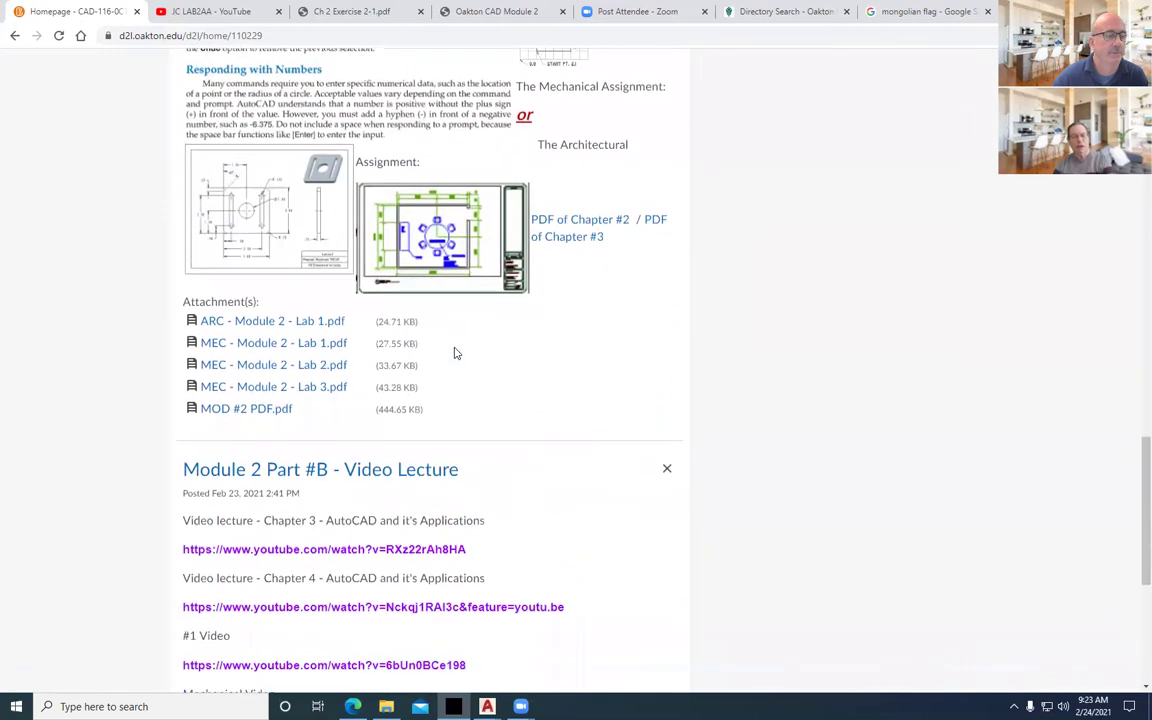
{"action": "scroll", "coordinate": [453, 352], "scroll_direction": "down", "scroll_amount": 1}
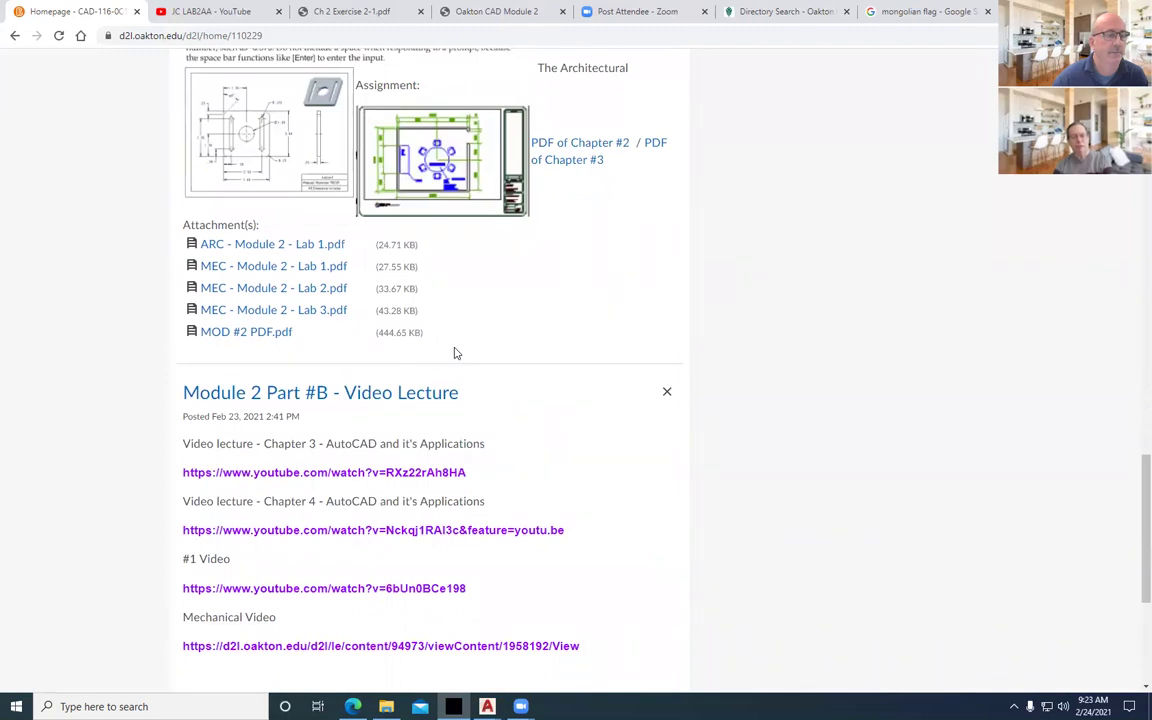
{"action": "scroll", "coordinate": [455, 352], "scroll_direction": "down", "scroll_amount": 1}
{"action": "scroll", "coordinate": [453, 352], "scroll_direction": "down", "scroll_amount": 2}
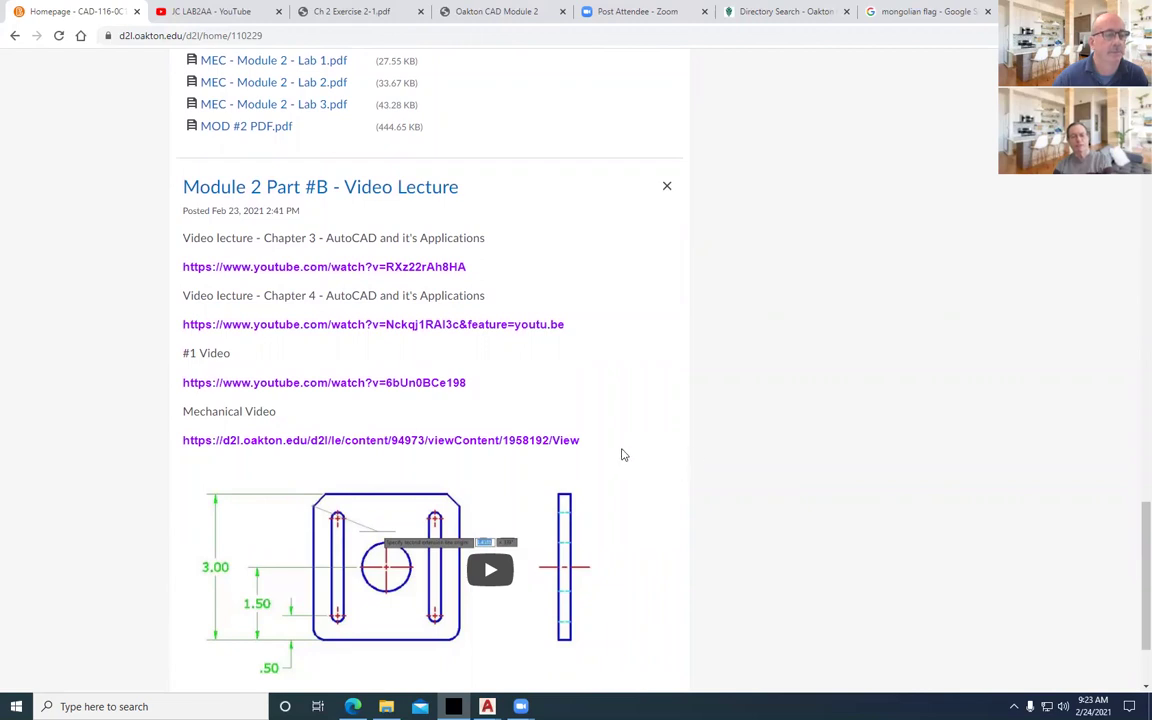
View the Chapter 3 lecture video, return to the homepage, and skim through the Chapter 4 lecture video.
{"action": "left_click", "coordinate": [344, 267]}
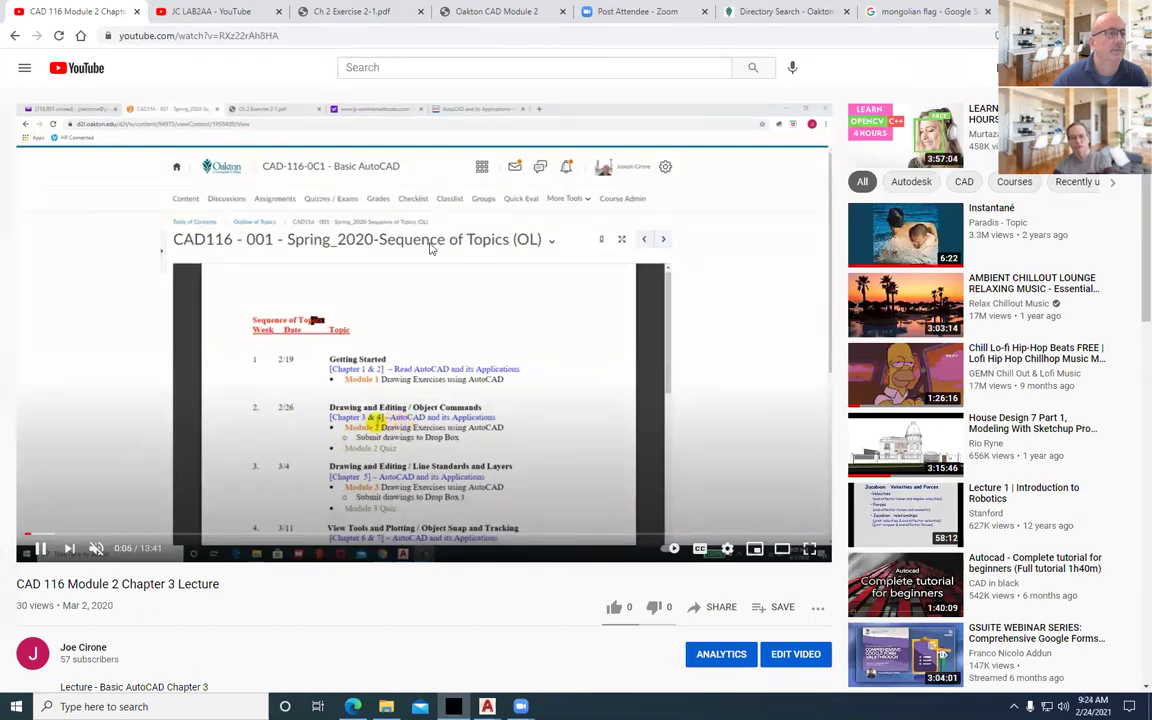
{"action": "left_click", "coordinate": [14, 37]}
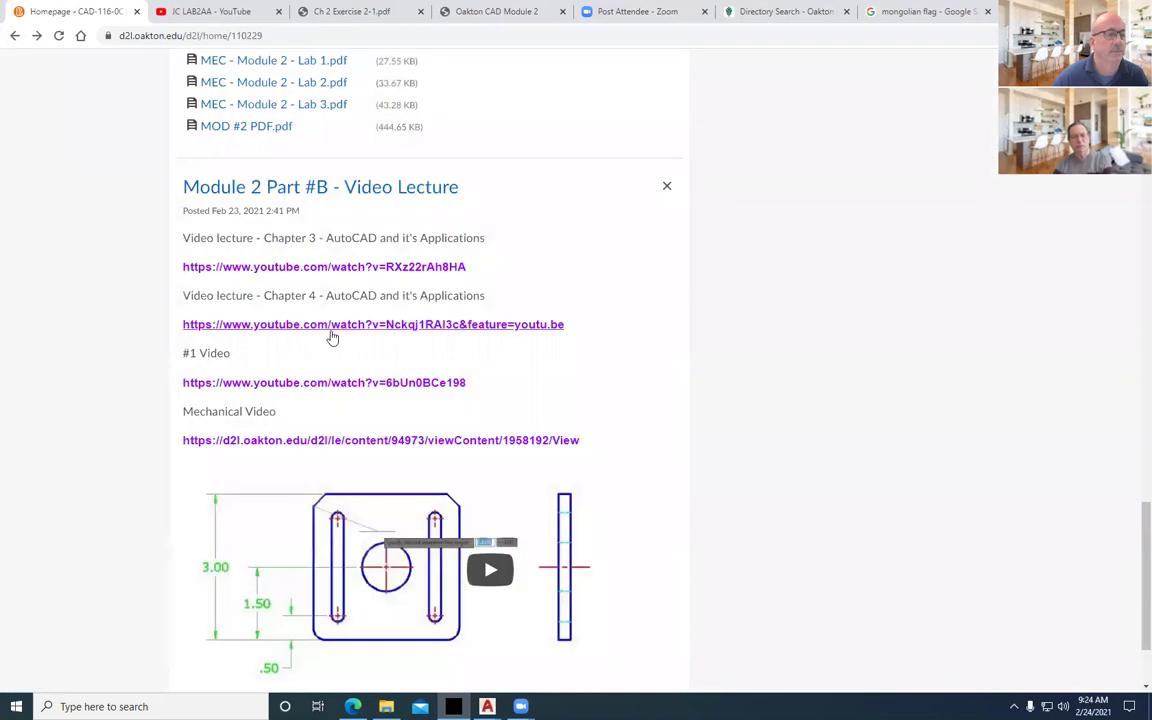
{"action": "left_click", "coordinate": [334, 326]}
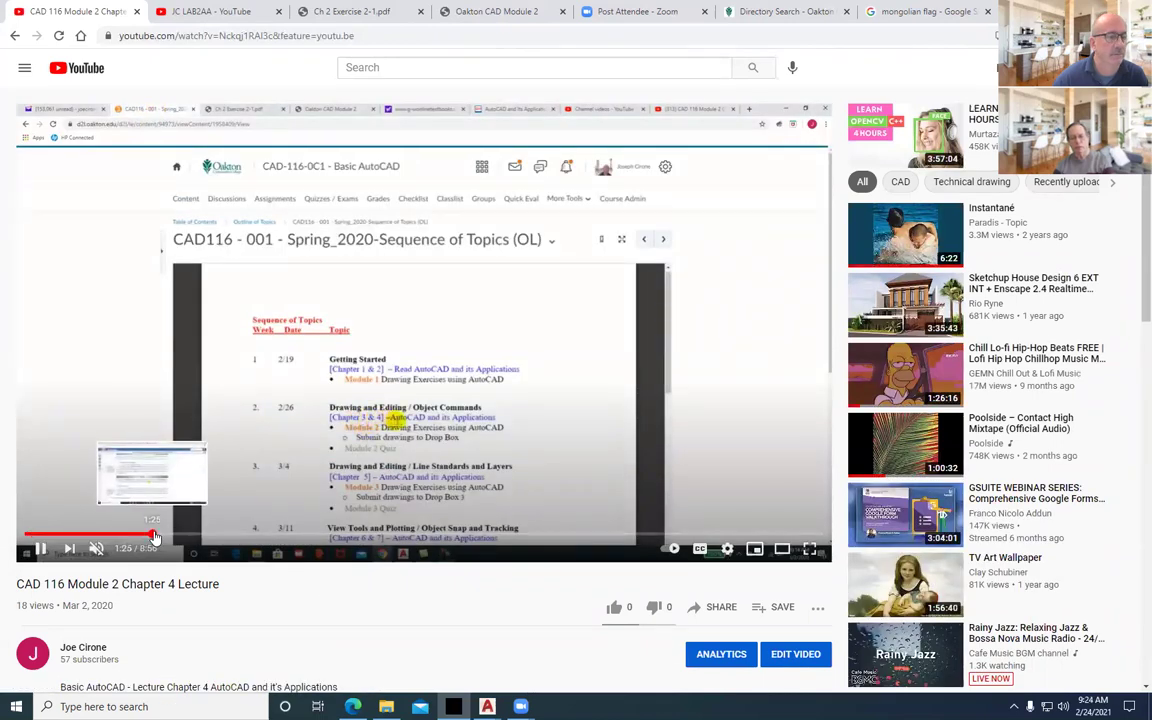
{"action": "left_click", "coordinate": [152, 535]}
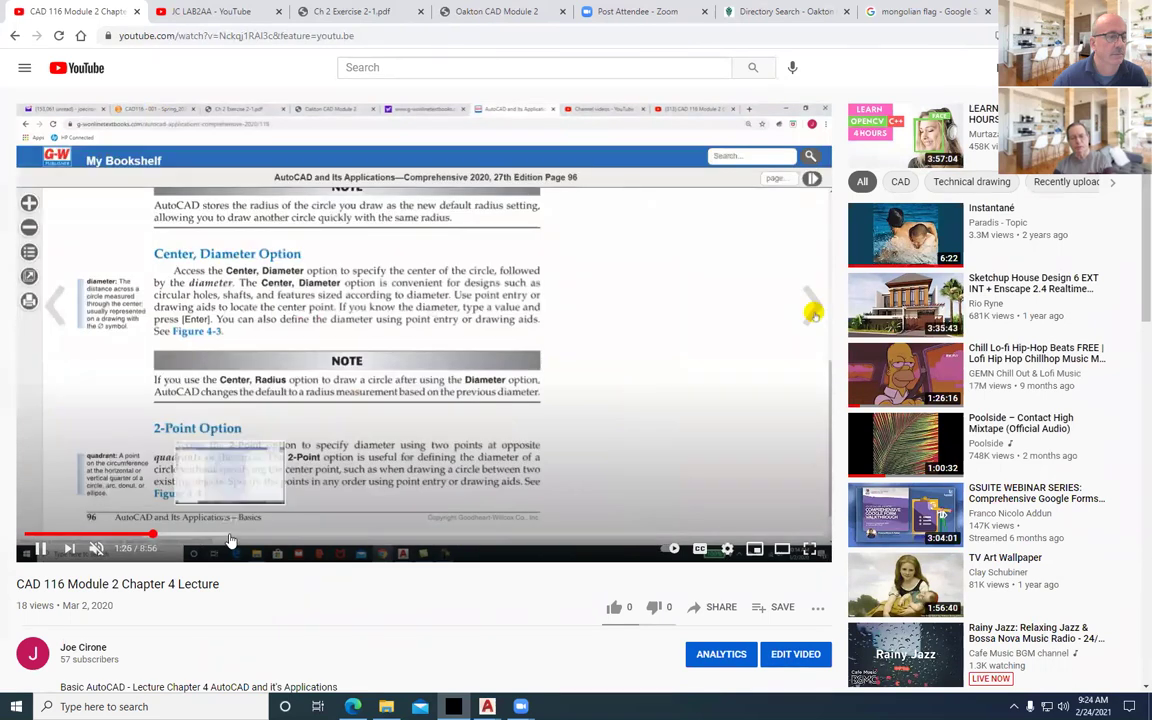
{"action": "left_click", "coordinate": [239, 536]}
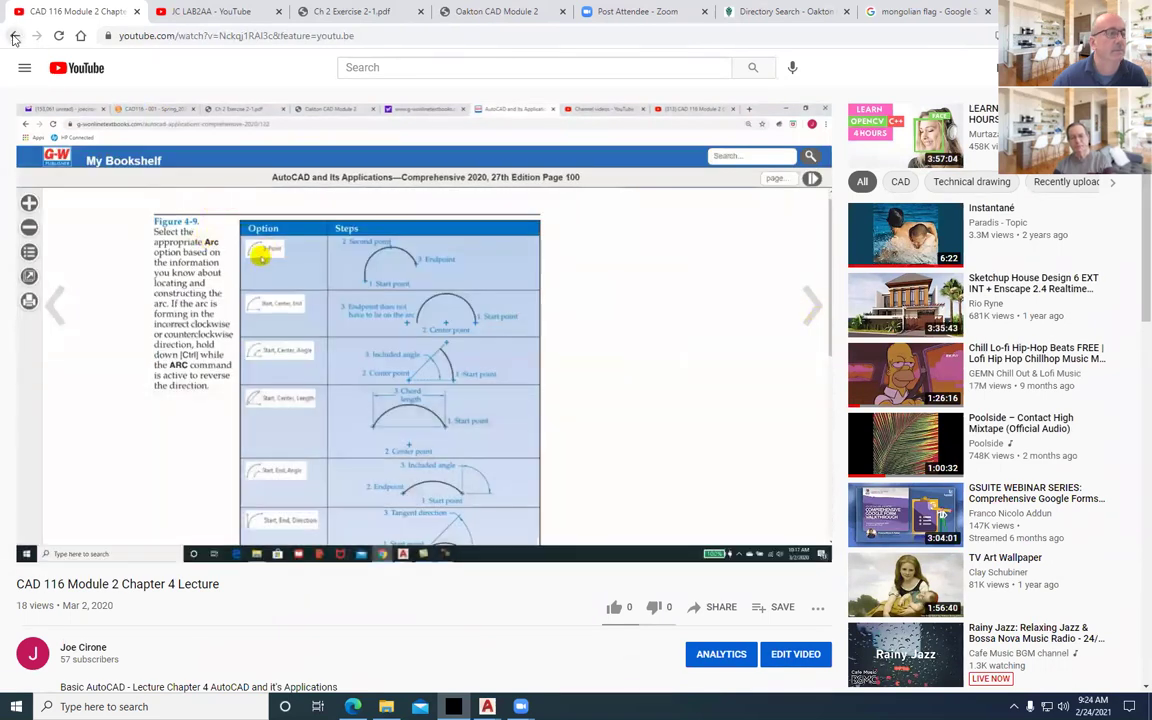
Go back and open the #1 Video, skim from the exercise sheet to the AutoCAD drawing area, and return to open the Mechanical Video page.
{"action": "left_click", "coordinate": [14, 36]}
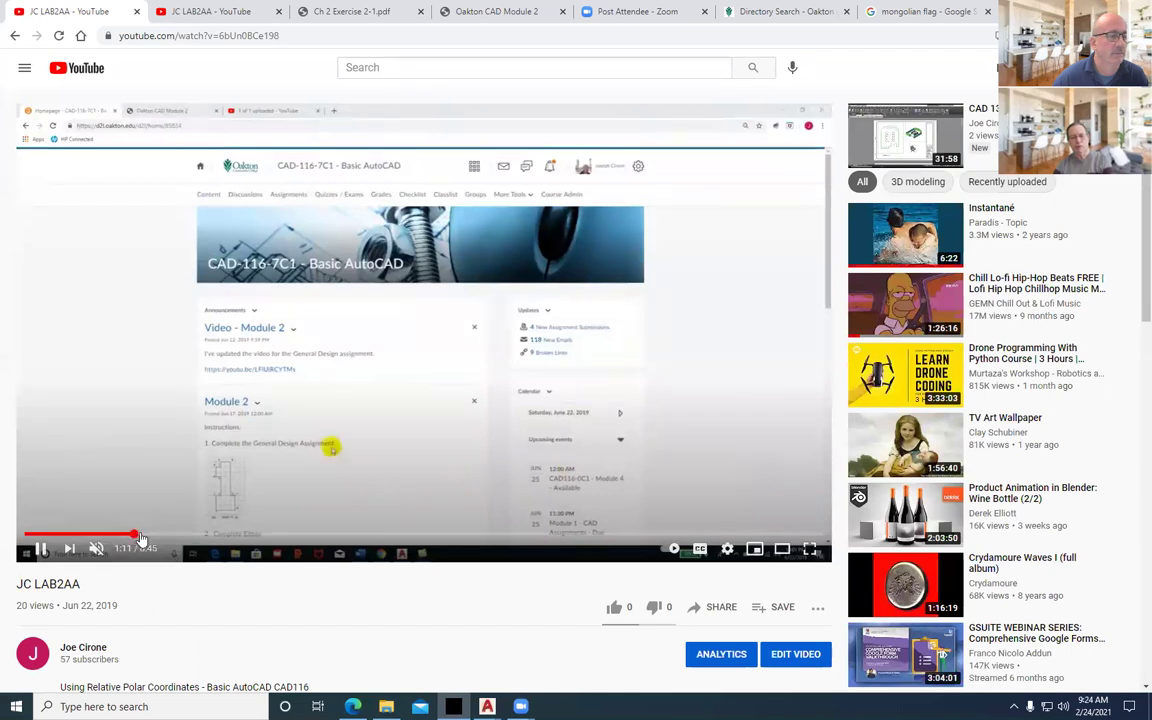
{"action": "left_click", "coordinate": [130, 537]}
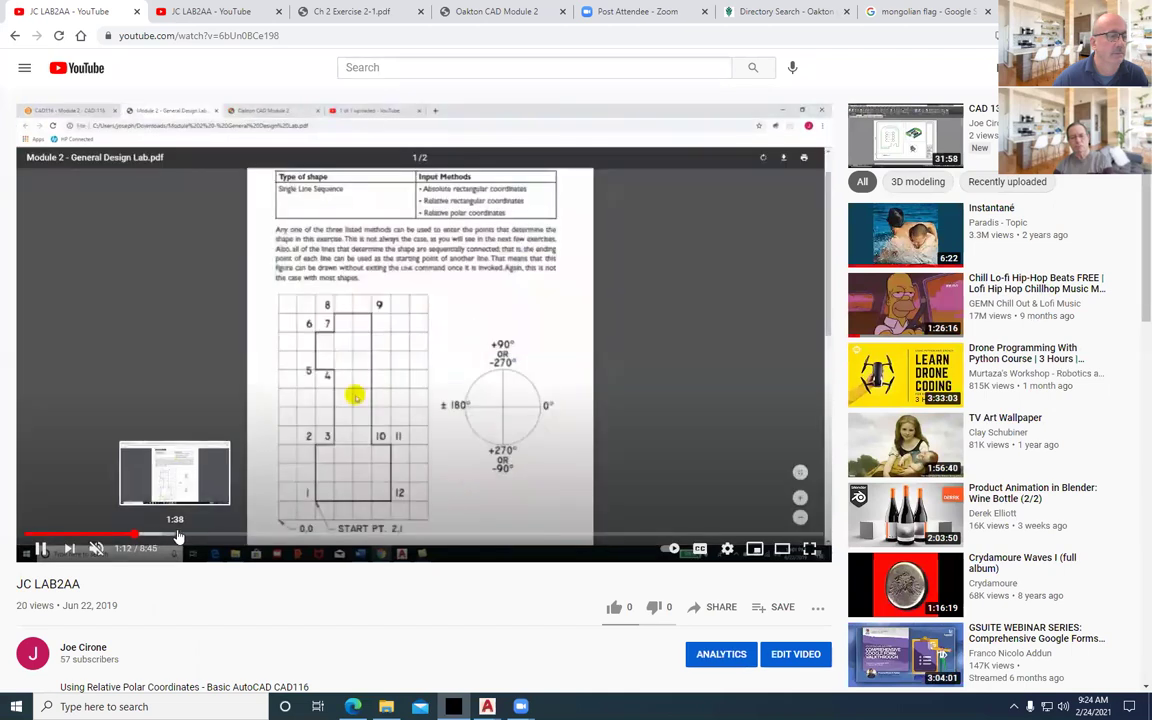
{"action": "left_click", "coordinate": [228, 537]}
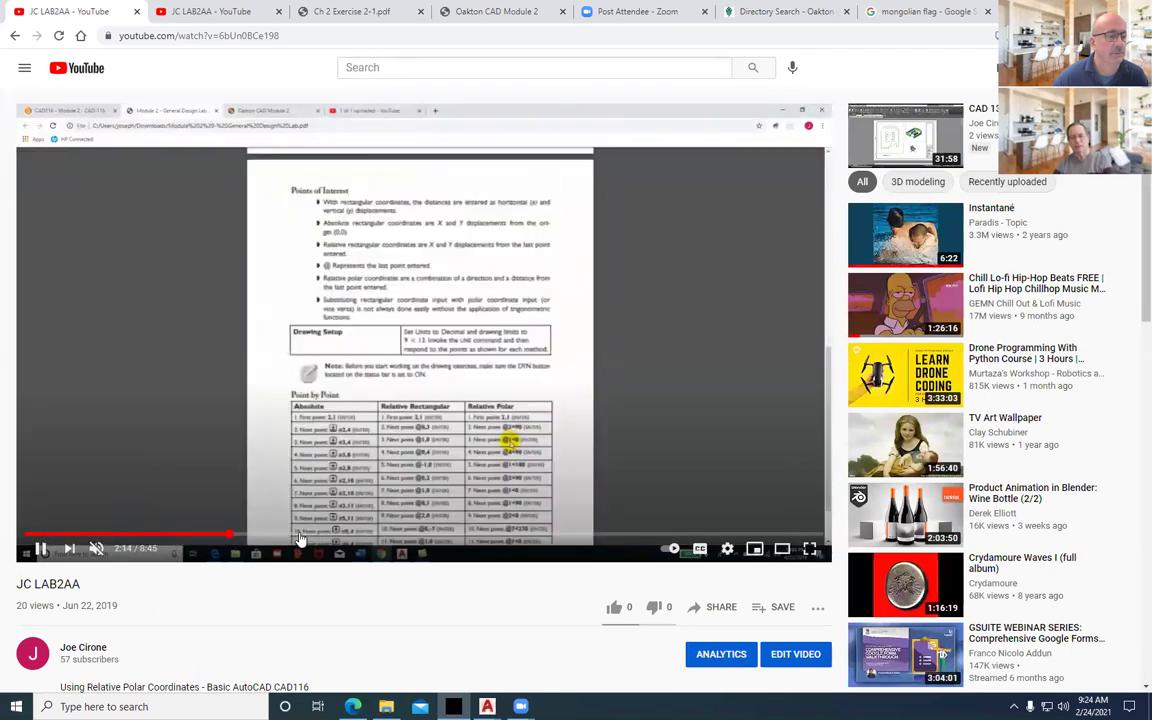
{"action": "left_click", "coordinate": [300, 540]}
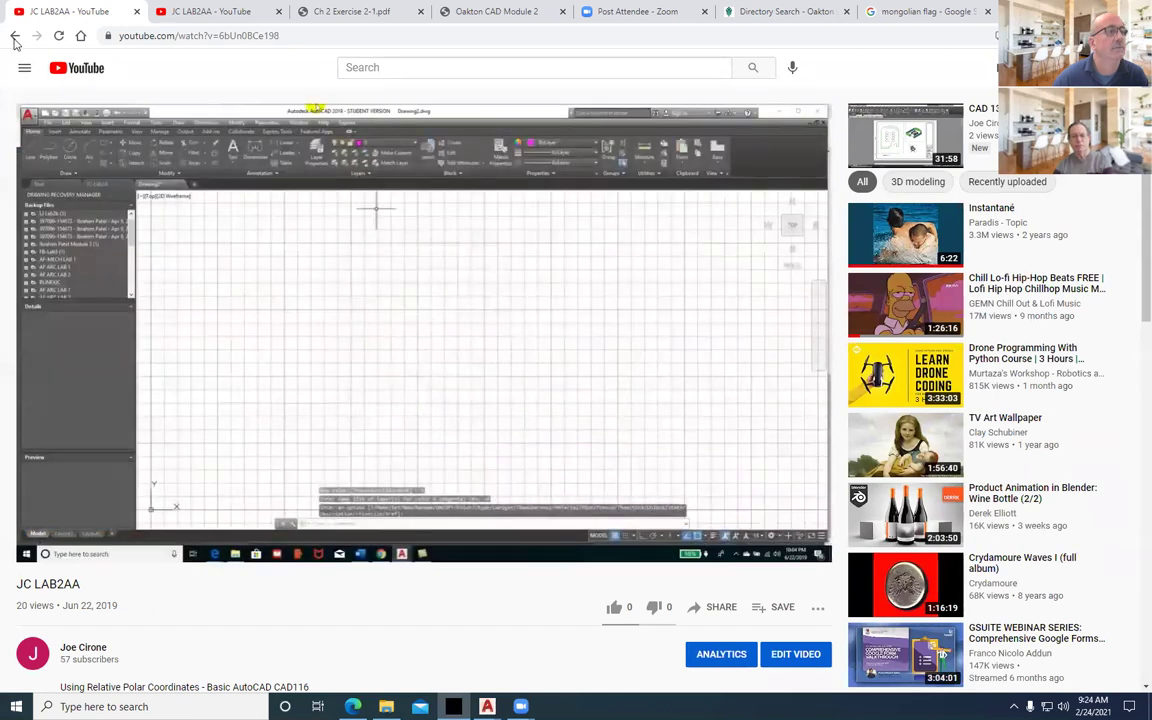
{"action": "left_click", "coordinate": [14, 42]}
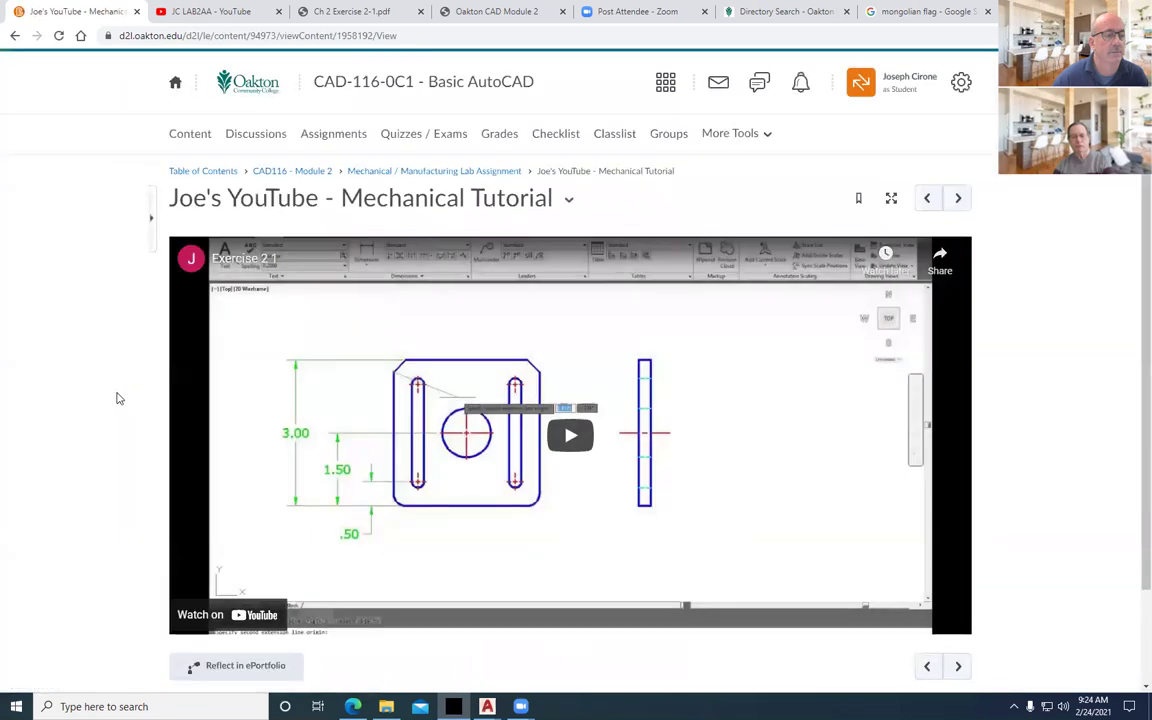
Play the Mechanical Tutorial video with captions turned on, and return to the course homepage to glance through its announcements.
{"action": "left_click", "coordinate": [578, 438]}
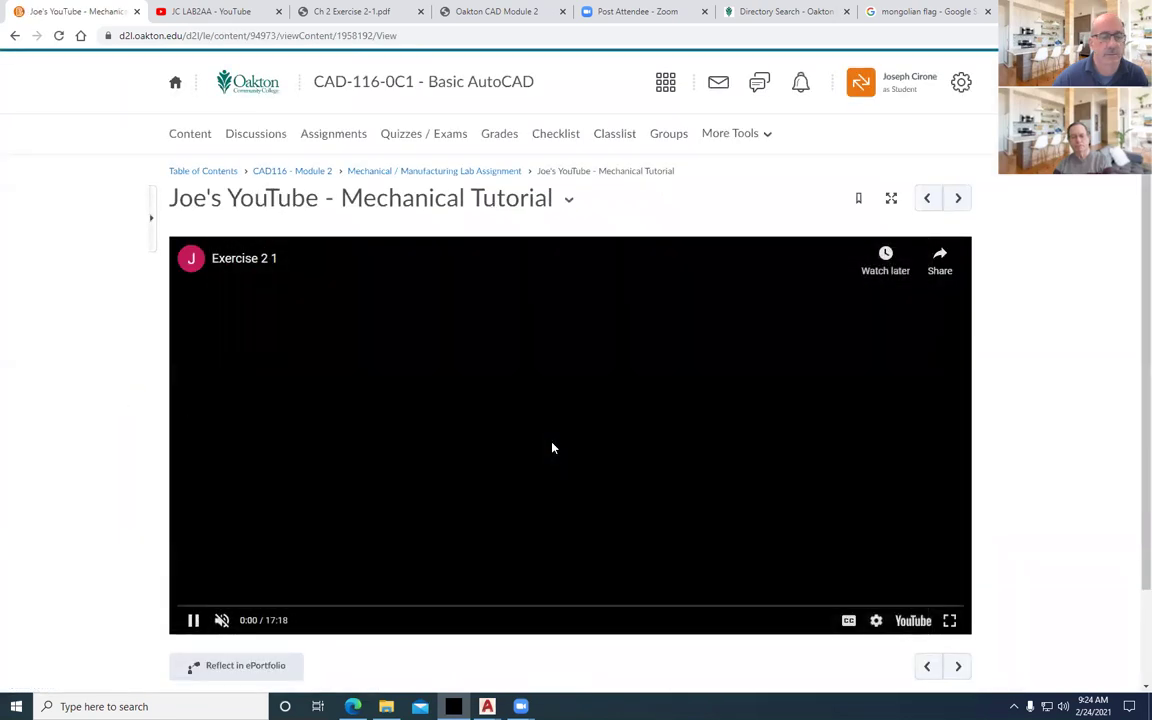
{"action": "left_click", "coordinate": [848, 621]}
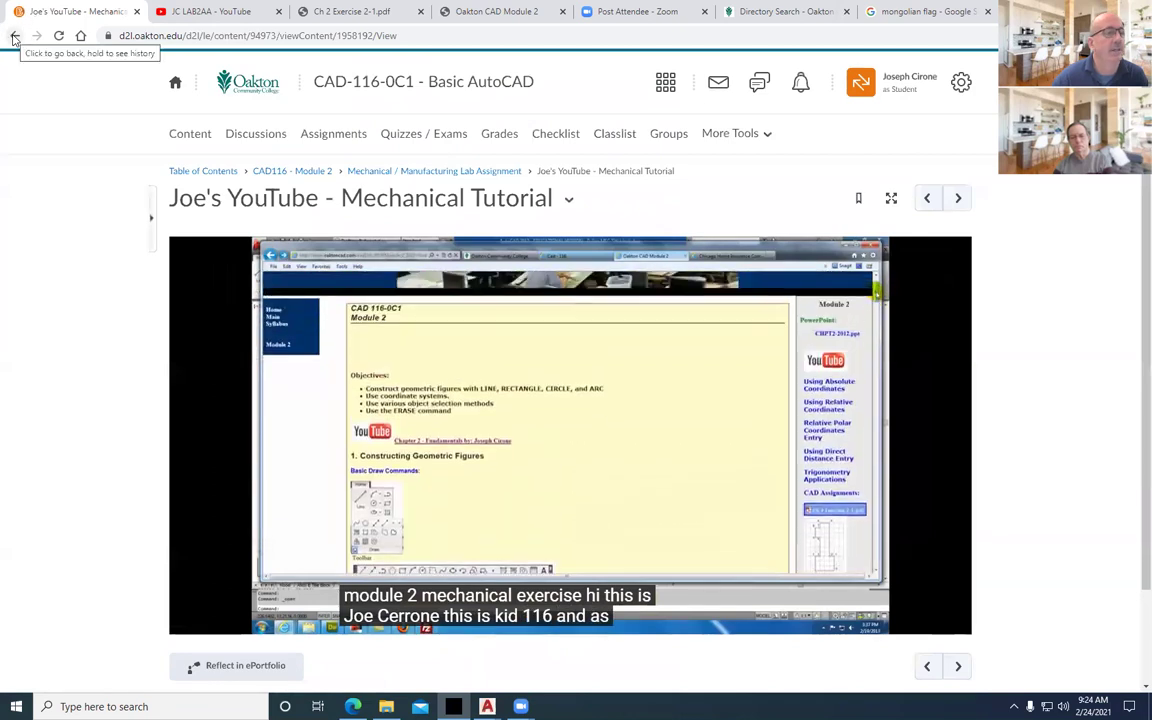
{"action": "left_click", "coordinate": [398, 90]}
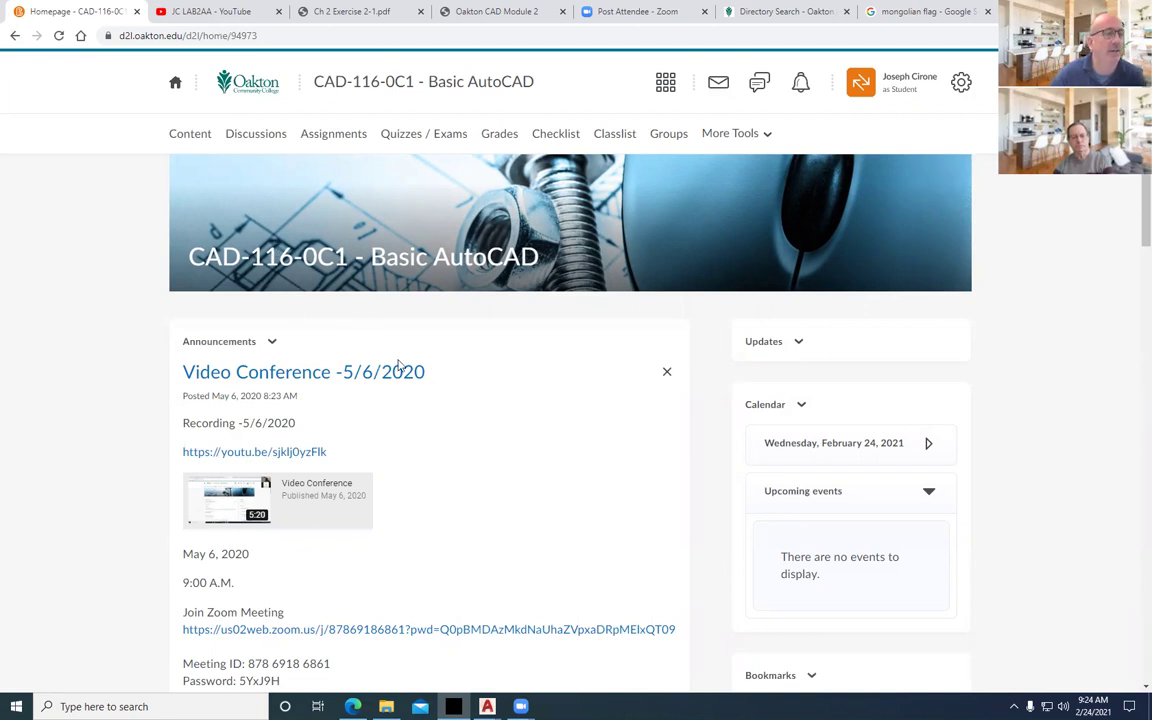
{"action": "scroll", "coordinate": [410, 488], "scroll_direction": "down", "scroll_amount": 7}
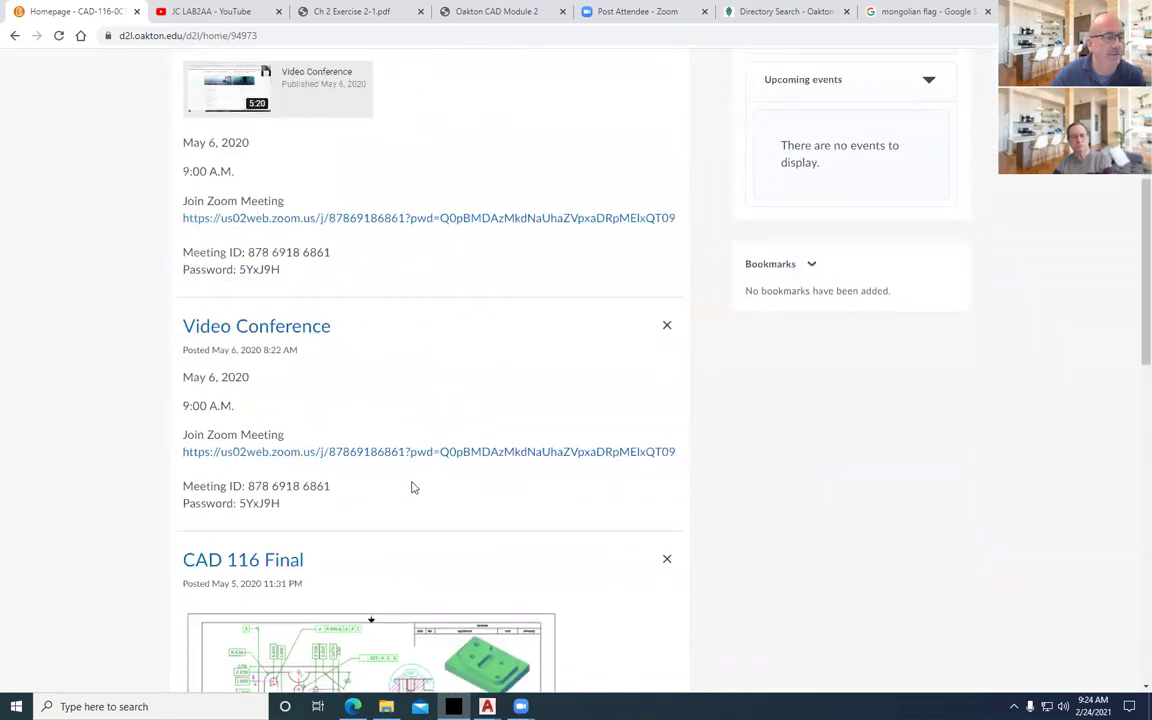
{"action": "scroll", "coordinate": [409, 481], "scroll_direction": "up", "scroll_amount": 7}
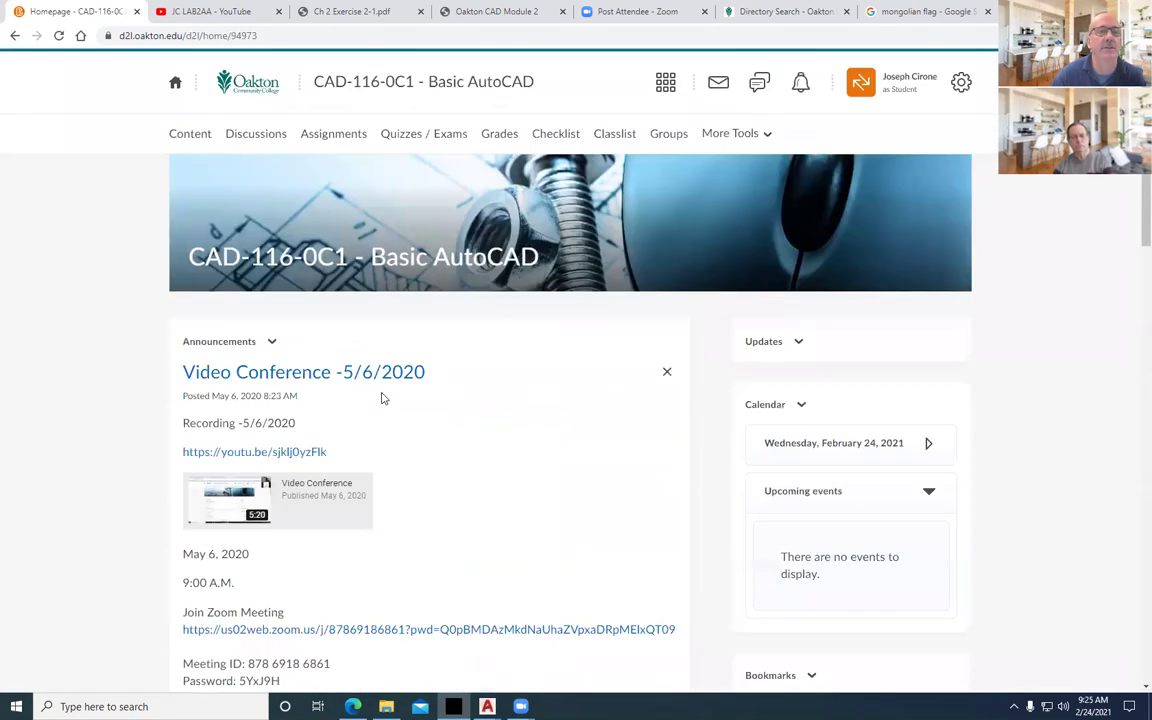
Return to the Oakton homepage and open the Spring 2021 CAD-116-0C1 - Basic AutoCAD course from My Courses.
{"action": "left_click", "coordinate": [15, 37]}
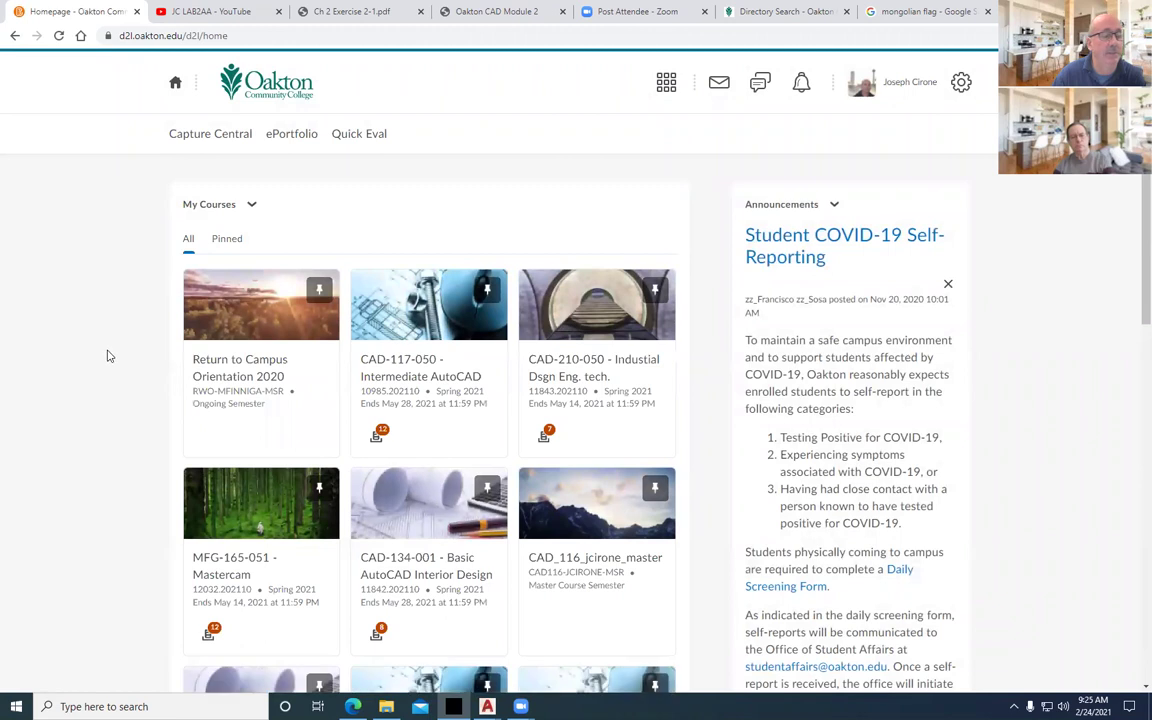
{"action": "scroll", "coordinate": [110, 356], "scroll_direction": "down", "scroll_amount": 2}
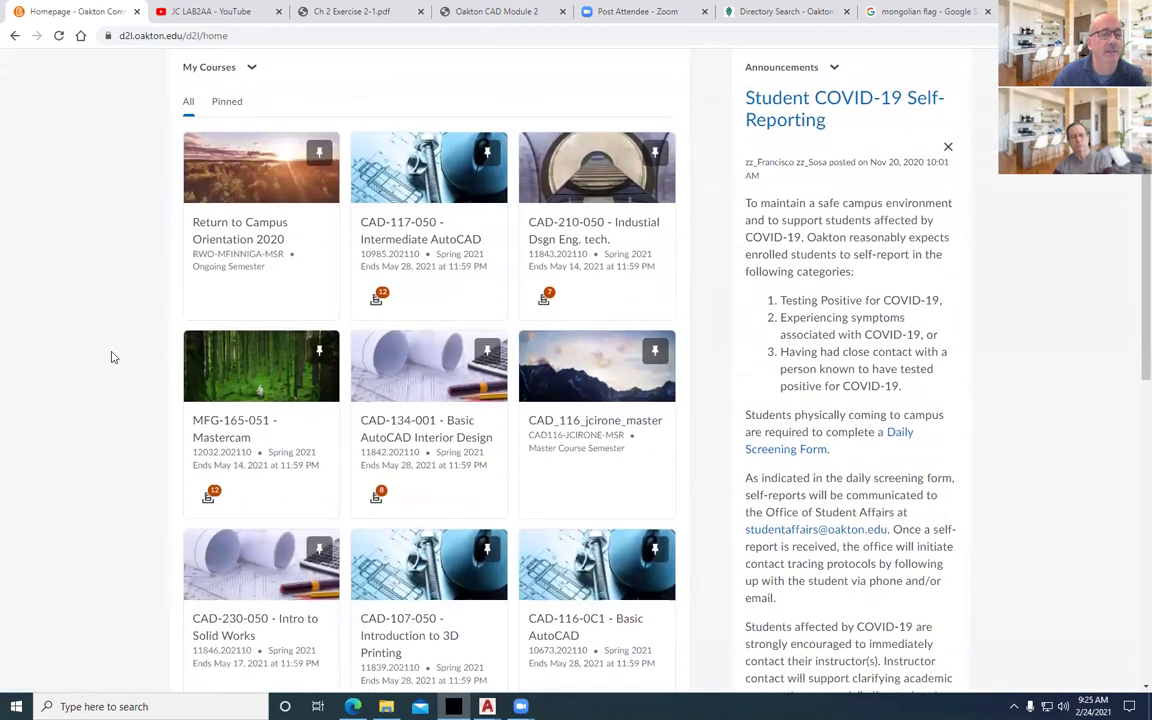
{"action": "scroll", "coordinate": [113, 359], "scroll_direction": "down", "scroll_amount": 4}
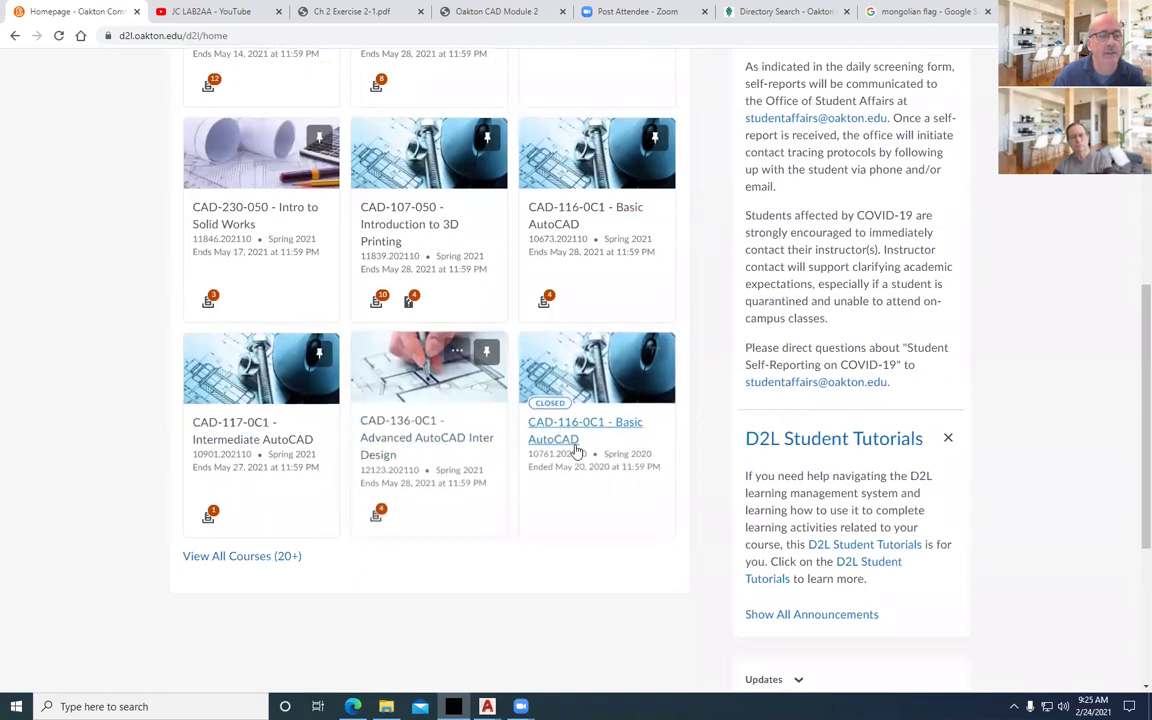
{"action": "left_click", "coordinate": [605, 213]}
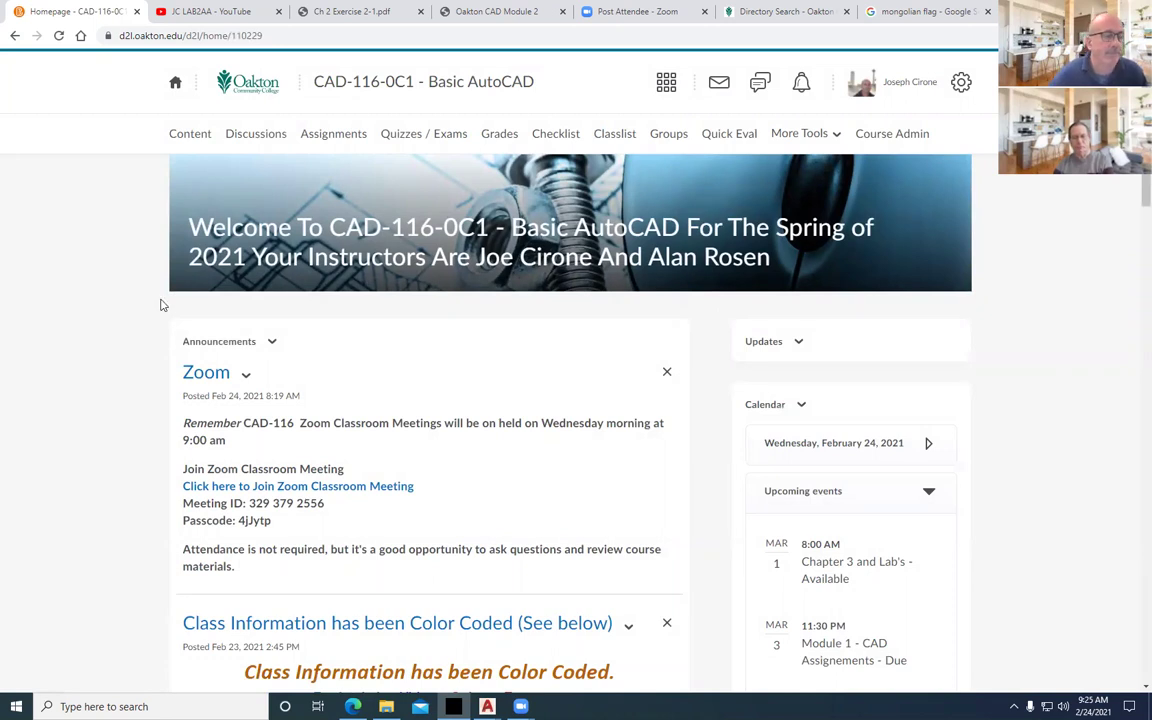
Look through the announcements down to the Module 2 assignments and attachments, and open the Module 2 video from Recording Zoom 2.
{"action": "scroll", "coordinate": [267, 337], "scroll_direction": "down", "scroll_amount": 6}
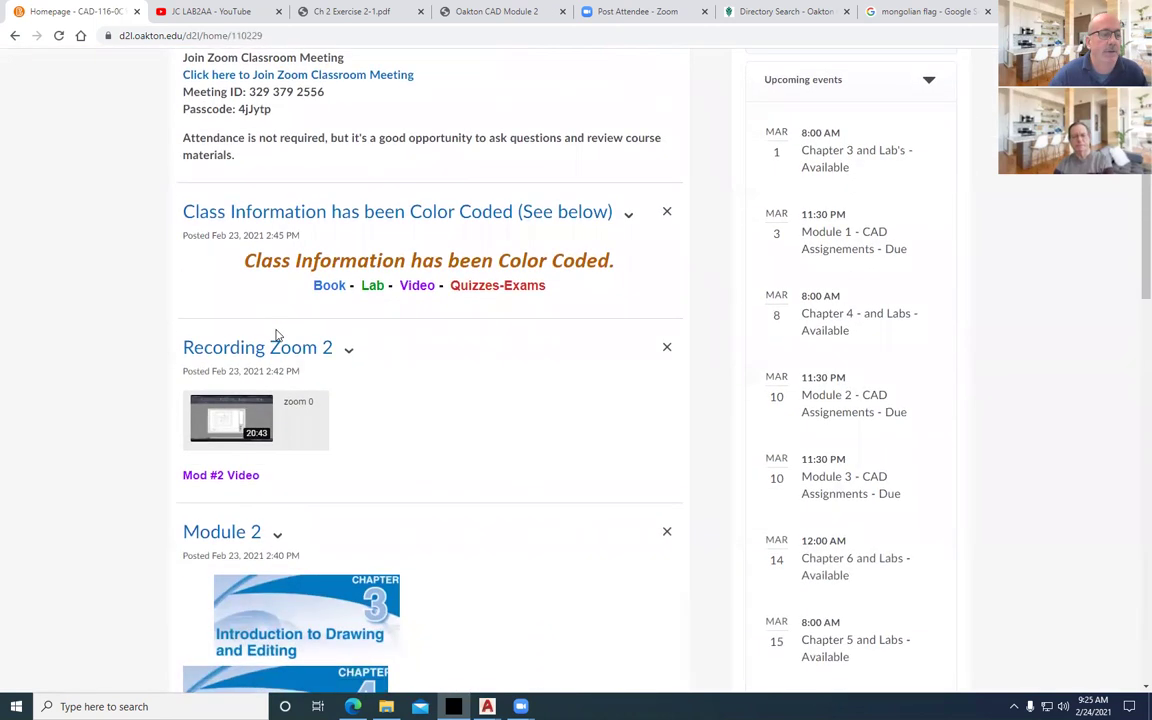
{"action": "scroll", "coordinate": [278, 330], "scroll_direction": "down", "scroll_amount": 3}
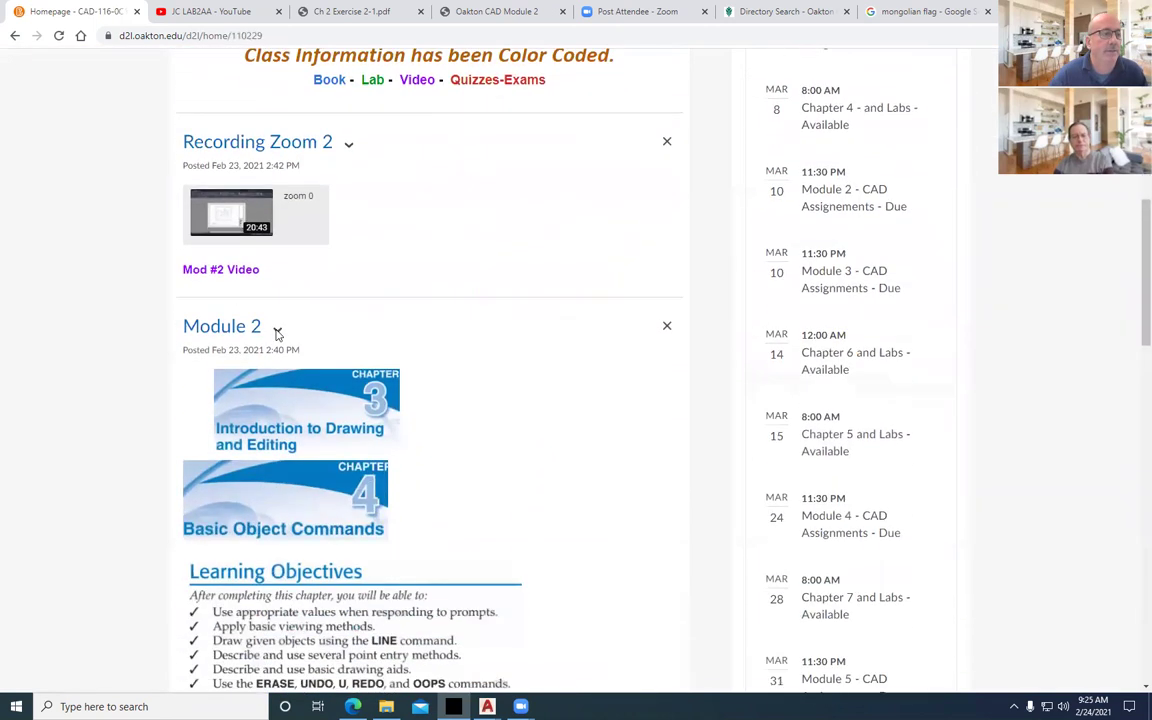
{"action": "scroll", "coordinate": [425, 342], "scroll_direction": "down", "scroll_amount": 2}
{"action": "scroll", "coordinate": [431, 345], "scroll_direction": "down", "scroll_amount": 10}
{"action": "scroll", "coordinate": [432, 344], "scroll_direction": "down", "scroll_amount": 1}
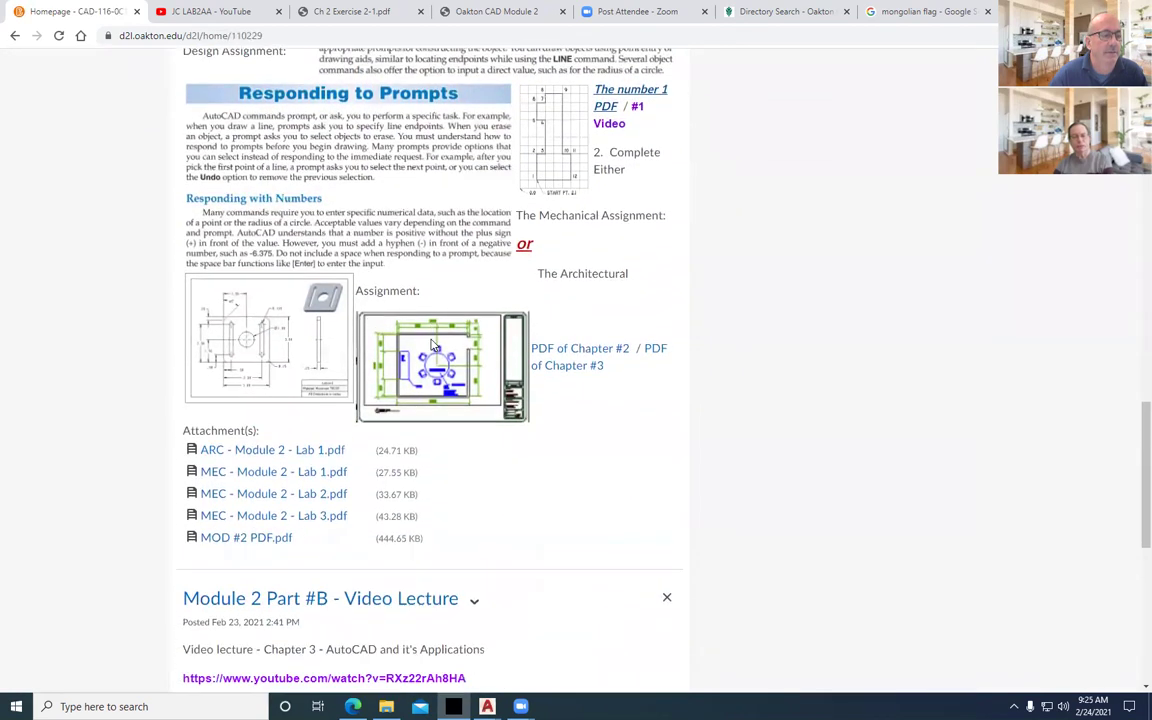
{"action": "scroll", "coordinate": [432, 344], "scroll_direction": "up", "scroll_amount": 6}
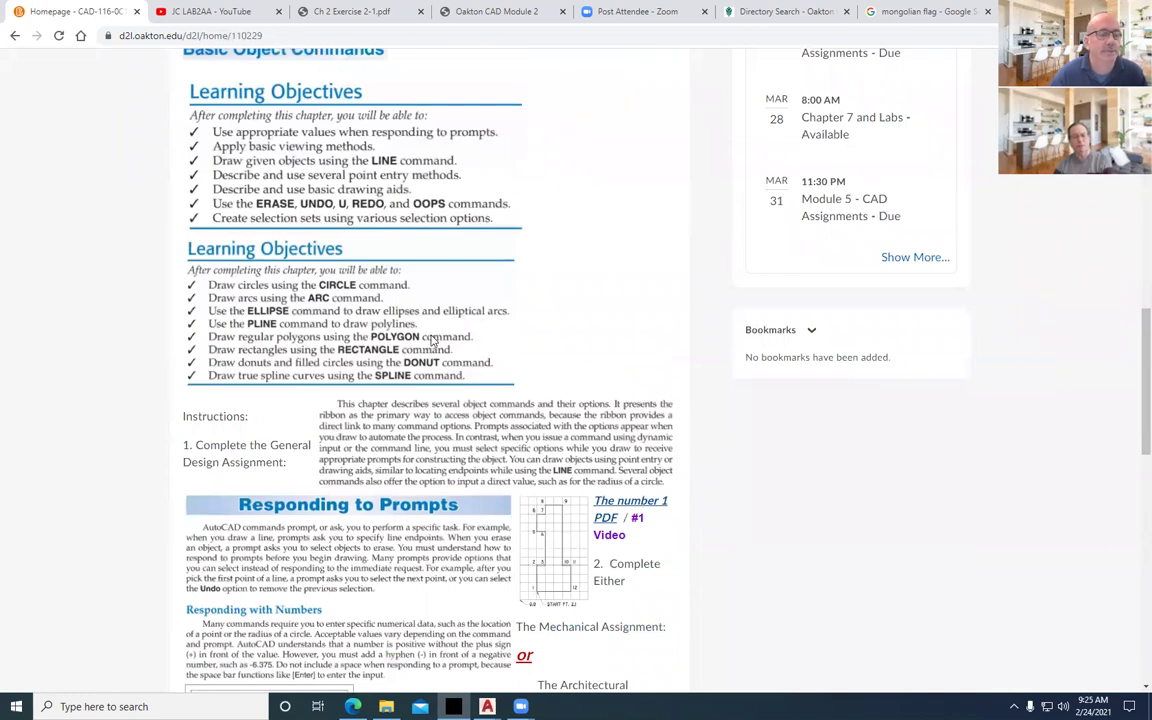
{"action": "scroll", "coordinate": [433, 340], "scroll_direction": "up", "scroll_amount": 8}
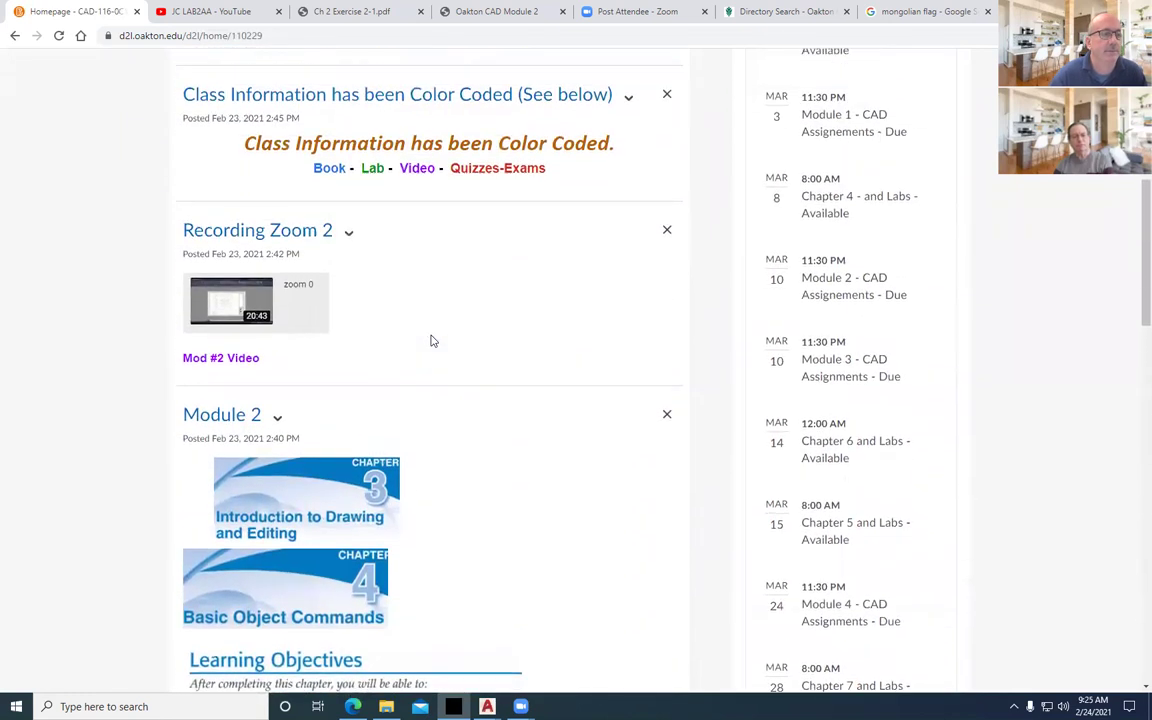
{"action": "scroll", "coordinate": [433, 341], "scroll_direction": "up", "scroll_amount": 1}
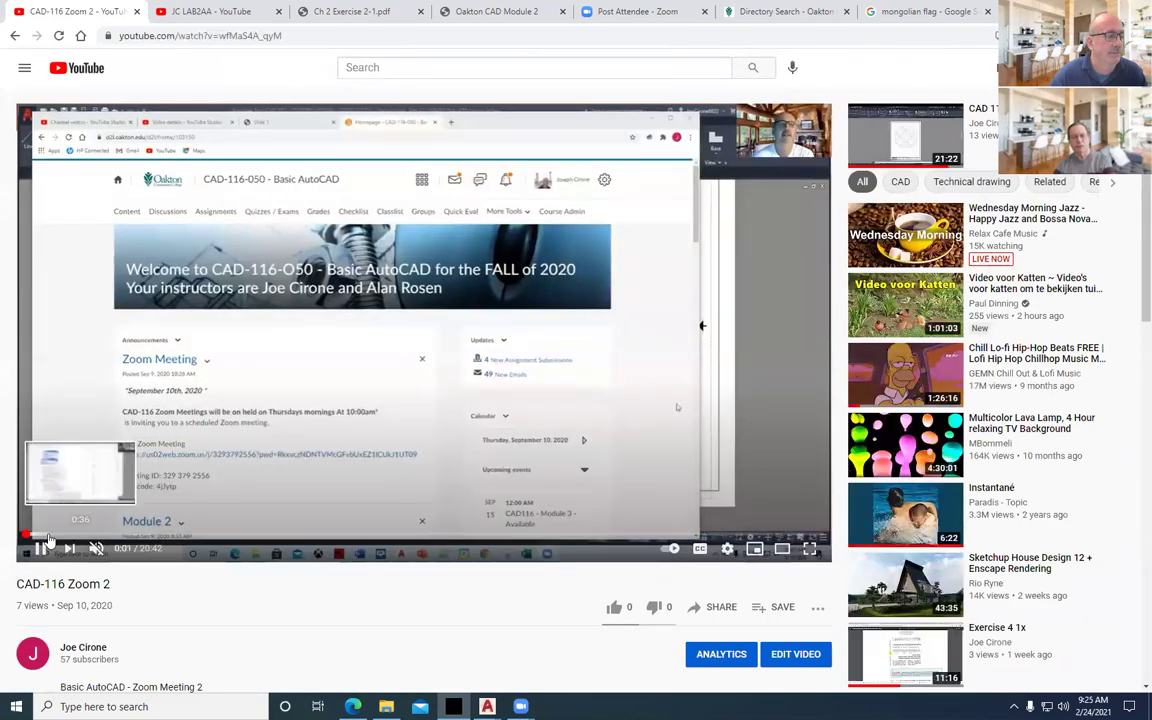
Skim the CAD-116 Zoom 2 recording from the homepage overview through the tutorials to the Templates Continued slide.
{"action": "left_click", "coordinate": [48, 540]}
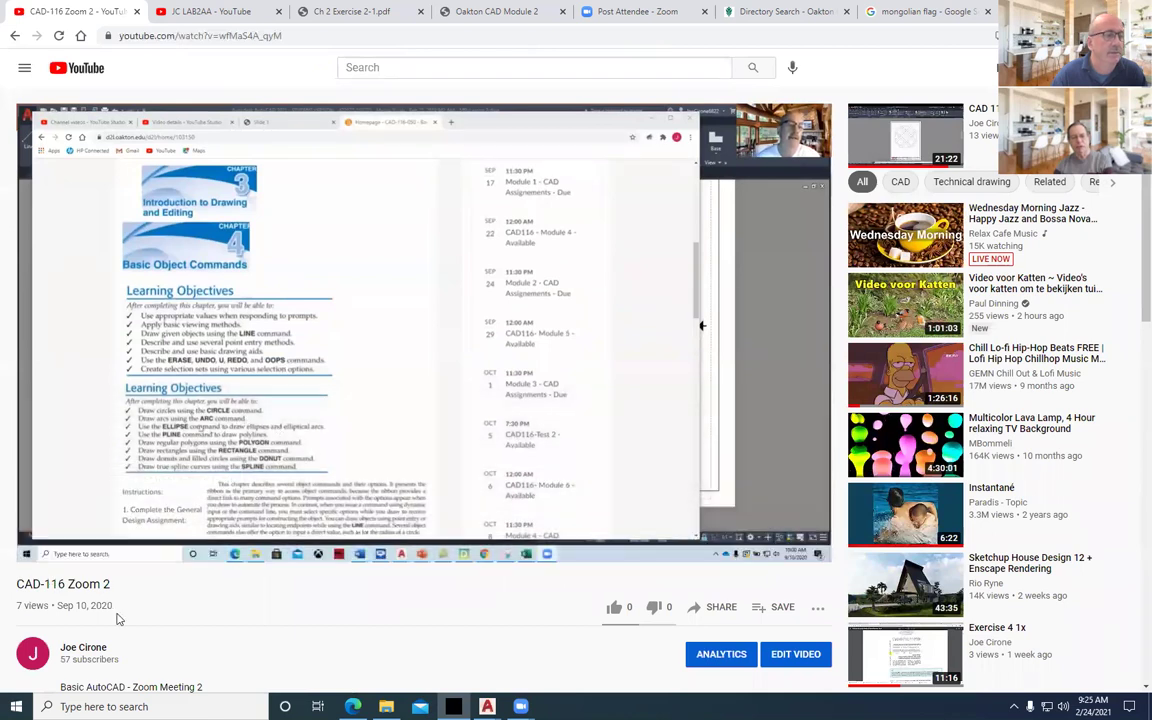
{"action": "left_click", "coordinate": [95, 540]}
{"action": "left_click", "coordinate": [127, 540]}
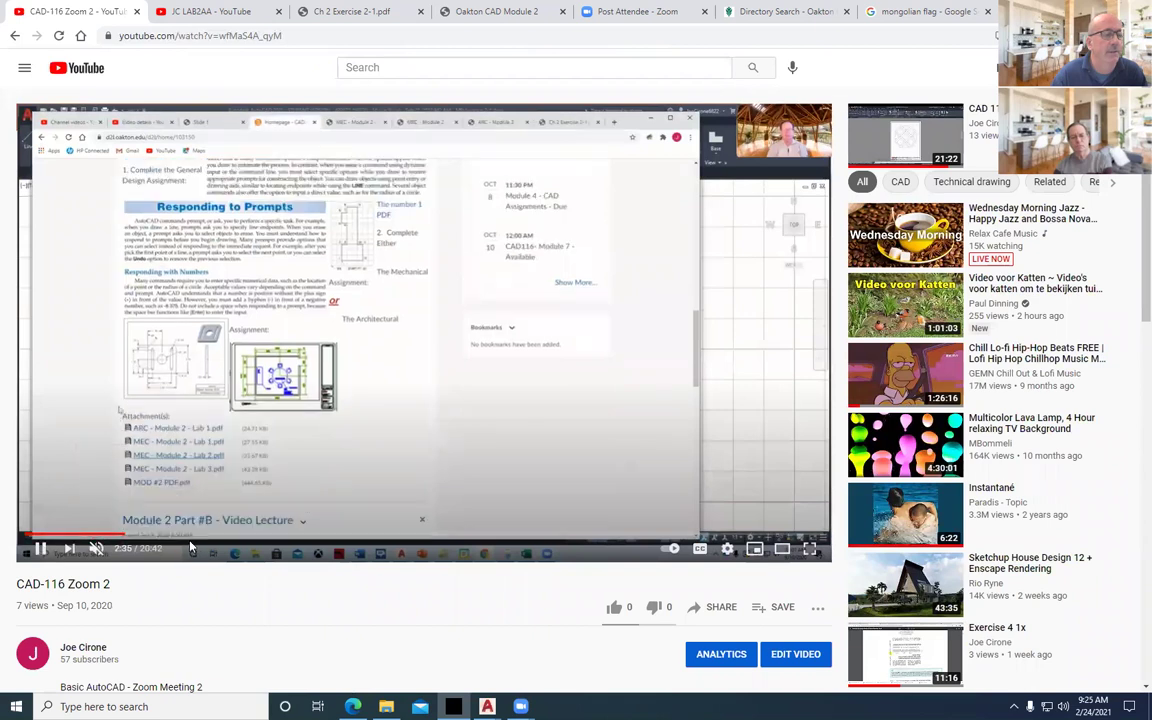
{"action": "left_click", "coordinate": [231, 539]}
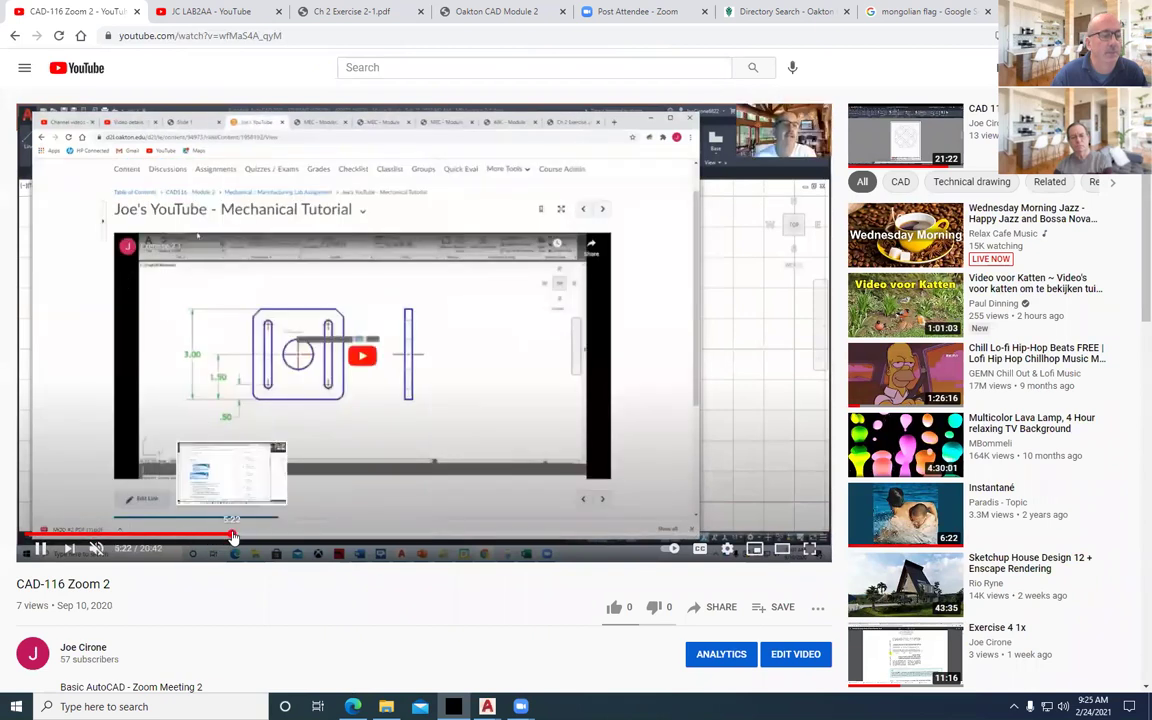
{"action": "left_click", "coordinate": [236, 539]}
{"action": "left_click", "coordinate": [269, 539]}
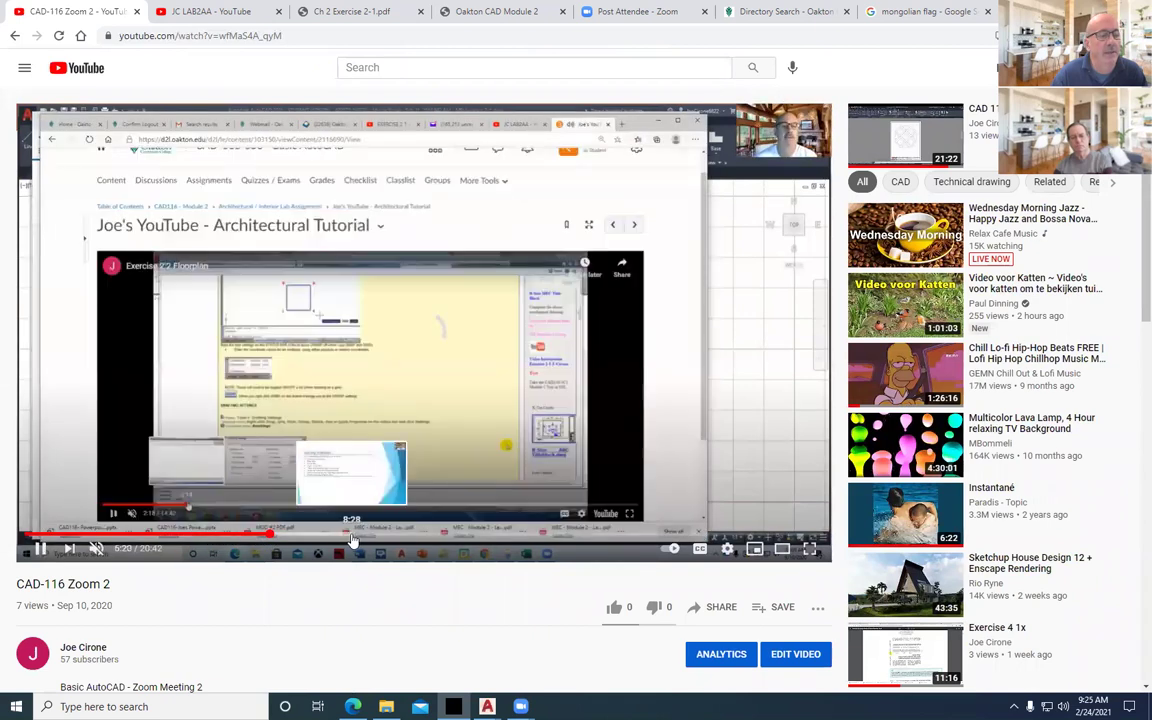
{"action": "left_click", "coordinate": [381, 539]}
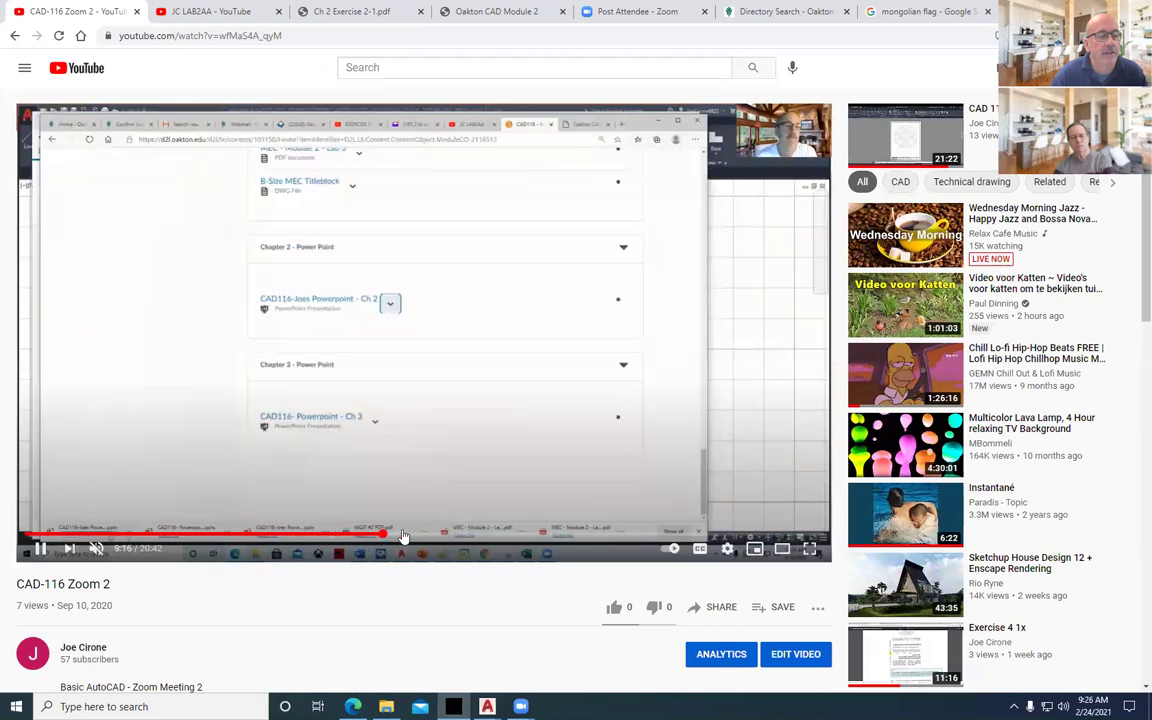
{"action": "left_click", "coordinate": [421, 537]}
{"action": "left_click", "coordinate": [470, 537]}
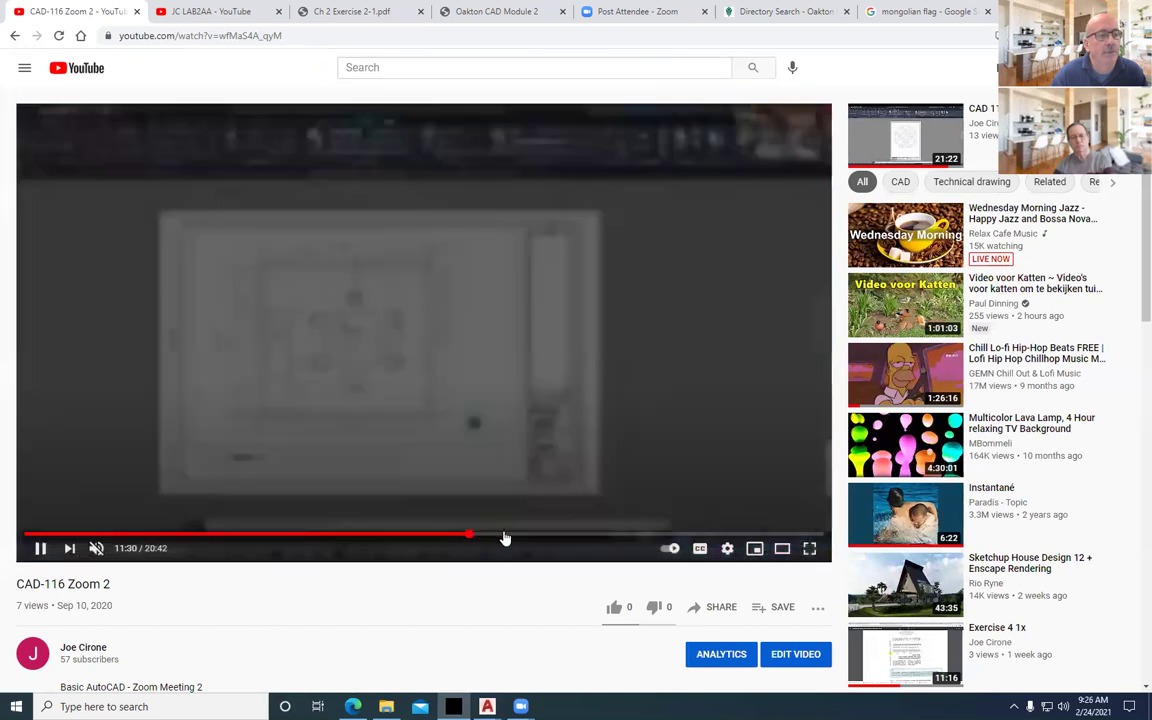
{"action": "left_click", "coordinate": [516, 539]}
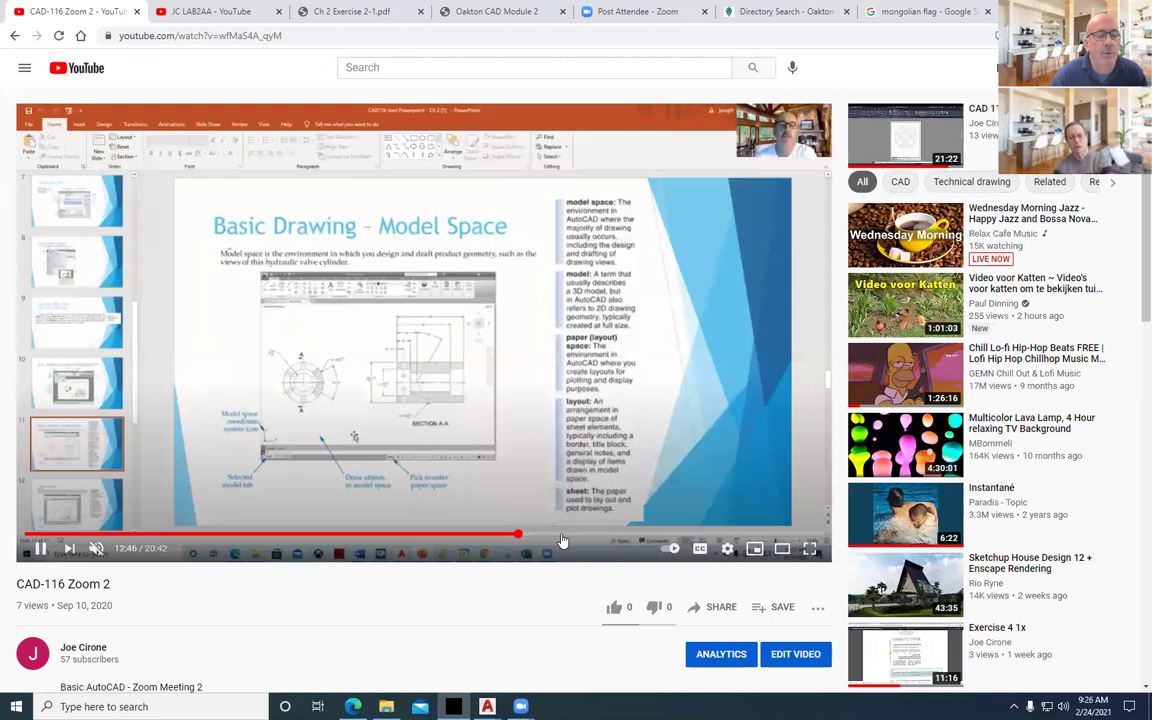
{"action": "left_click", "coordinate": [562, 539]}
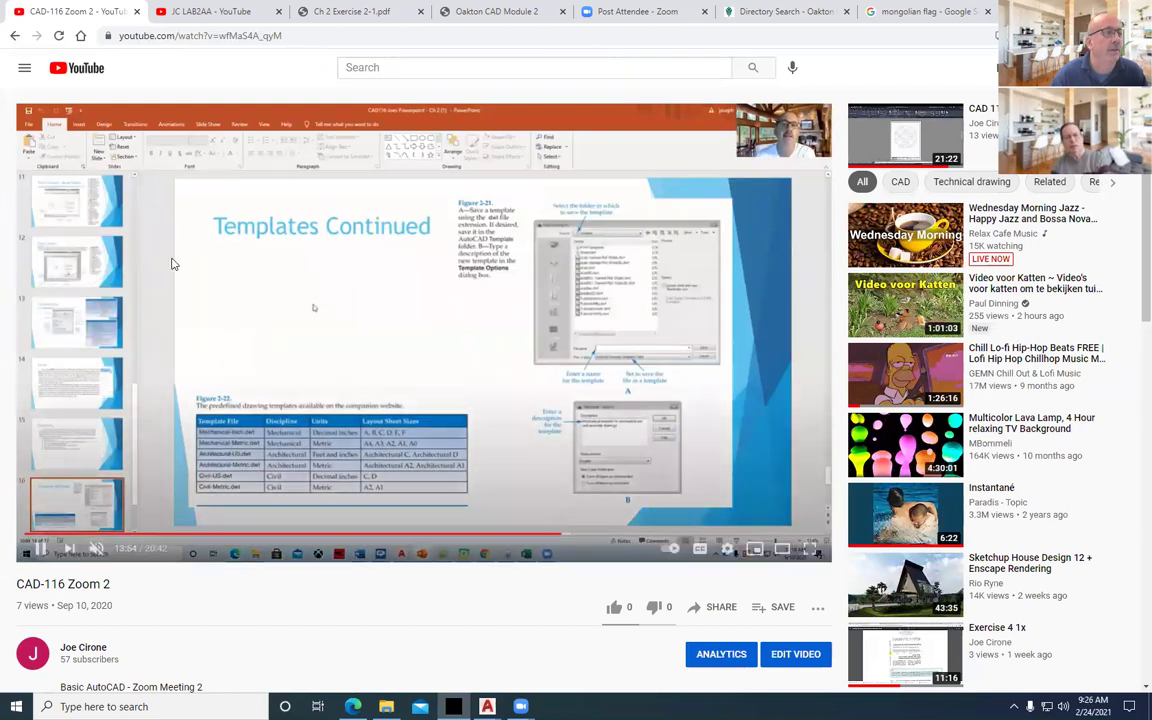
Return to the course homepage and look through the Chapter 2 and Lab's content down to the Chapter 2 - Power Point section.
{"action": "left_click", "coordinate": [14, 36]}
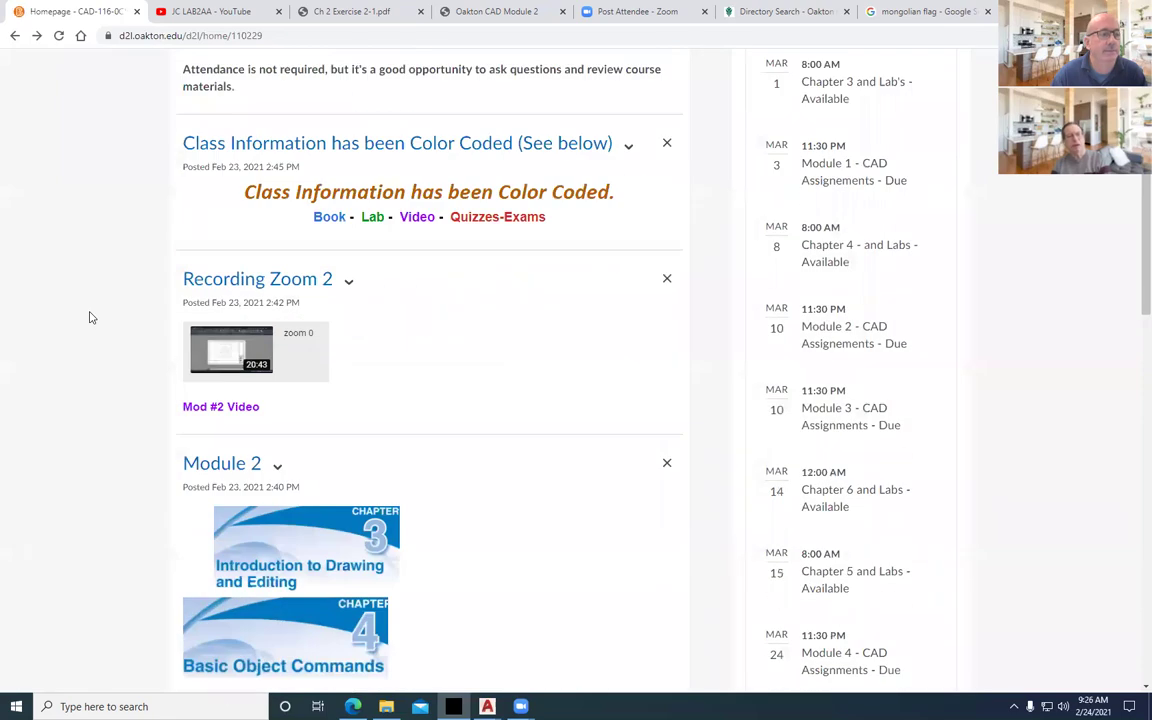
{"action": "scroll", "coordinate": [104, 328], "scroll_direction": "up", "scroll_amount": 5}
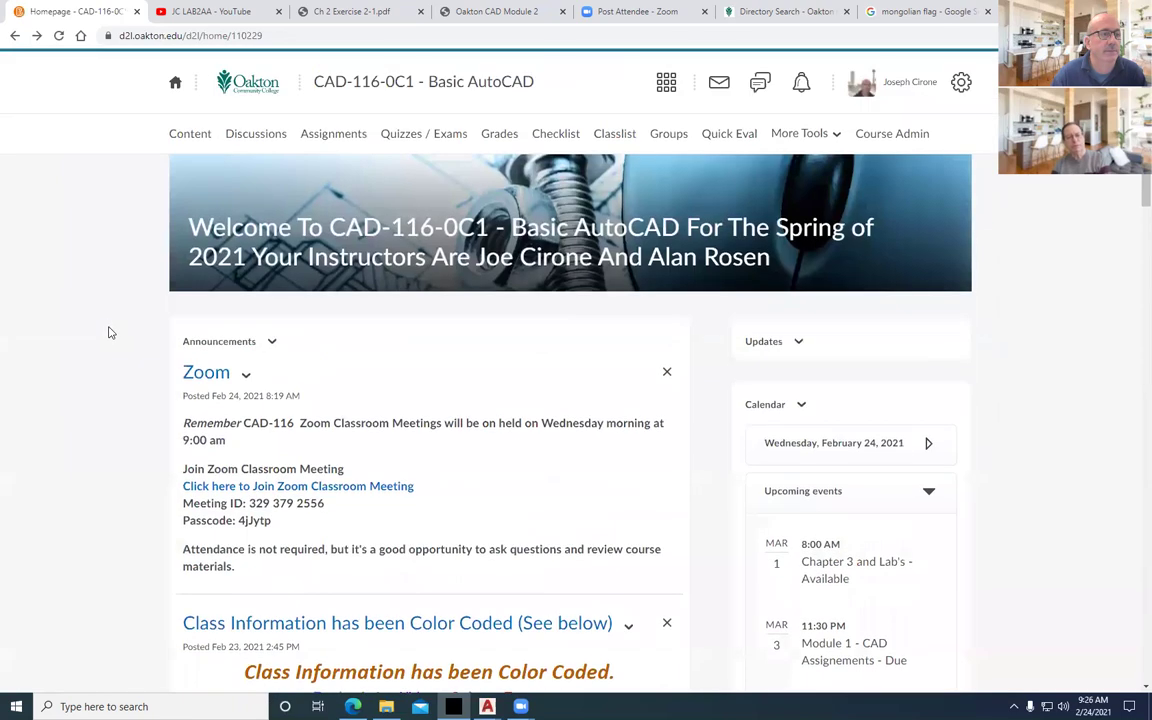
{"action": "left_click", "coordinate": [188, 136]}
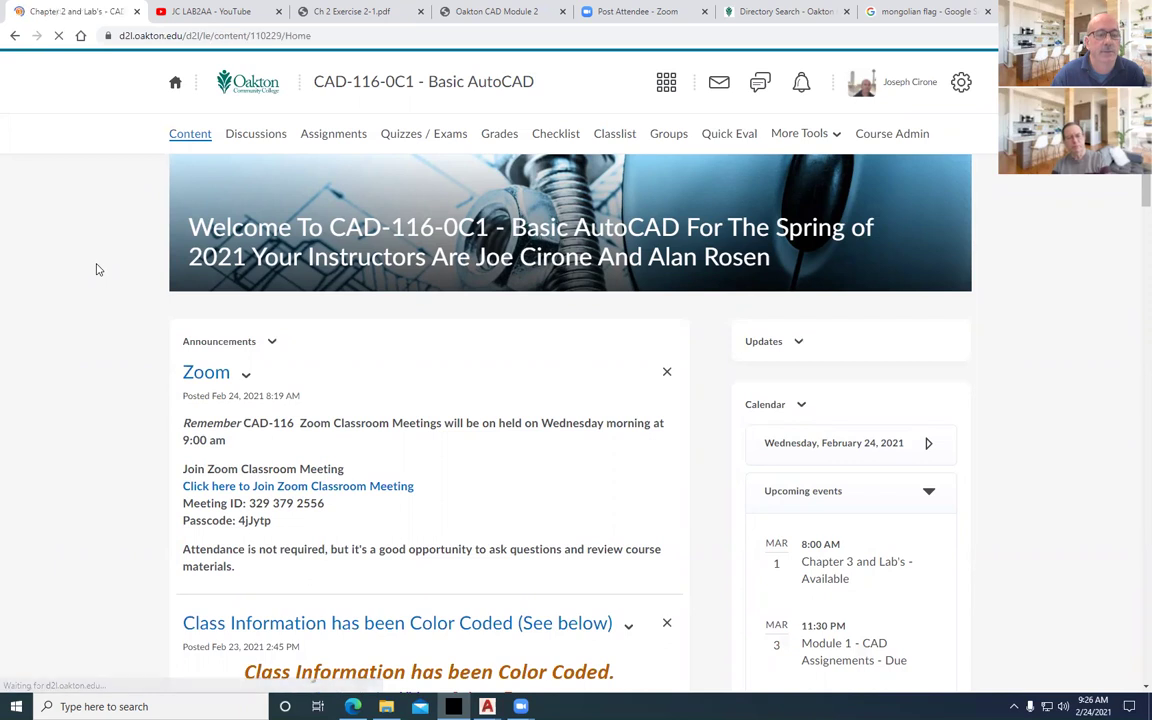
{"action": "scroll", "coordinate": [463, 357], "scroll_direction": "down", "scroll_amount": 10}
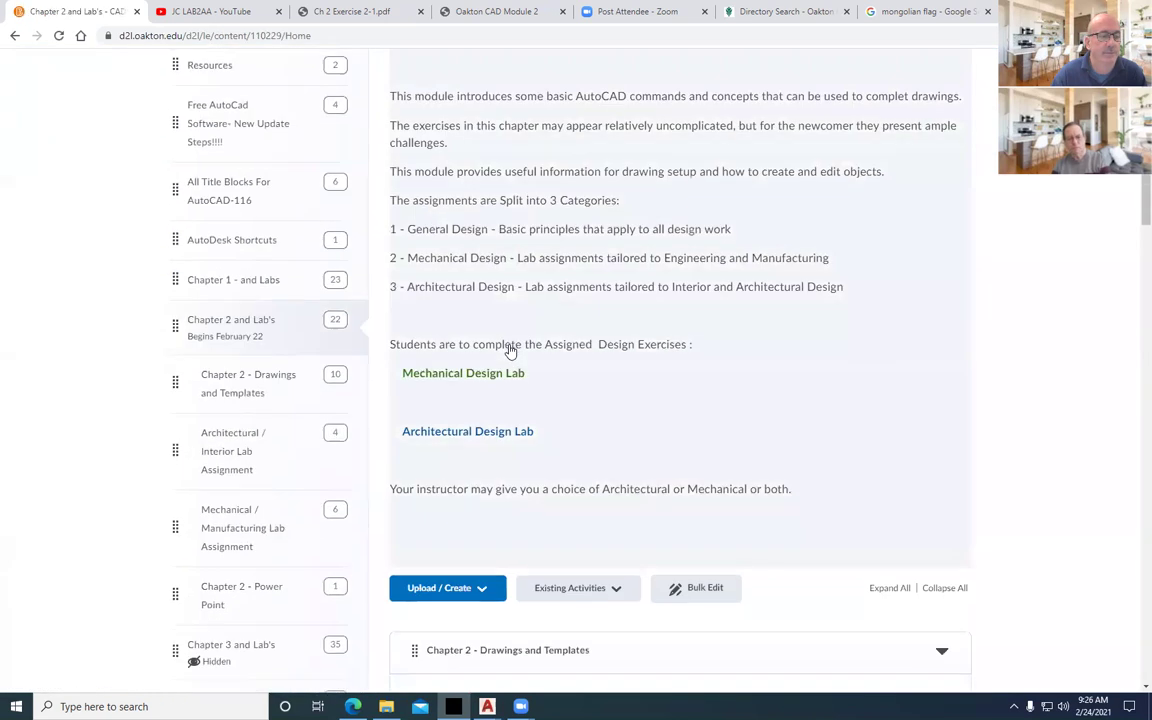
{"action": "scroll", "coordinate": [580, 384], "scroll_direction": "down", "scroll_amount": 8}
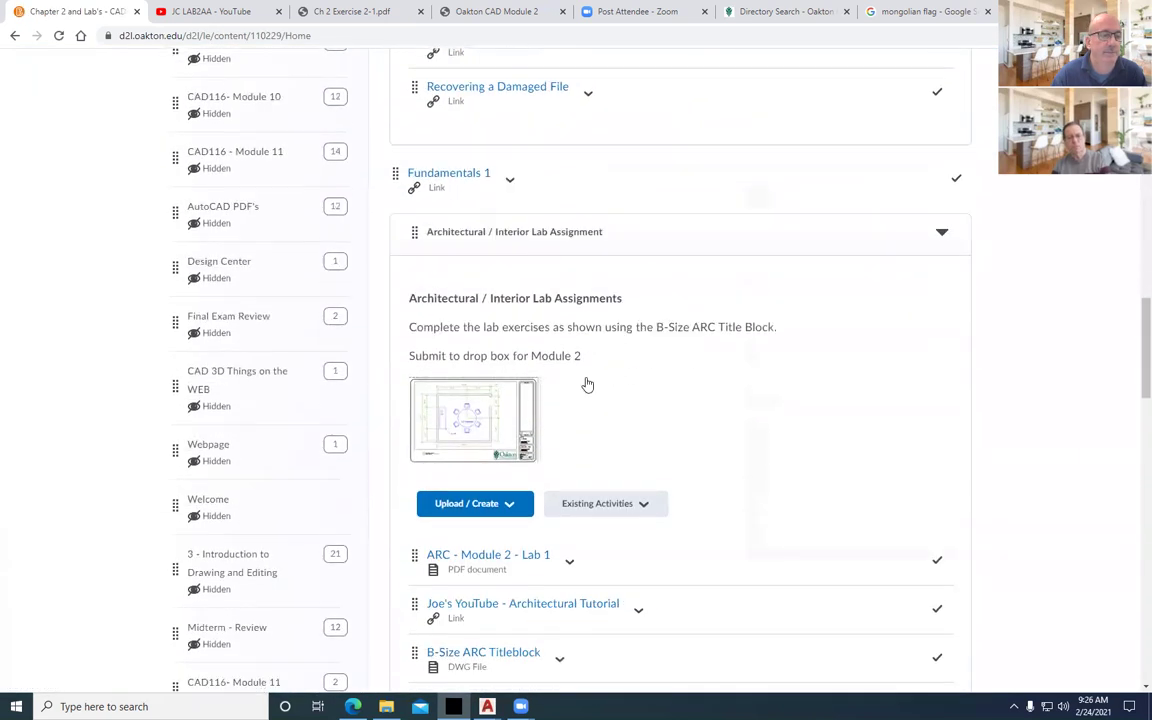
{"action": "scroll", "coordinate": [588, 383], "scroll_direction": "down", "scroll_amount": 7}
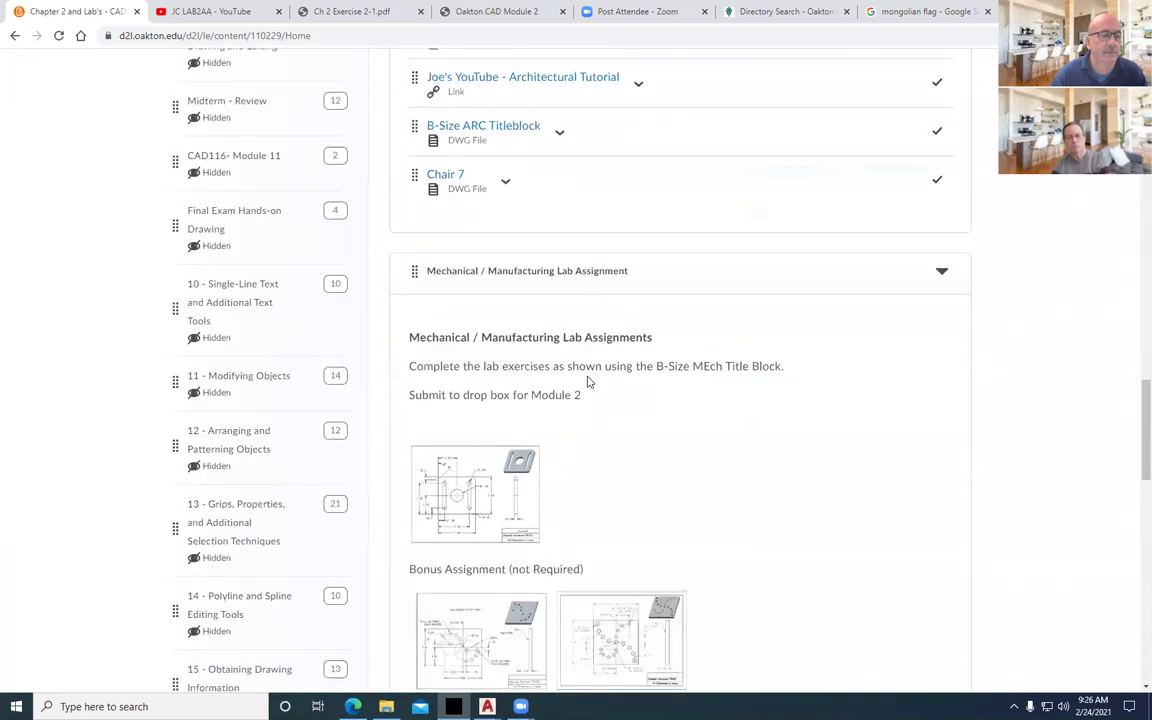
{"action": "scroll", "coordinate": [588, 382], "scroll_direction": "down", "scroll_amount": 6}
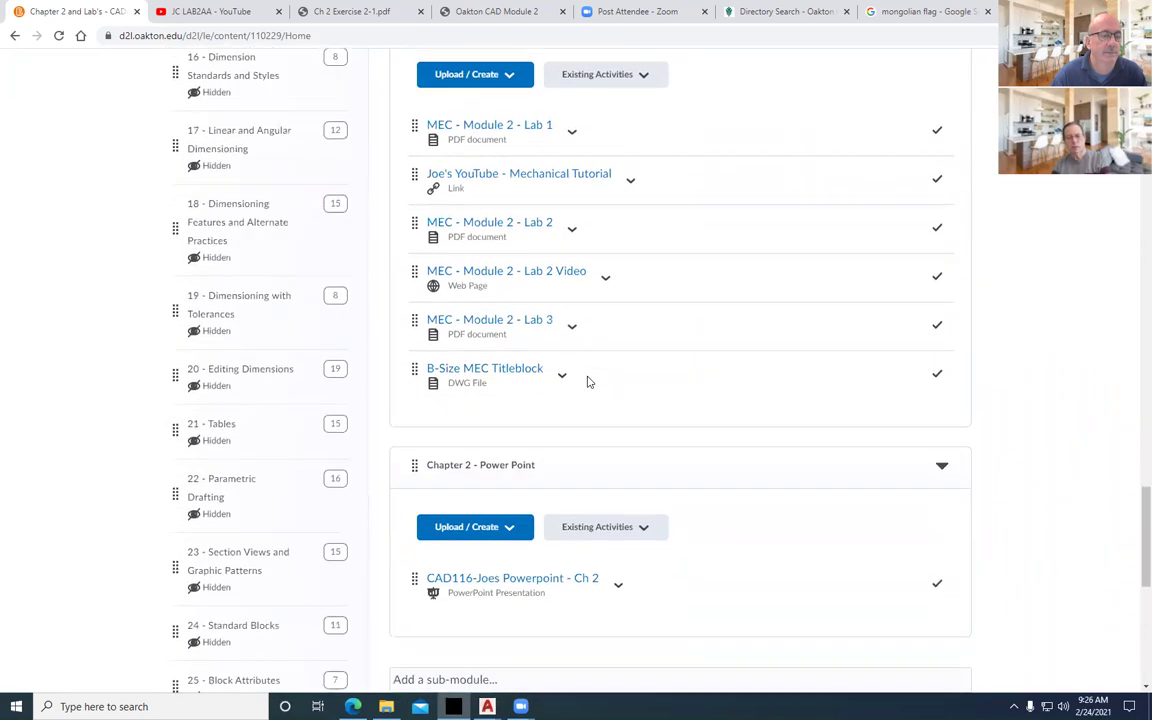
Download the CAD116-Joes Powerpoint - Ch 2 presentation, open it maximized in PowerPoint, and go to slide 2.
{"action": "left_click", "coordinate": [619, 383]}
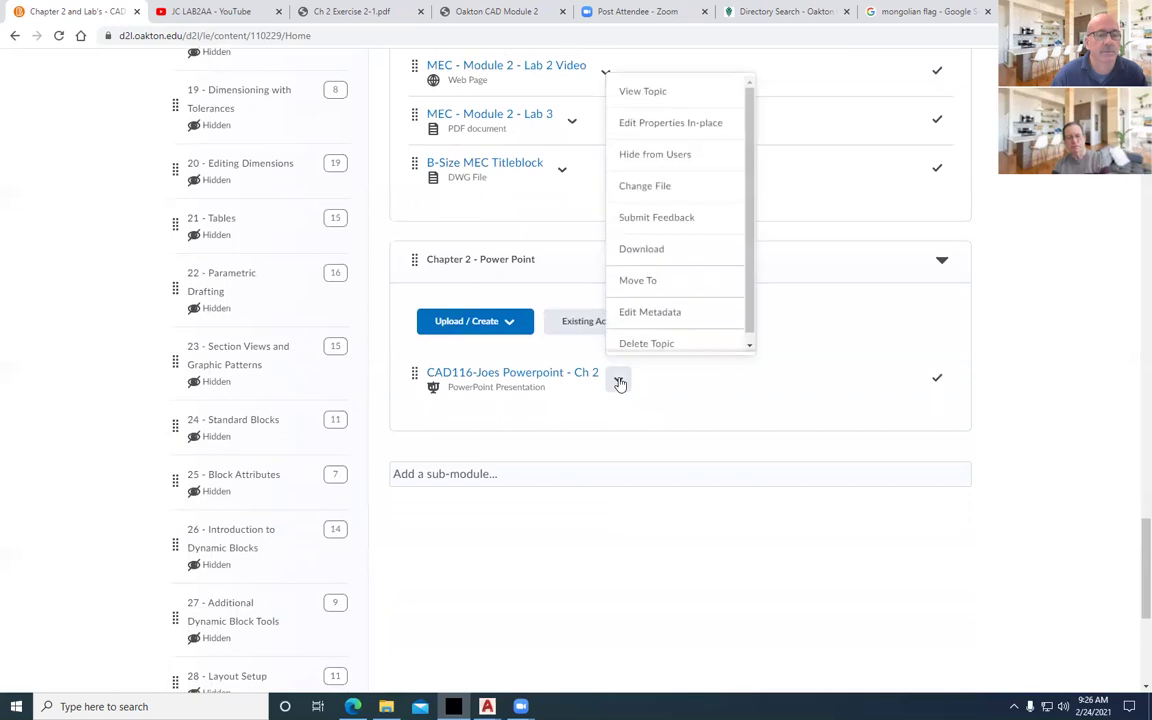
{"action": "left_click", "coordinate": [668, 250]}
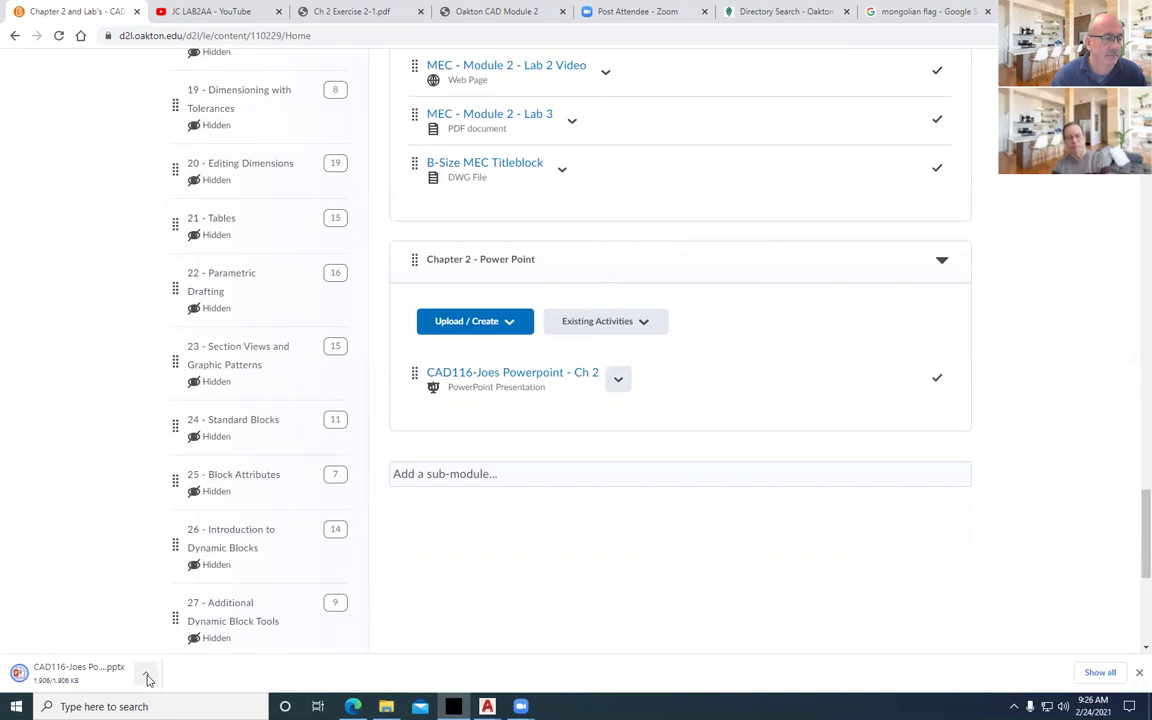
{"action": "left_click", "coordinate": [145, 673]}
{"action": "left_click", "coordinate": [187, 571]}
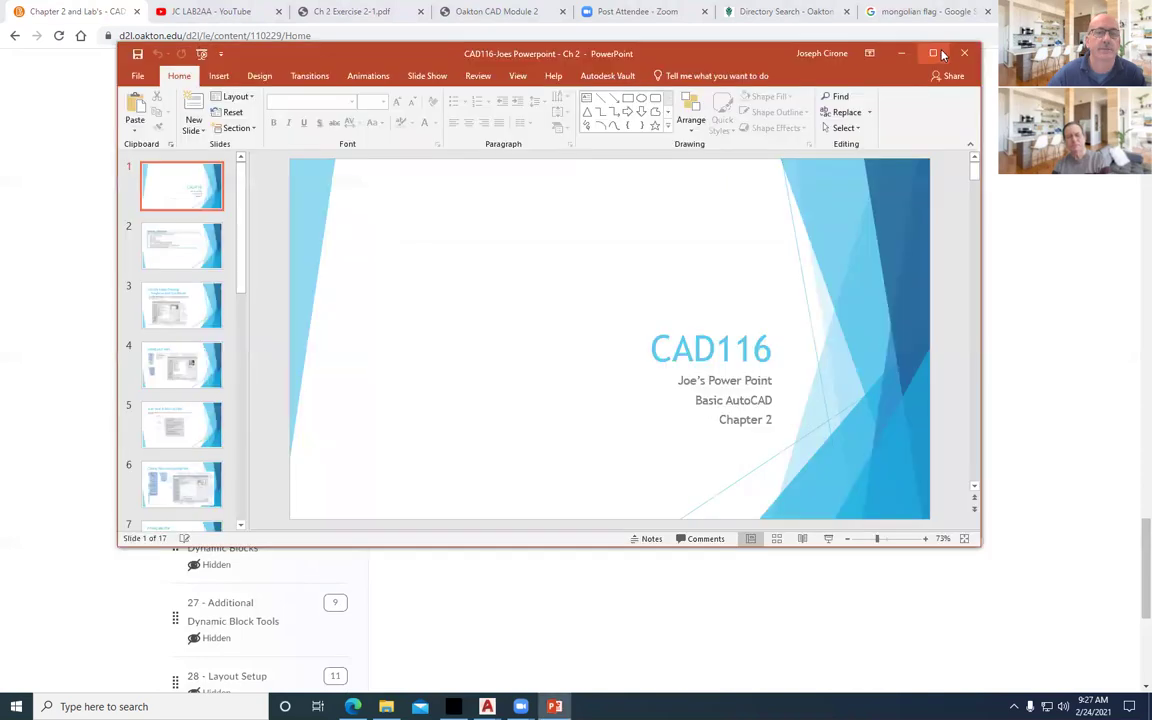
{"action": "left_click", "coordinate": [925, 46]}
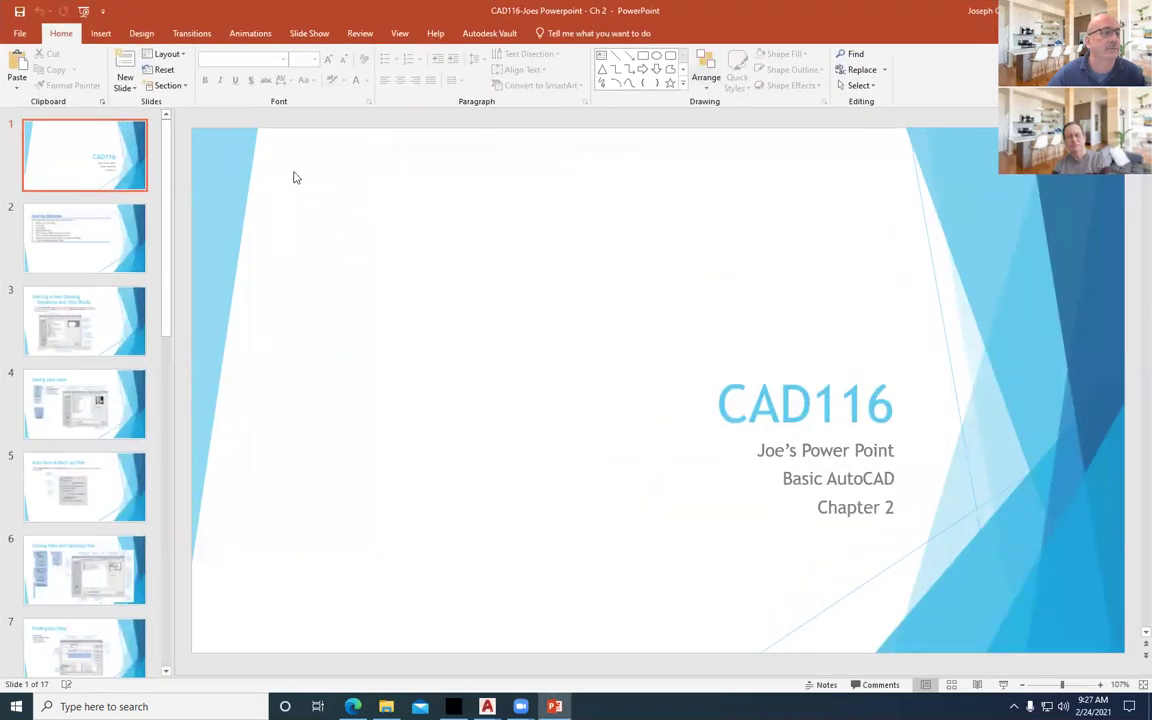
{"action": "left_click", "coordinate": [57, 247]}
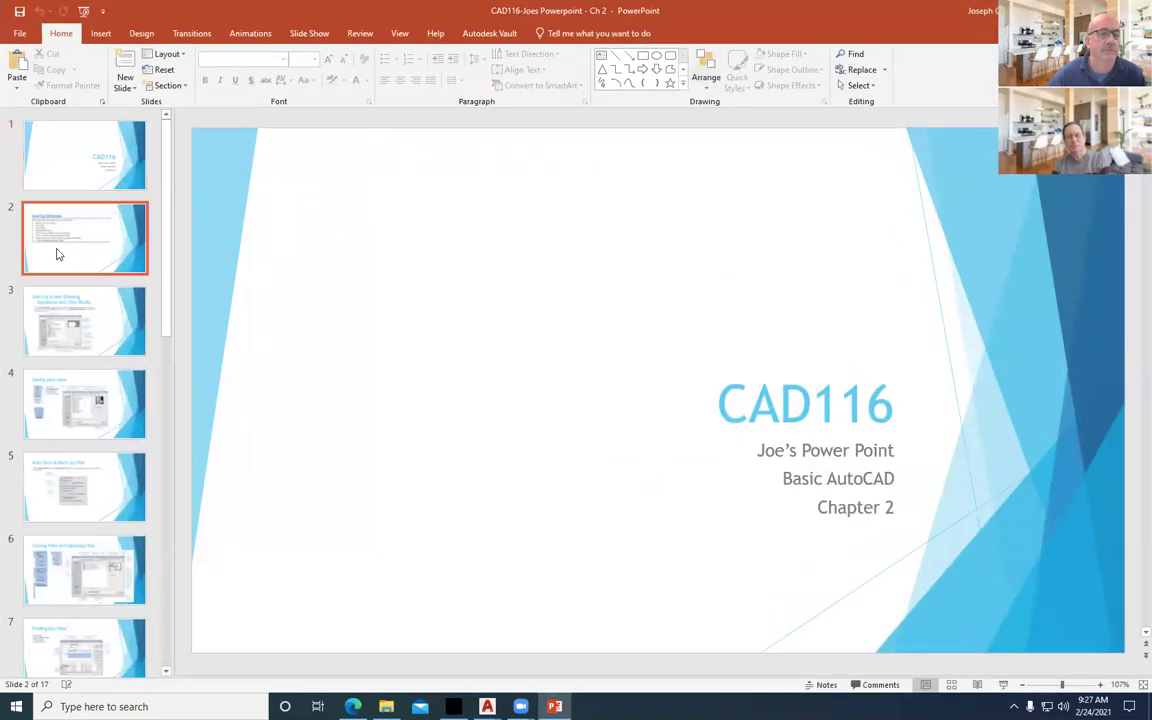
Page through the Chapter 2 presentation from slide 3 on starting a new drawing to slide 8 on Recent Documents.
{"action": "left_click", "coordinate": [70, 318]}
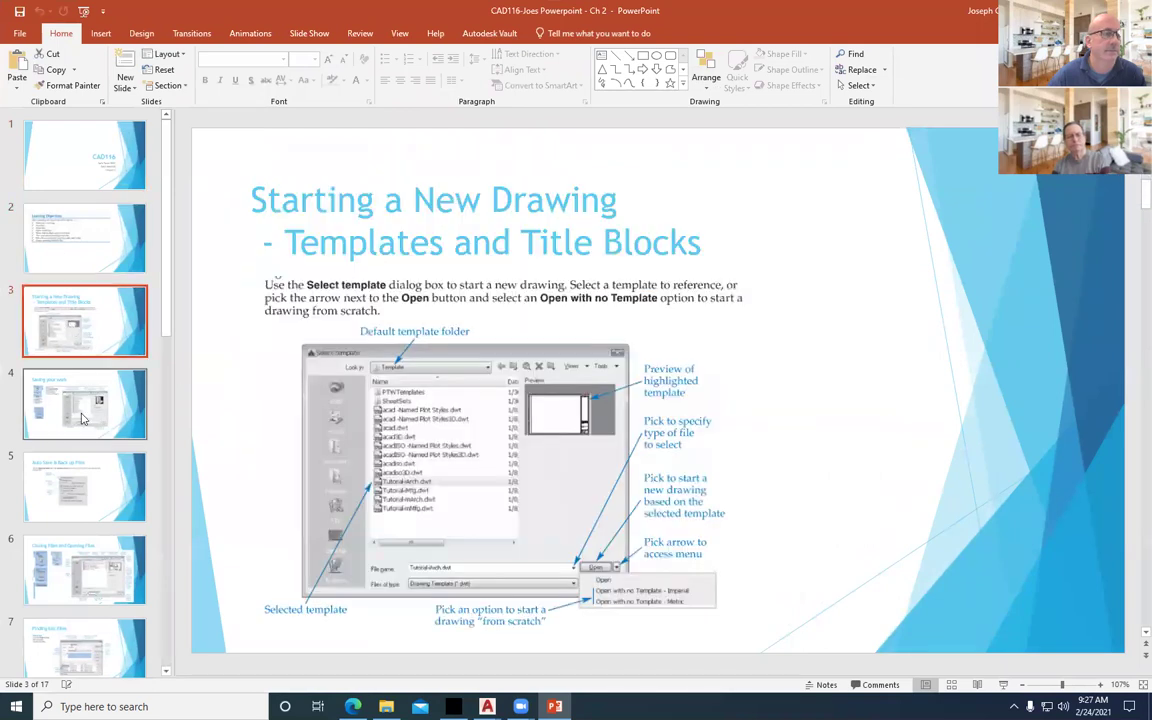
{"action": "left_click", "coordinate": [75, 378]}
{"action": "scroll", "coordinate": [80, 420], "scroll_direction": "down", "scroll_amount": 1}
{"action": "scroll", "coordinate": [80, 421], "scroll_direction": "down", "scroll_amount": 1}
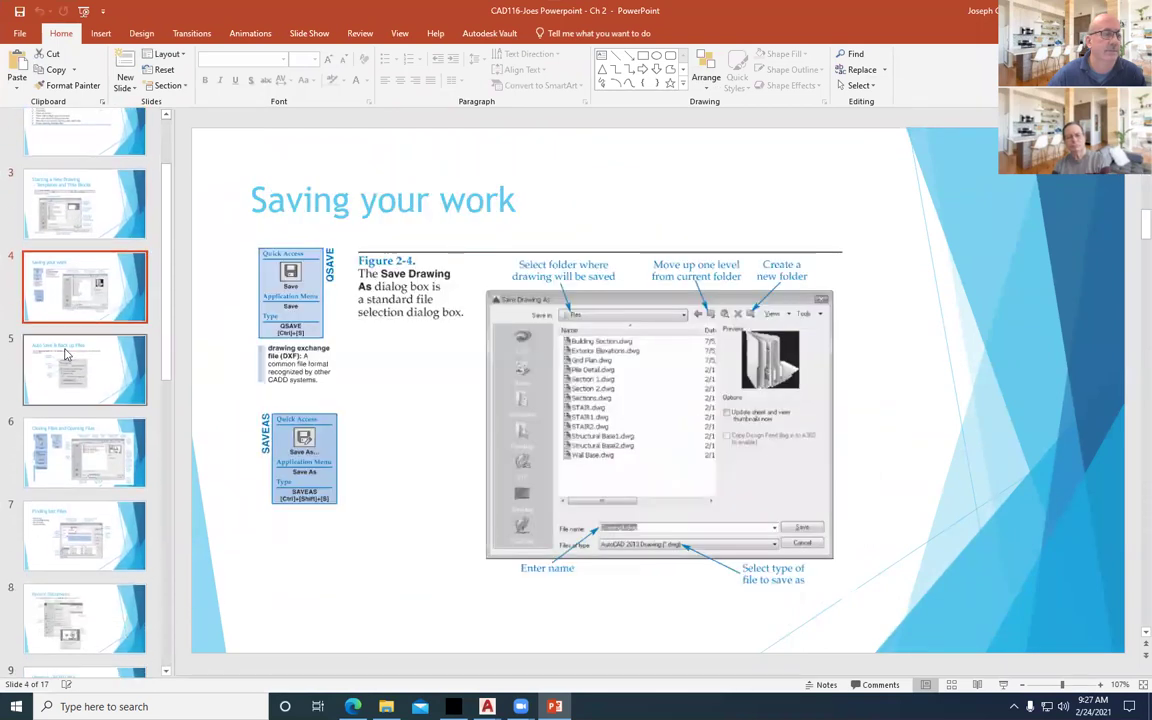
{"action": "left_click", "coordinate": [65, 353]}
{"action": "scroll", "coordinate": [65, 353], "scroll_direction": "down", "scroll_amount": 1}
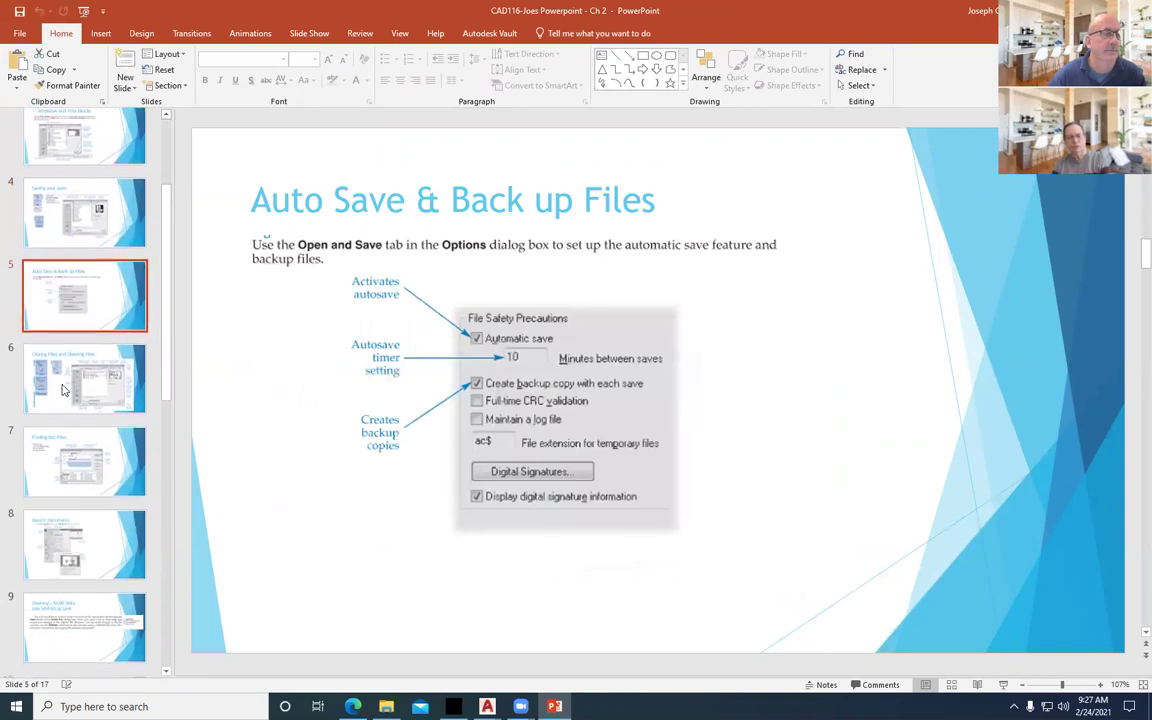
{"action": "left_click", "coordinate": [69, 390]}
{"action": "left_click", "coordinate": [84, 475]}
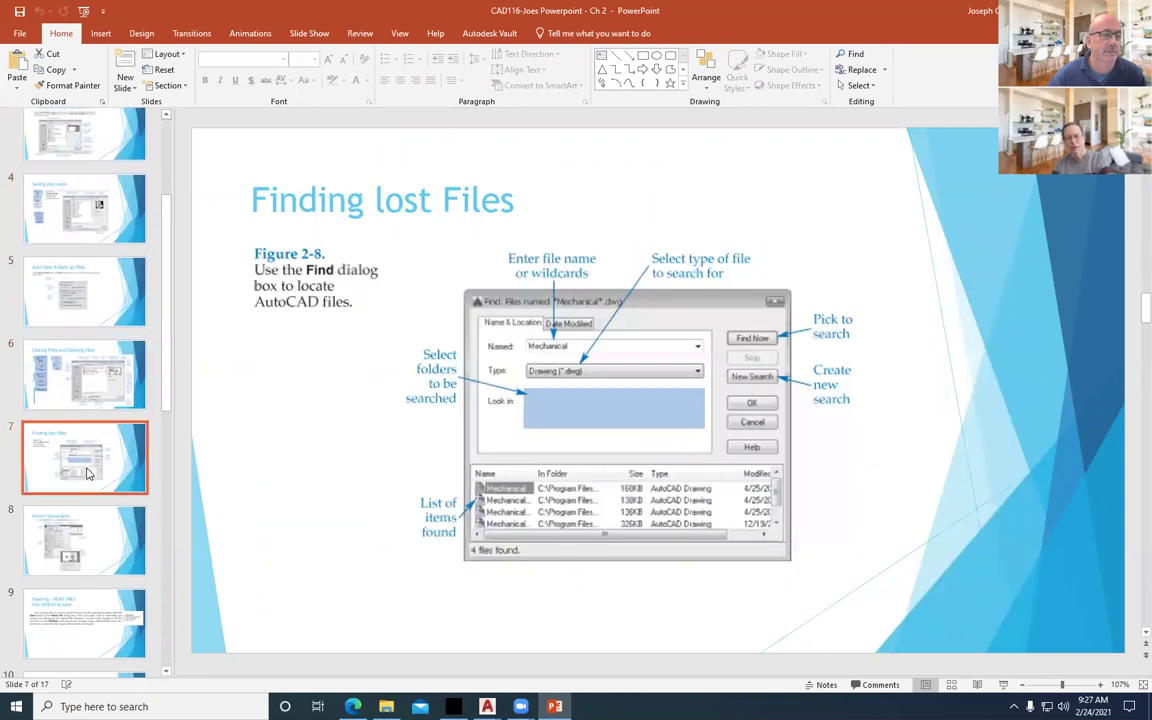
{"action": "key", "text": "Down"}
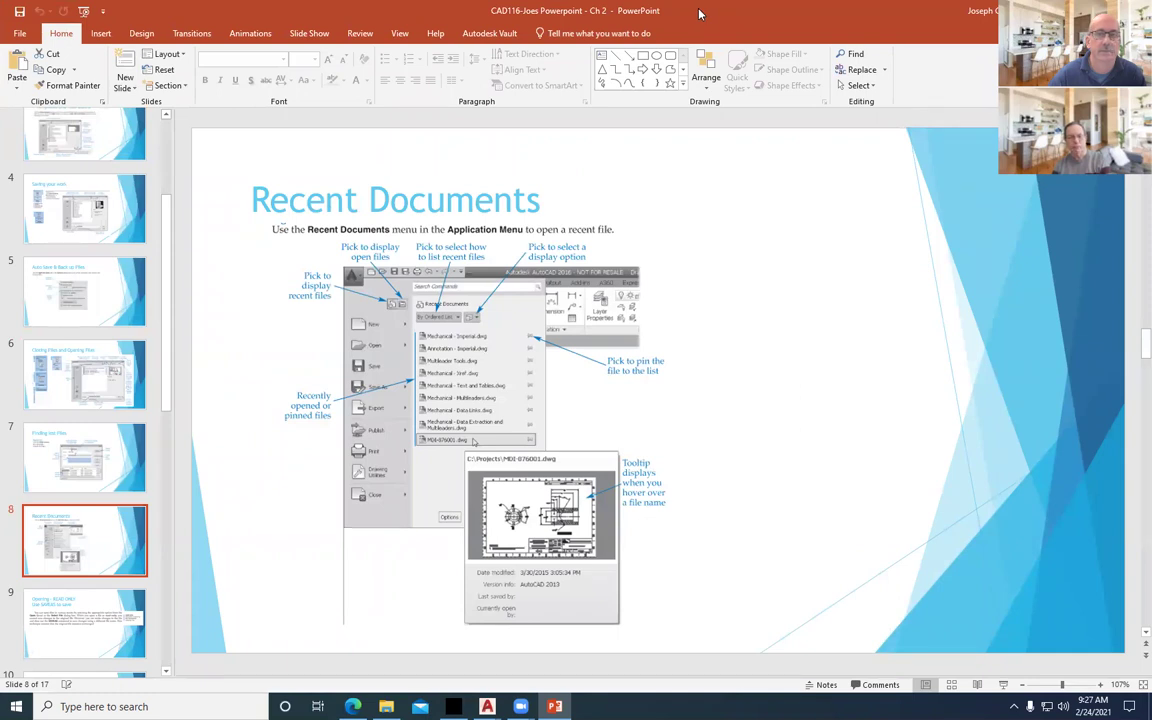
Switch back to the browser and return from the Chapter 2 and Lab's content to the CAD-116-0C1 course homepage.
{"action": "key", "text": "alt+Tab"}
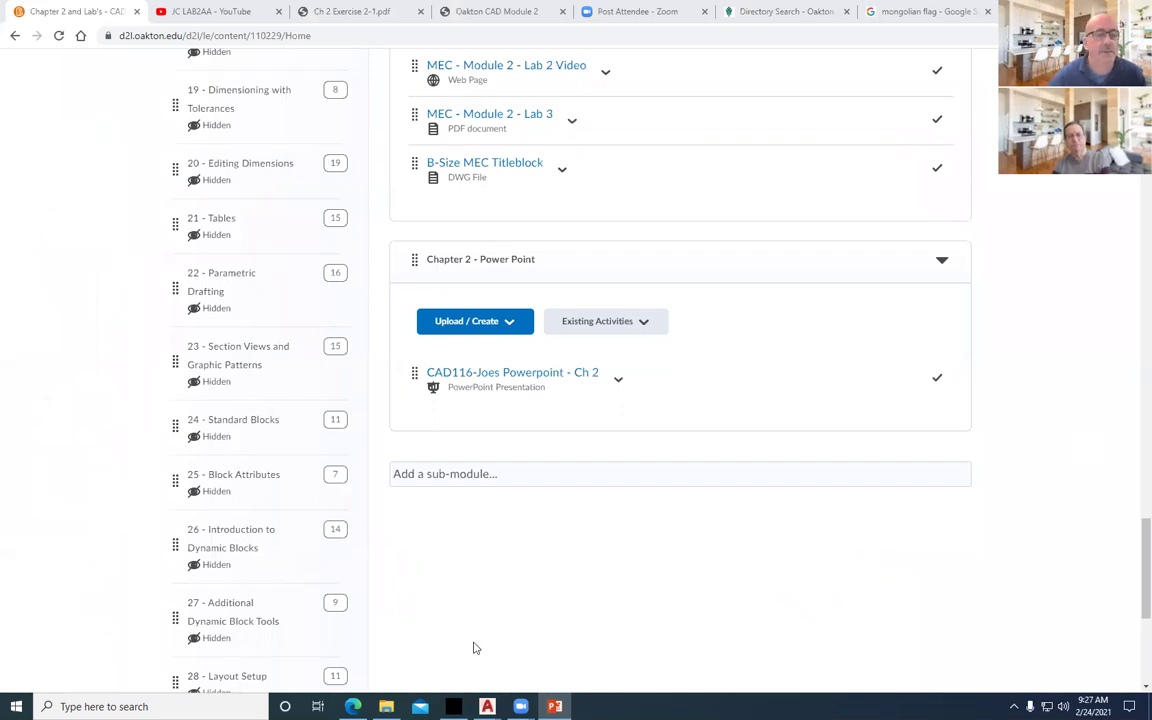
{"action": "scroll", "coordinate": [476, 543], "scroll_direction": "up", "scroll_amount": 15}
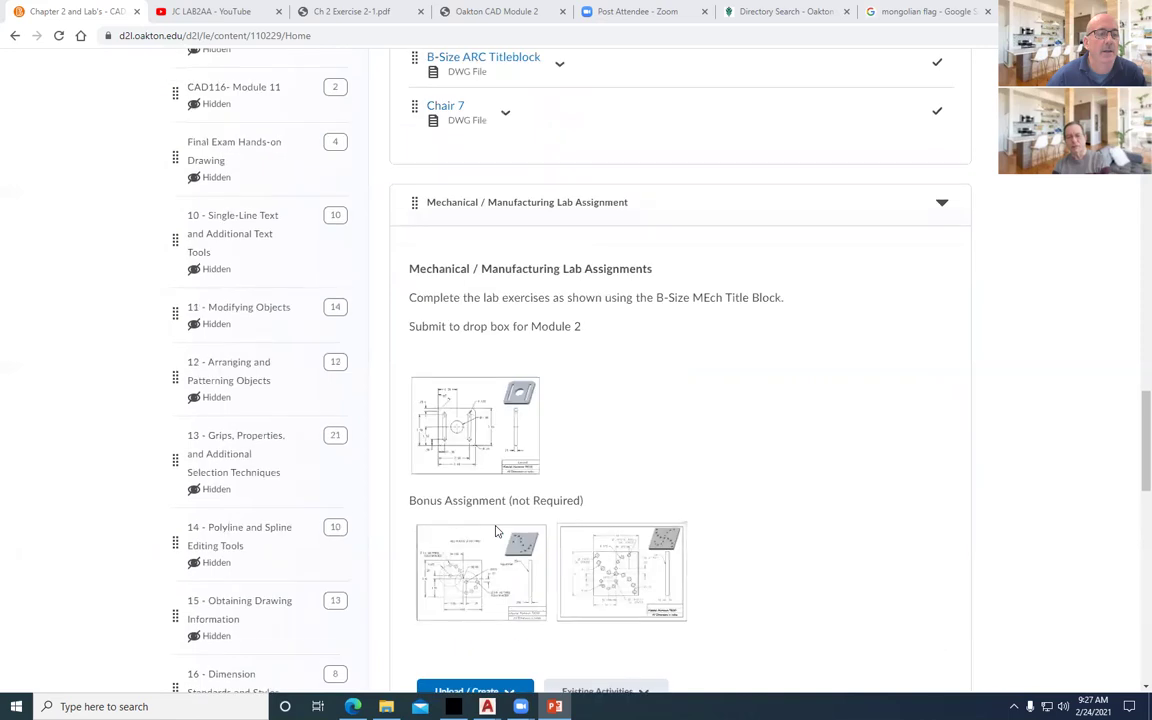
{"action": "scroll", "coordinate": [495, 530], "scroll_direction": "up", "scroll_amount": 15}
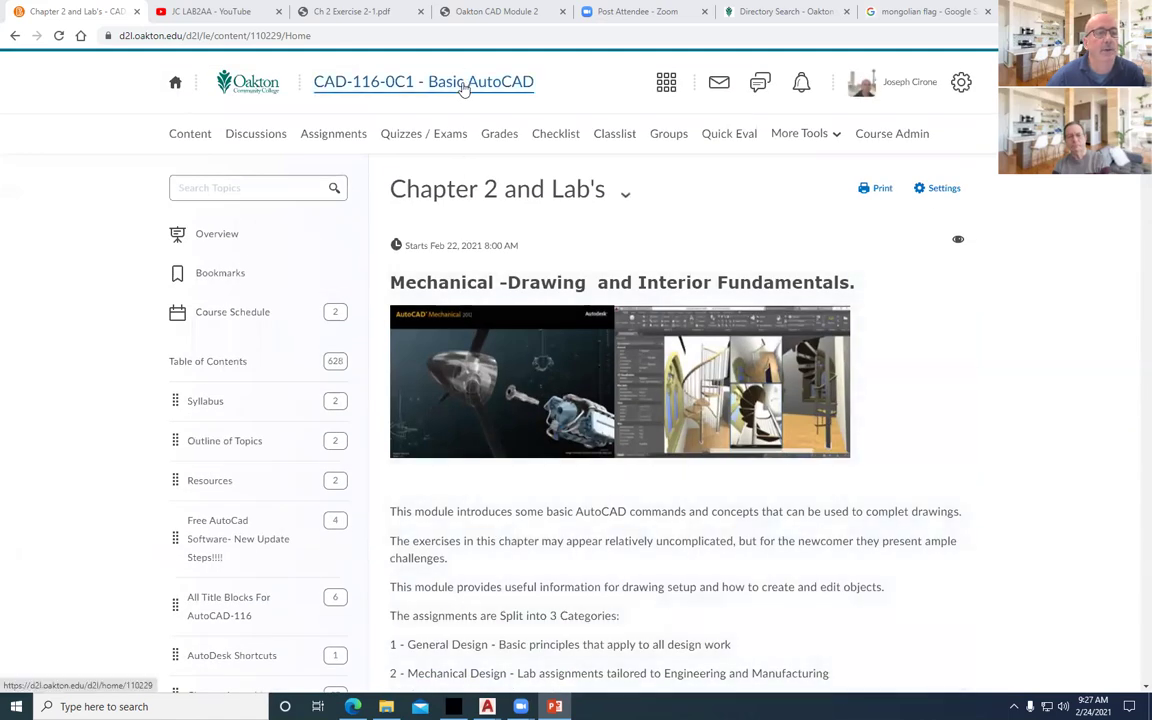
{"action": "left_click", "coordinate": [414, 80]}
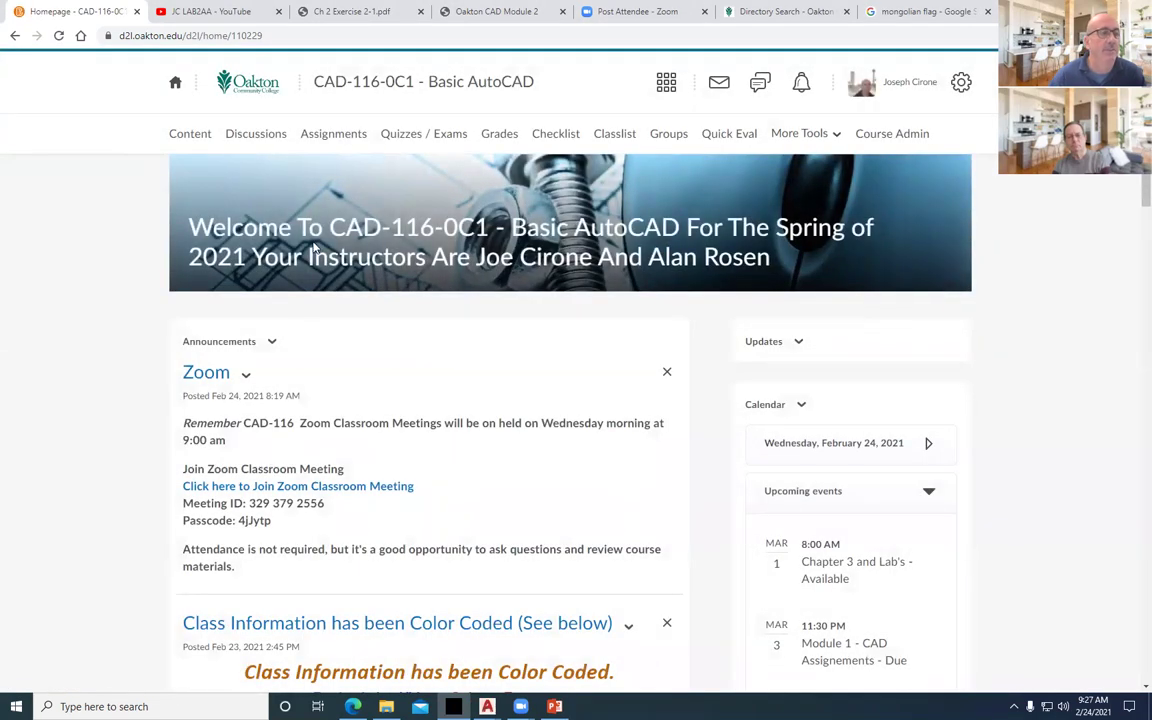
Look through the homepage announcements from the Zoom post to Recording Zoom 2 and go back to the Zoom classroom meeting link.
{"action": "scroll", "coordinate": [1100, 390], "scroll_direction": "down", "scroll_amount": 3}
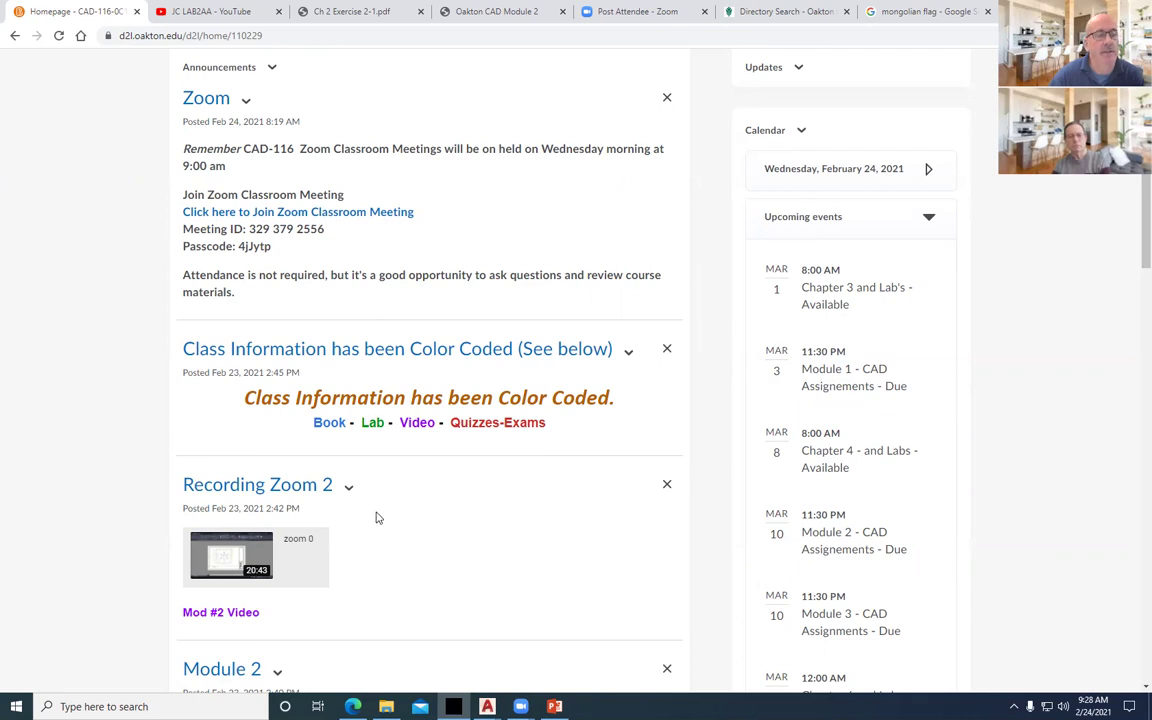
{"action": "scroll", "coordinate": [376, 517], "scroll_direction": "down", "scroll_amount": 2}
{"action": "scroll", "coordinate": [376, 517], "scroll_direction": "up", "scroll_amount": 6}
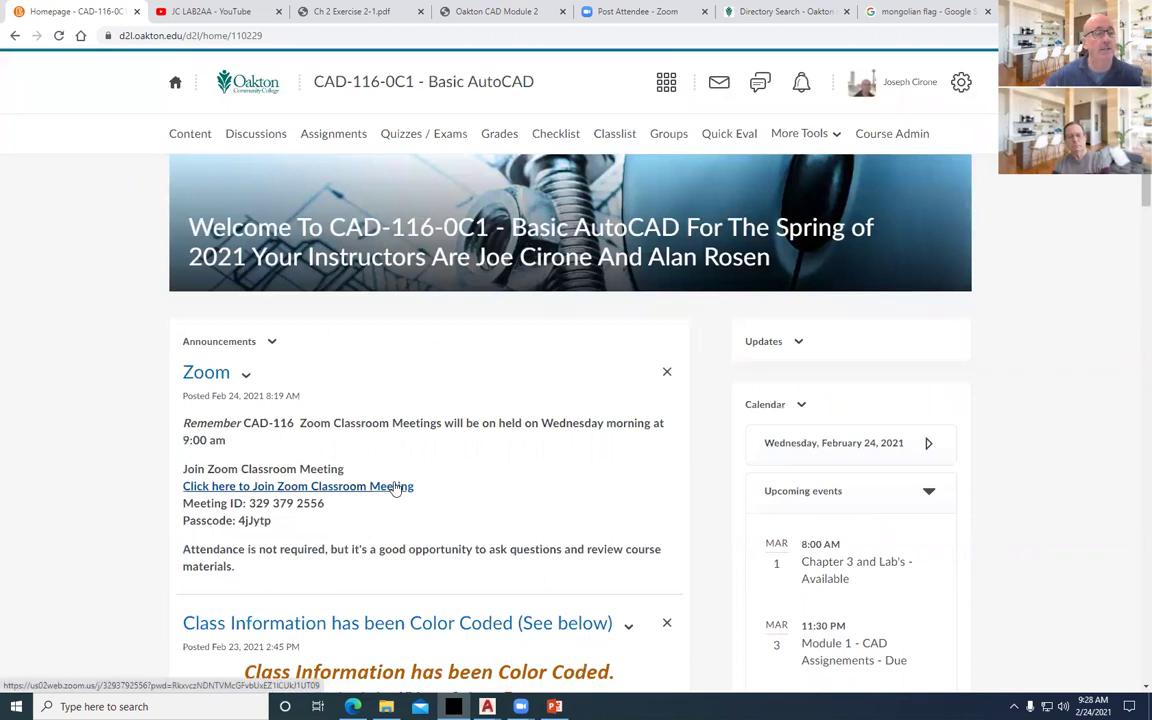
Open the course content at Chapter 2 and Lab's and return to the course homepage.
{"action": "left_click", "coordinate": [182, 136]}
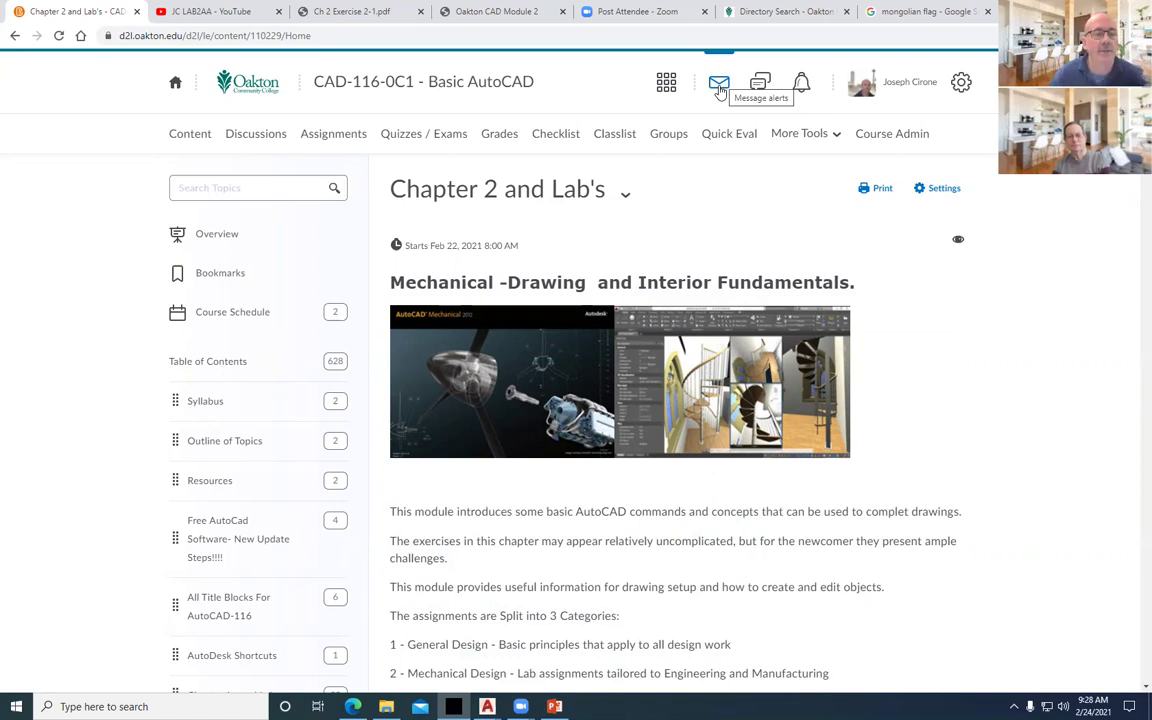
{"action": "left_click", "coordinate": [385, 88]}
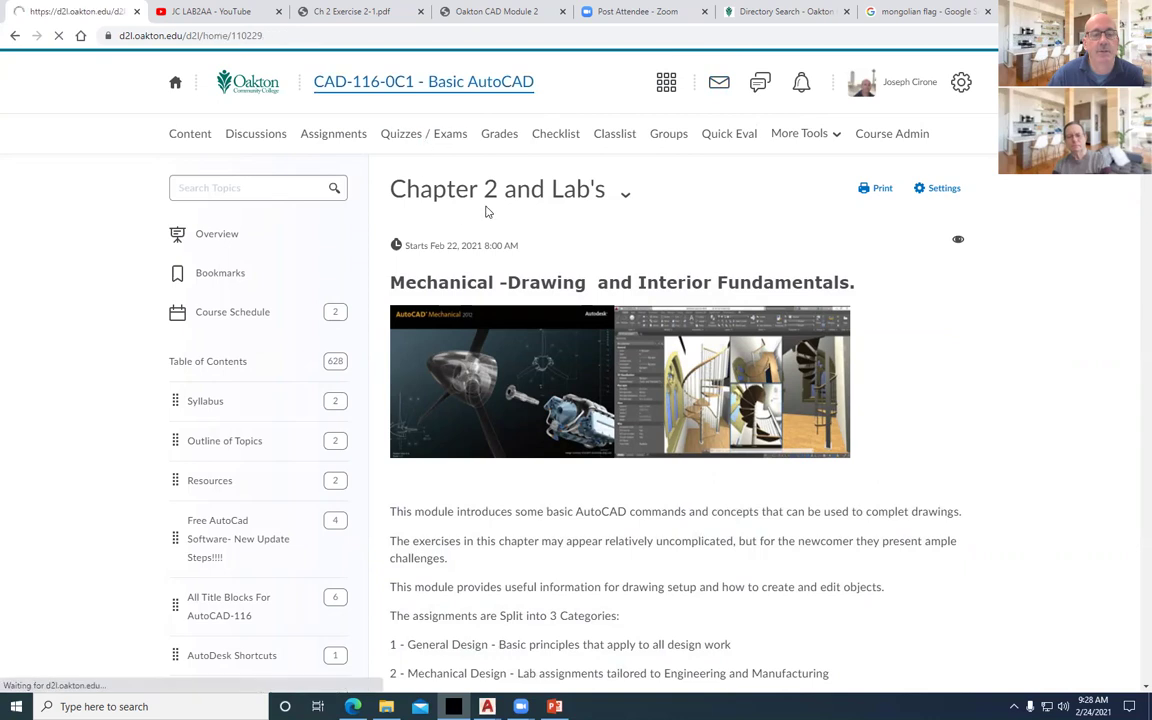